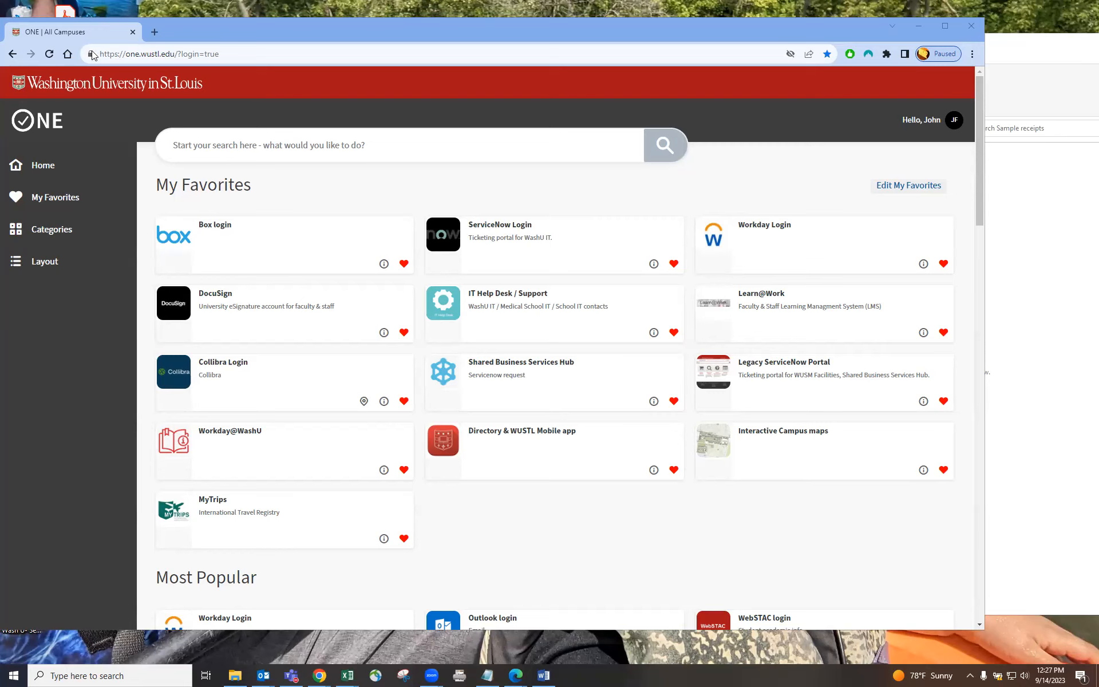
# Step: Open Workday Login from the ONE portal favourites
pyautogui.hotkey('ctrl', 'l')
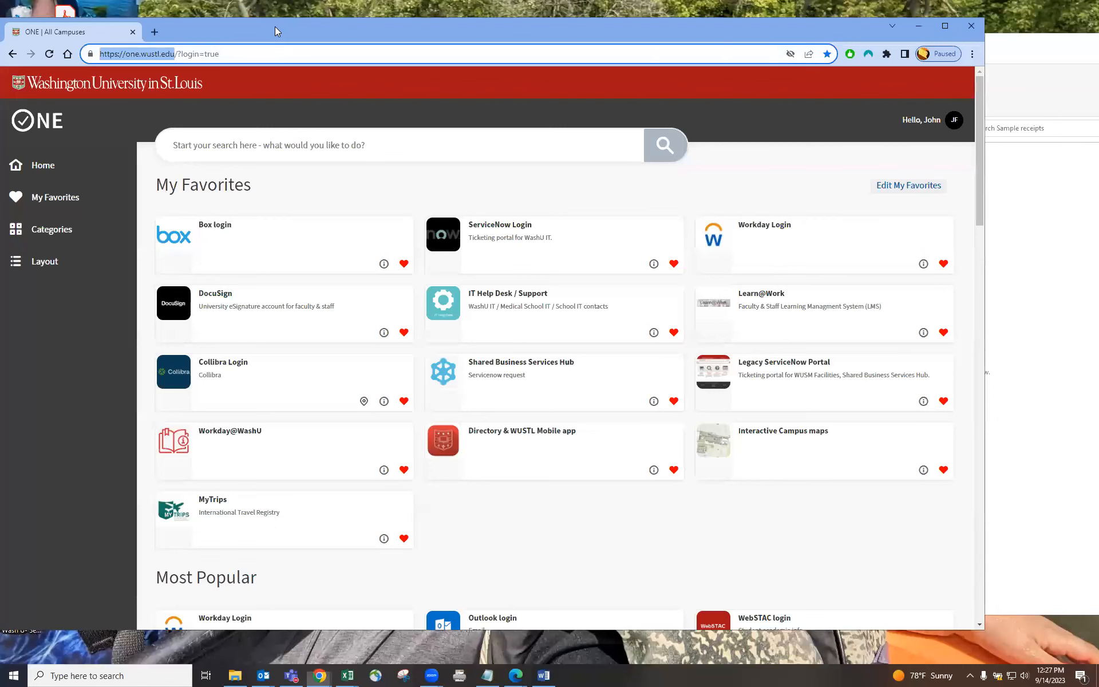
pyautogui.moveTo(275, 26); pyautogui.dragTo(309, 24)
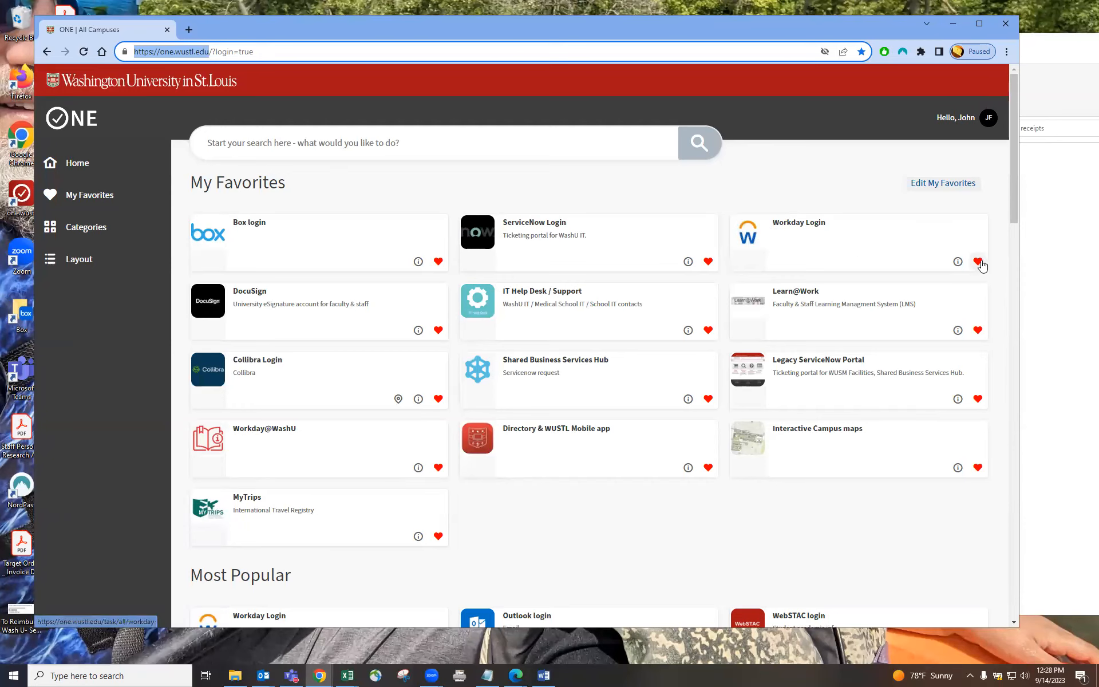
pyautogui.click(818, 228)
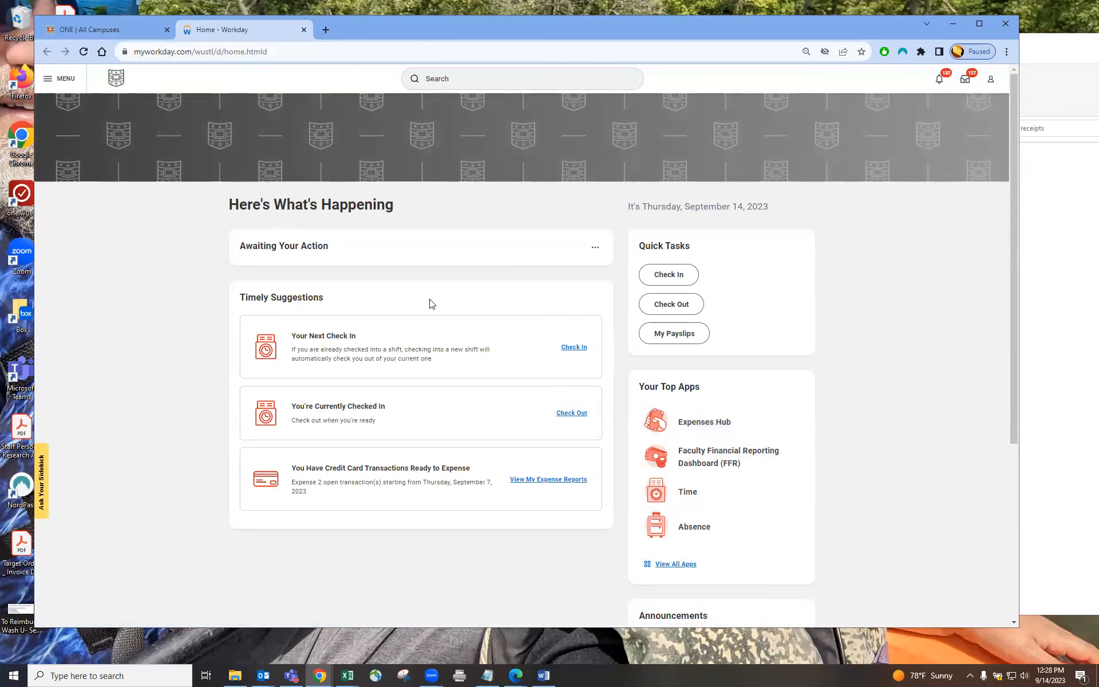
# Step: Open the Travel Profile page in the Expenses Hub
pyautogui.click(49, 79)
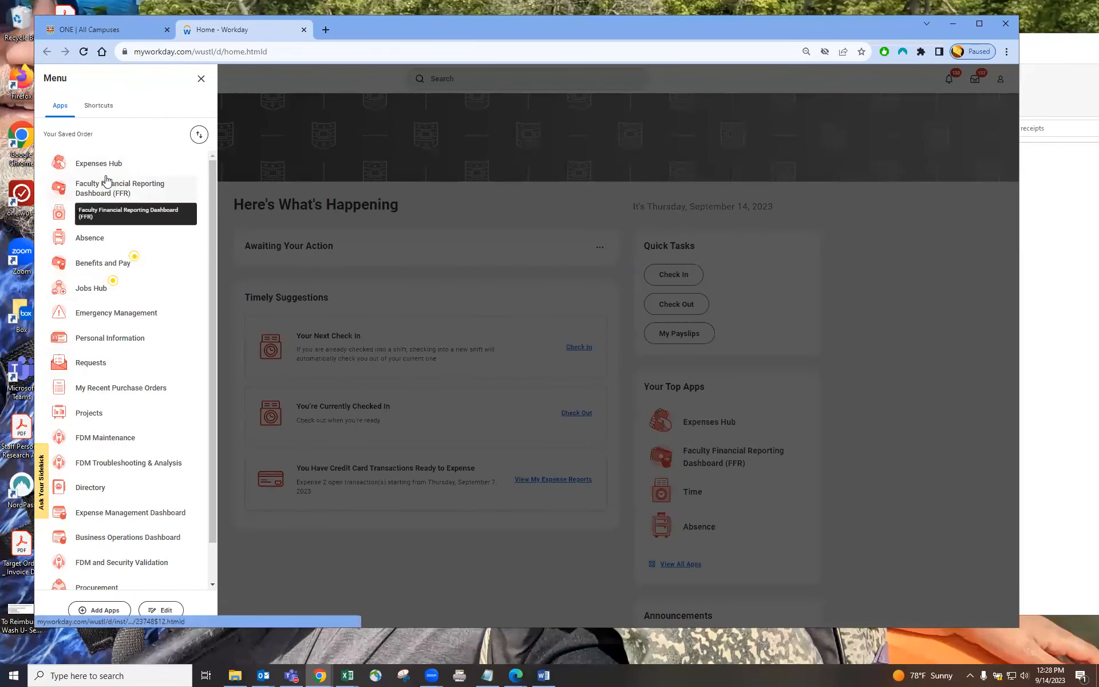
pyautogui.click(99, 166)
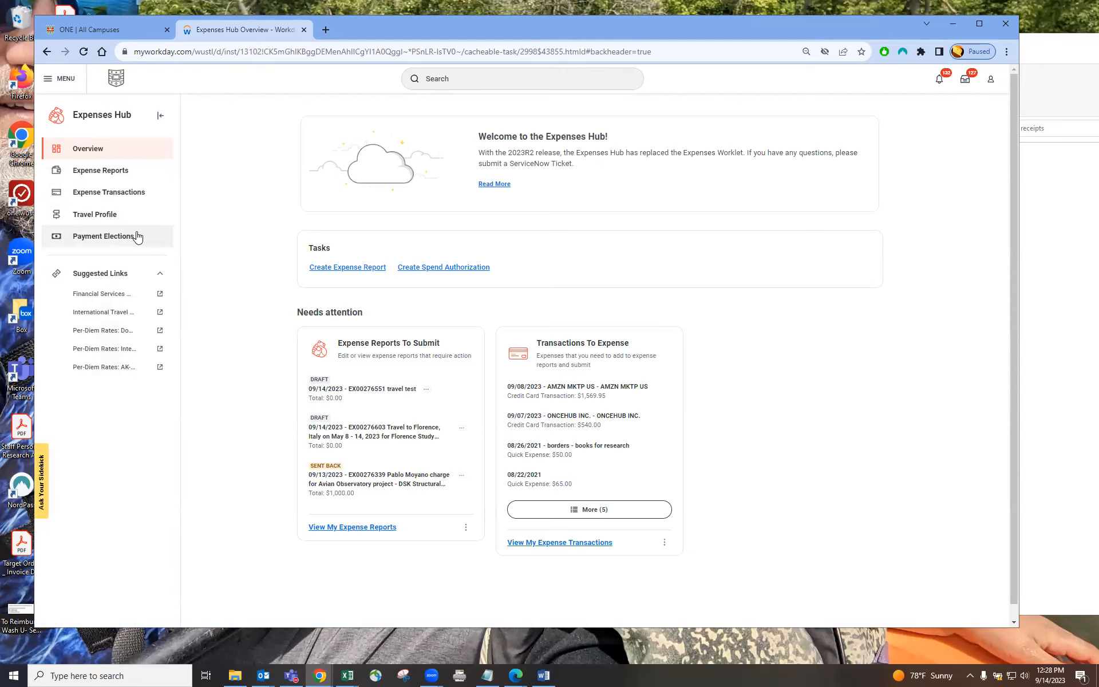
pyautogui.click(94, 220)
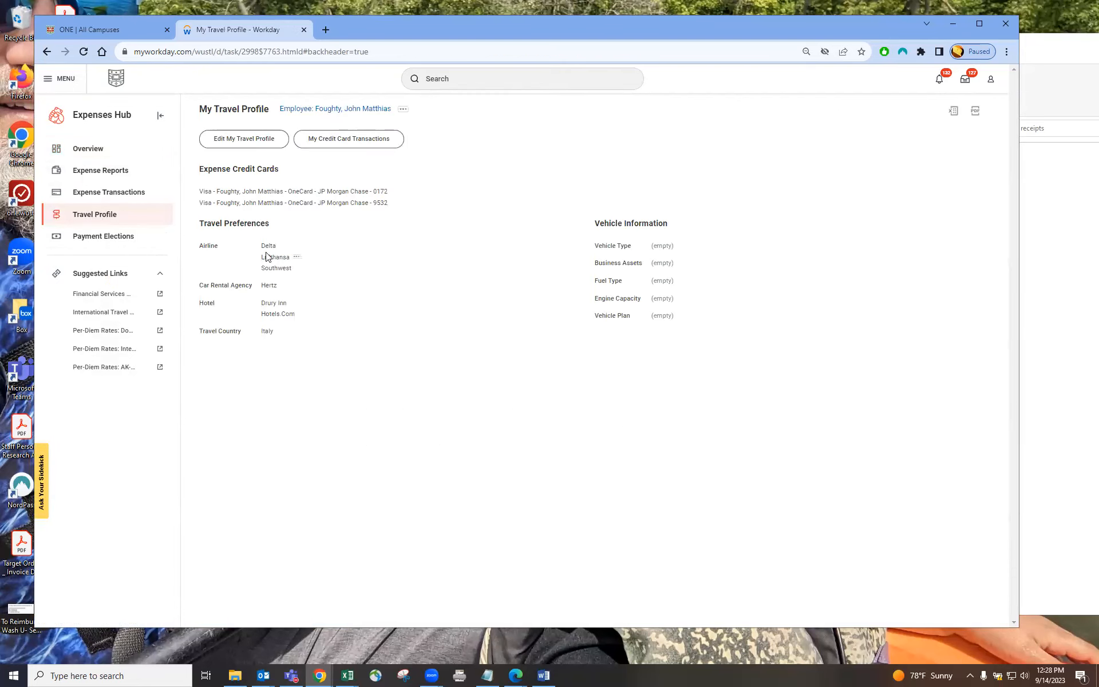
# Step: Open the travel profile for editing and examine the Vehicle Information fields and their options
pyautogui.tripleClick(224, 226)
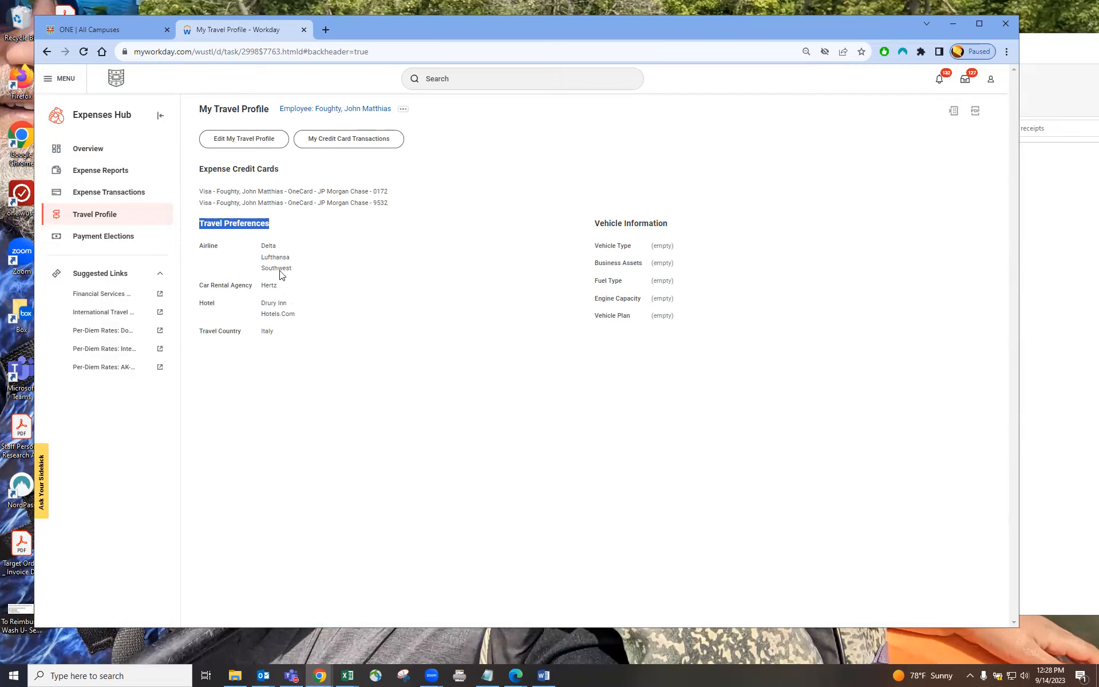
pyautogui.moveTo(294, 309)
pyautogui.click(241, 139)
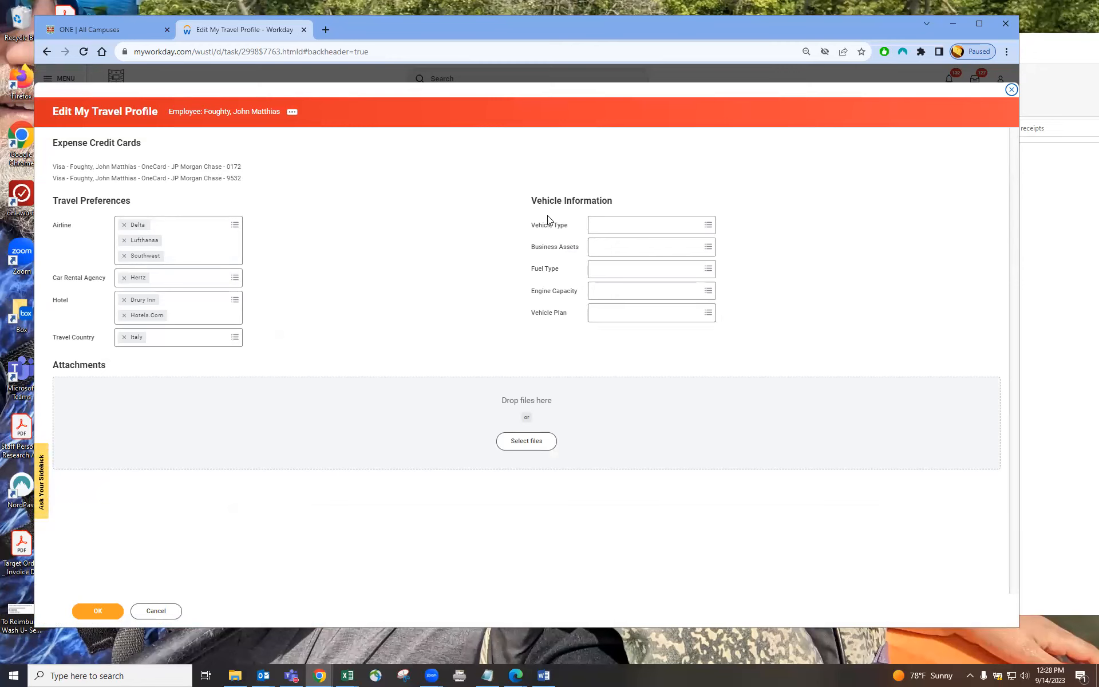
pyautogui.click(595, 230)
pyautogui.click(546, 257)
pyautogui.click(709, 226)
pyautogui.click(734, 238)
pyautogui.click(709, 248)
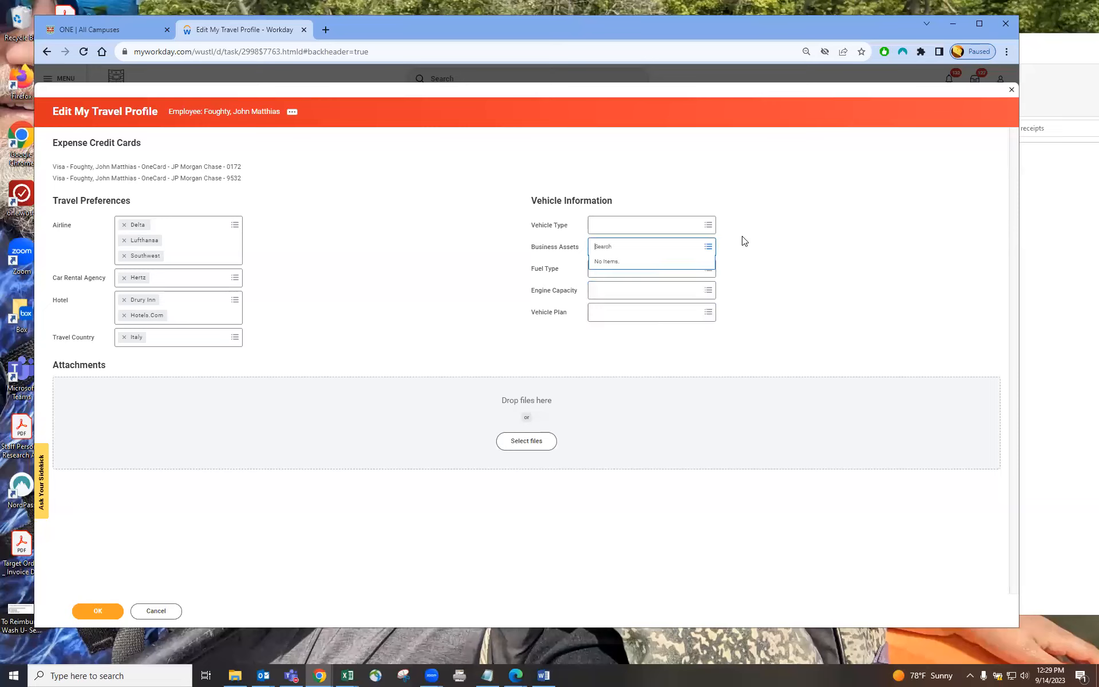
pyautogui.click(744, 241)
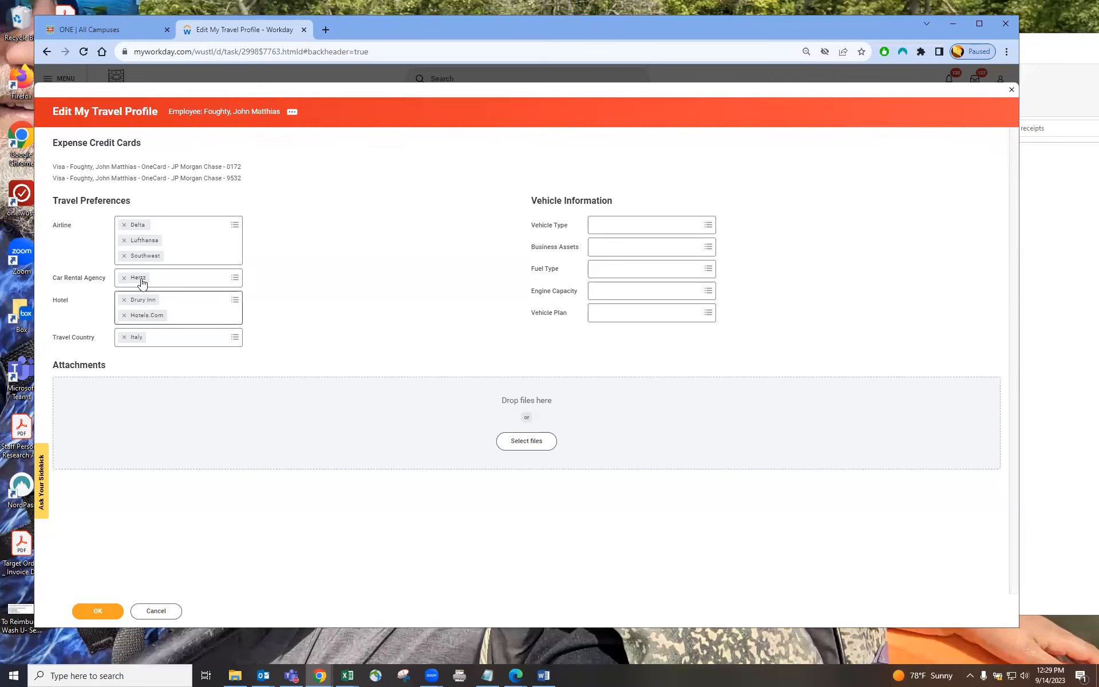
# Step: Remove Hotels.Com from the hotel preferences and save the travel profile
pyautogui.click(124, 316)
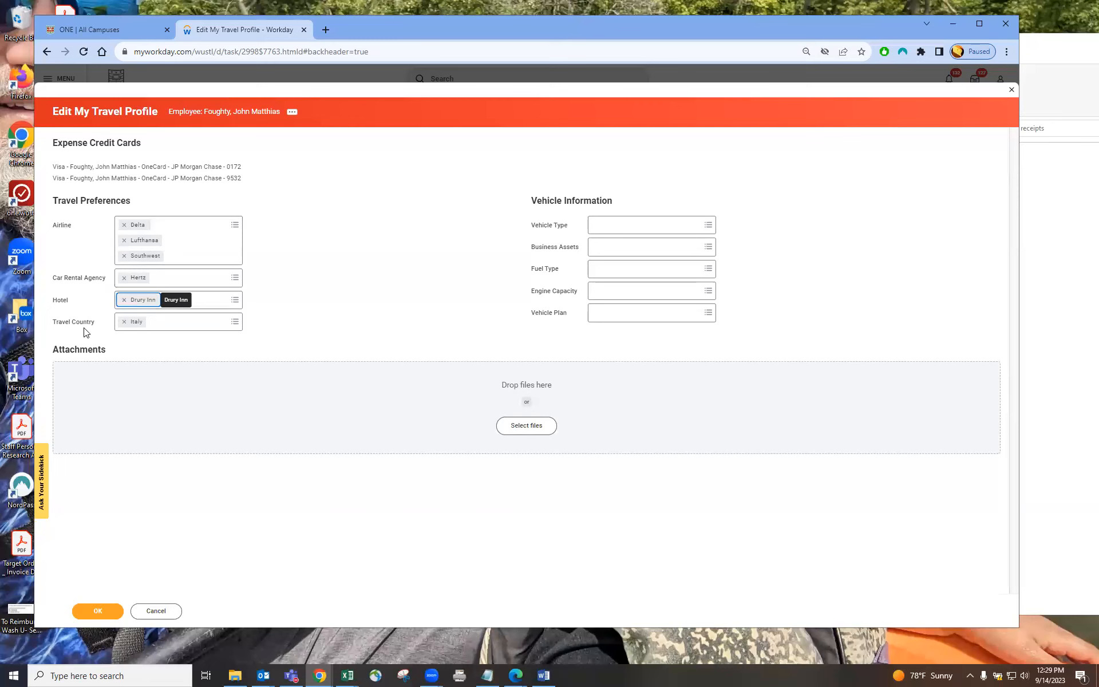
pyautogui.moveTo(53, 332); pyautogui.dragTo(101, 330)
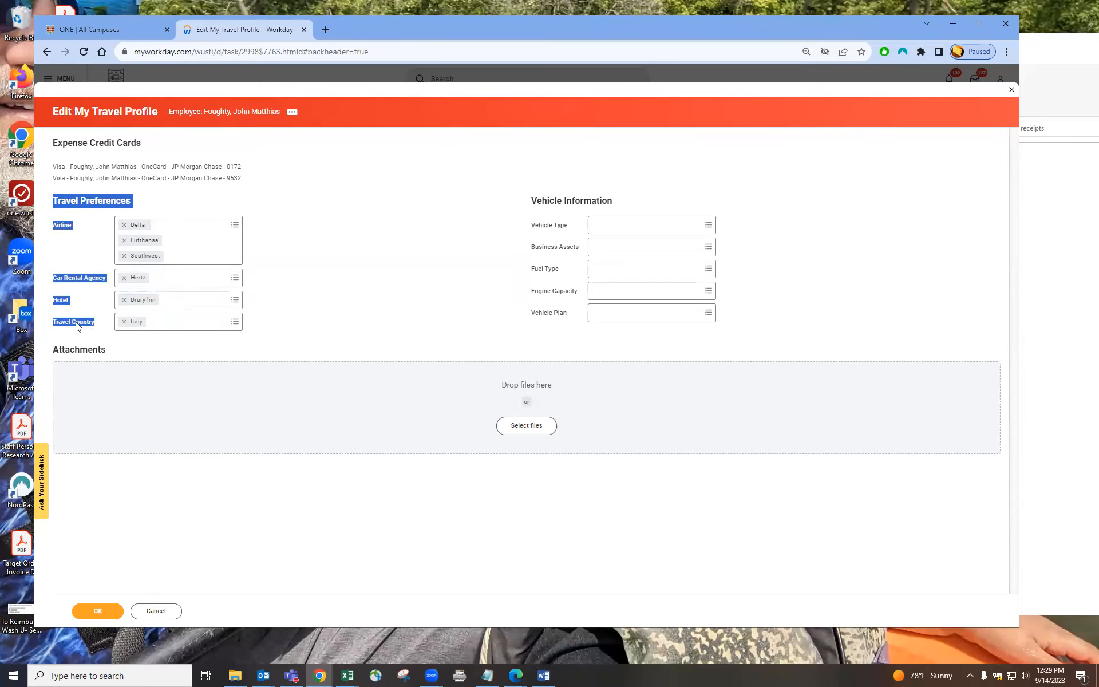
pyautogui.click(77, 323)
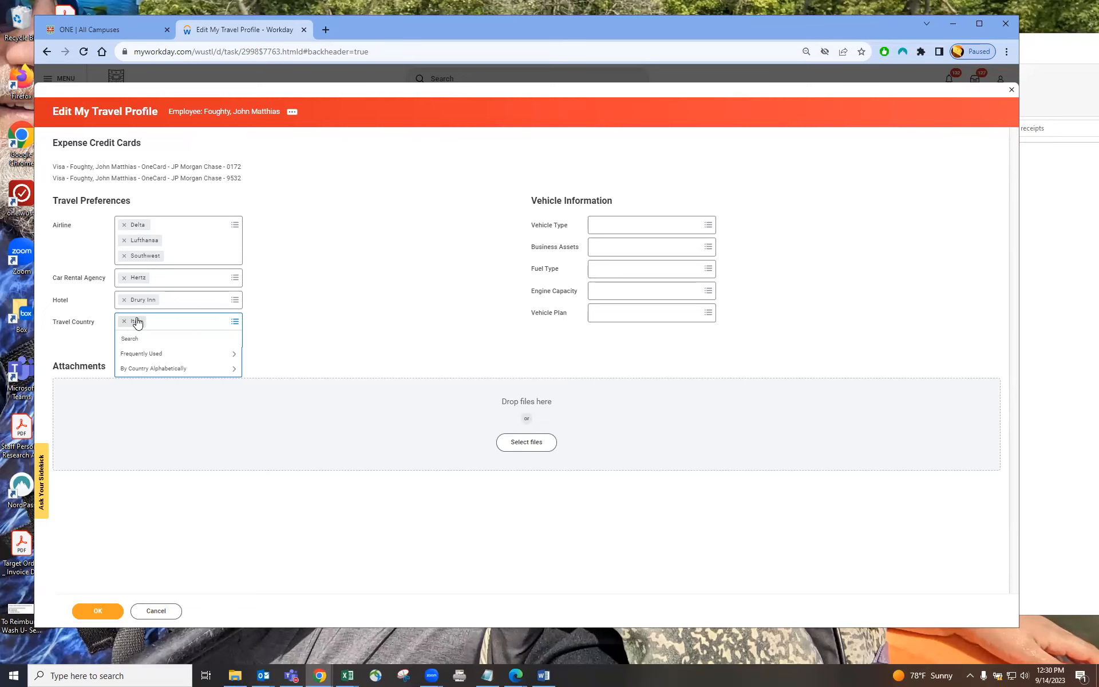
pyautogui.click(300, 297)
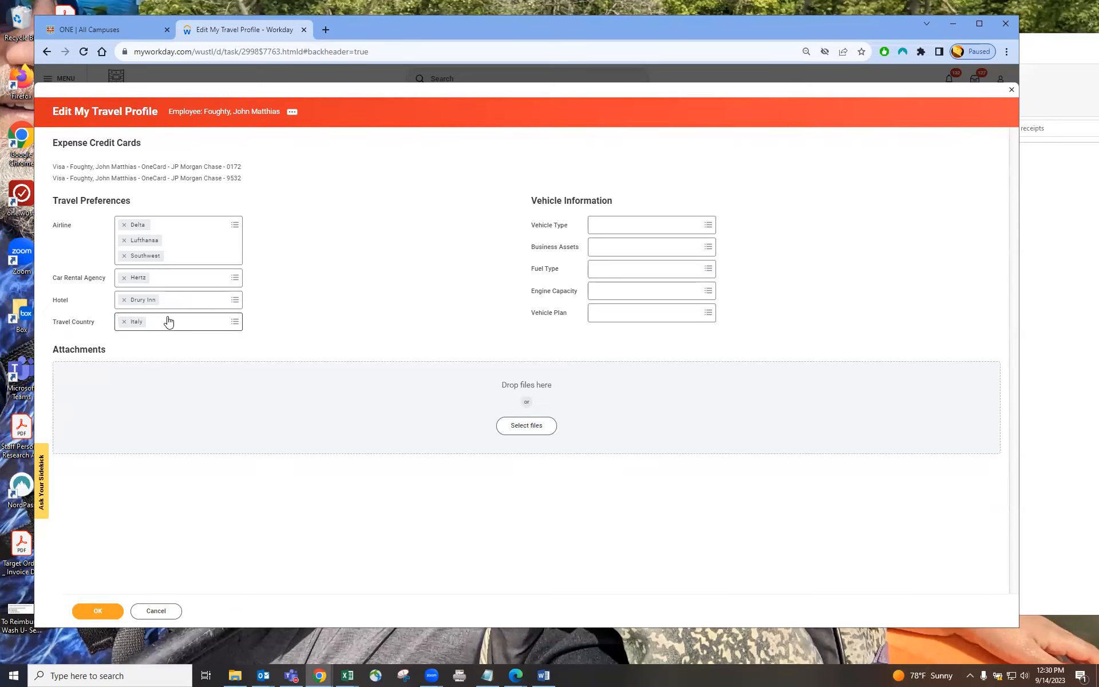
pyautogui.click(104, 611)
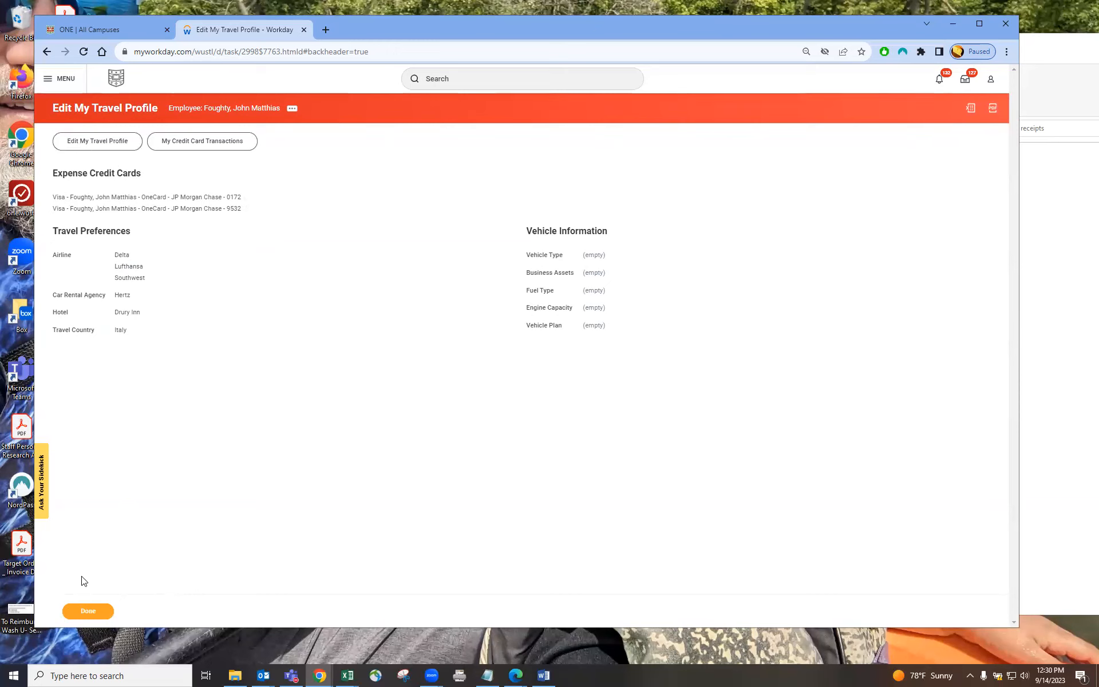
pyautogui.click(89, 612)
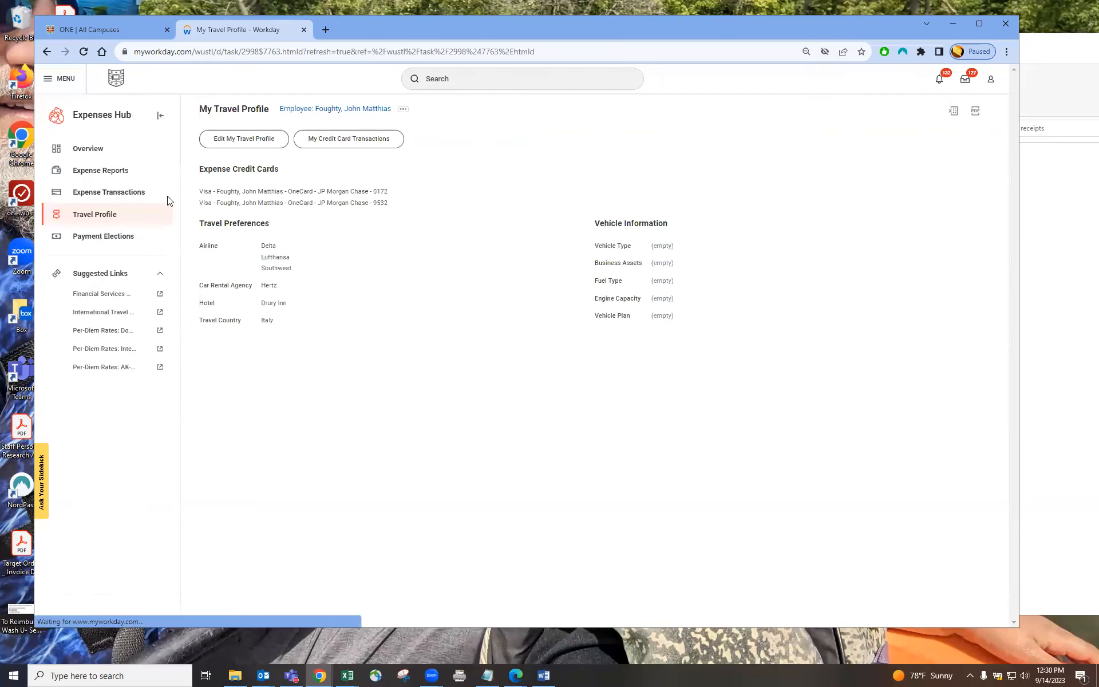
# Step: Start a new expense report with the memo "Travel to Florence, Italy on May 8 - 14, 2023, for Summer 2023 Study Abroad Orientation"
pyautogui.click(91, 149)
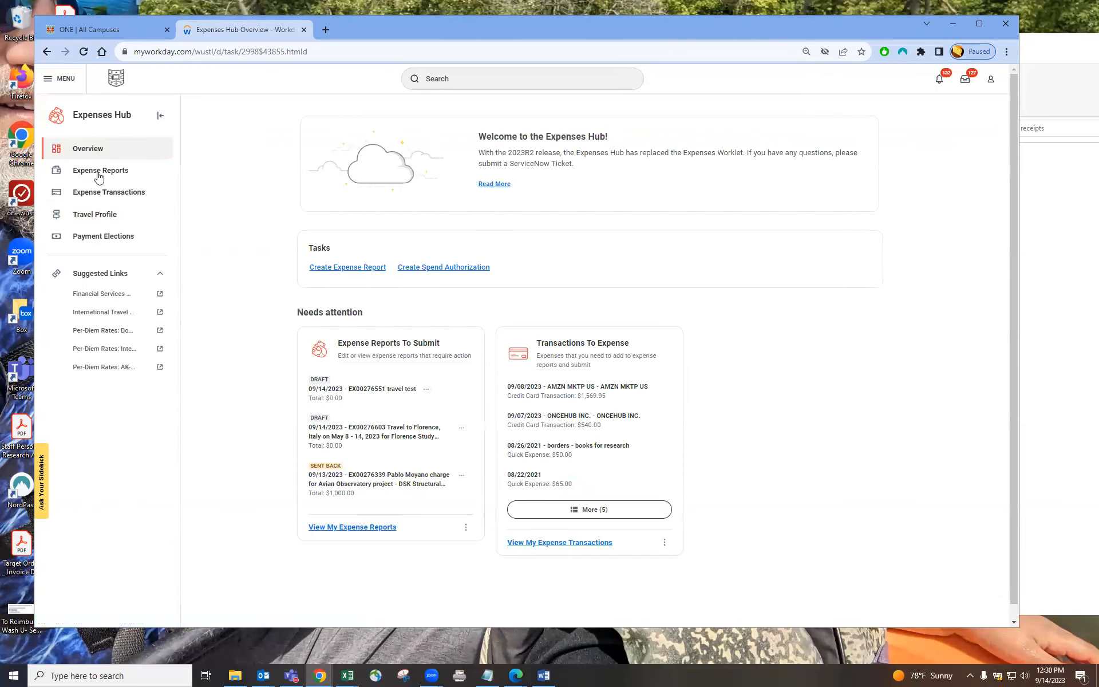
pyautogui.click(352, 269)
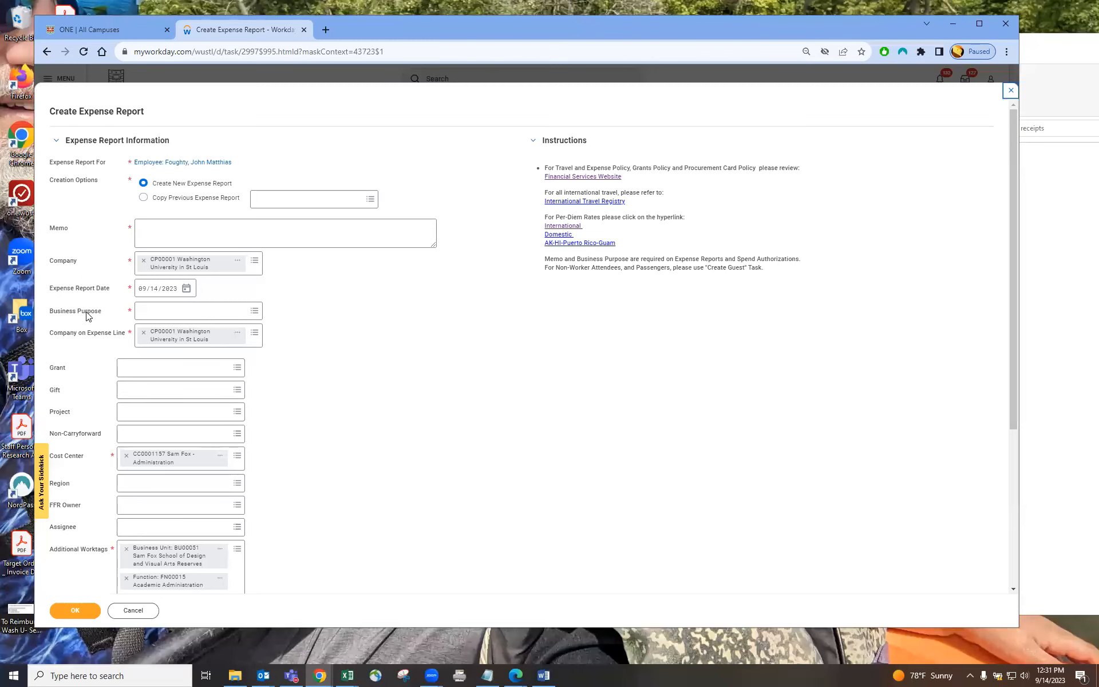
pyautogui.click(237, 229)
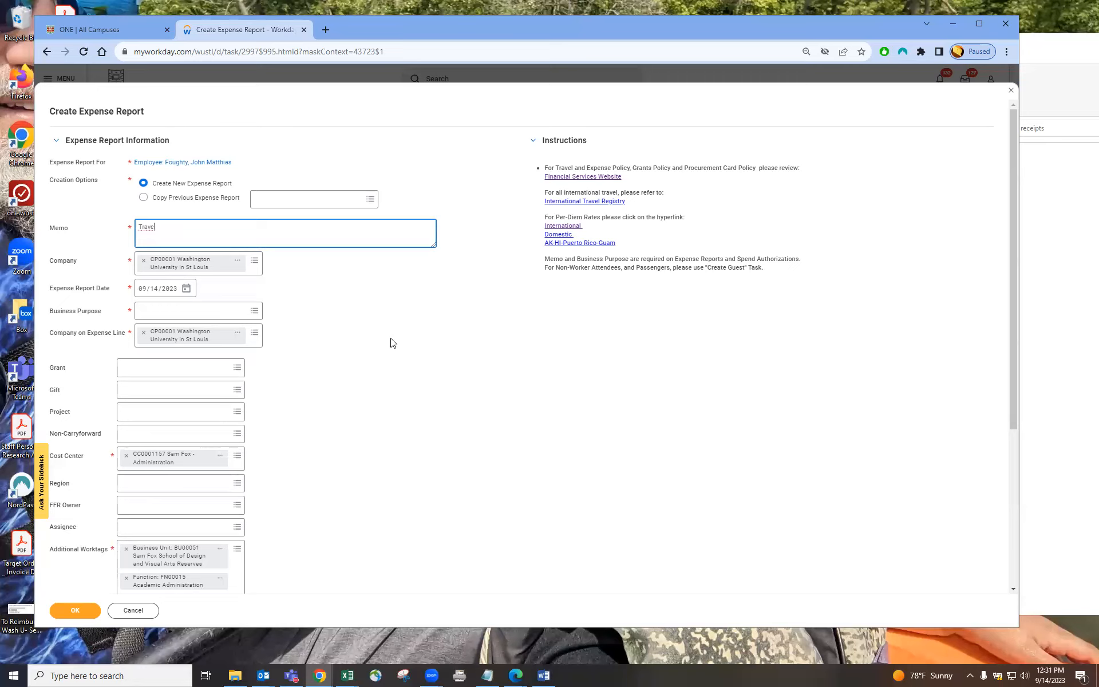
pyautogui.write('lorence, Italy on')
pyautogui.write('May 8 - 14, 202')
pyautogui.write('3, for Summer 2023 Study Abroad')
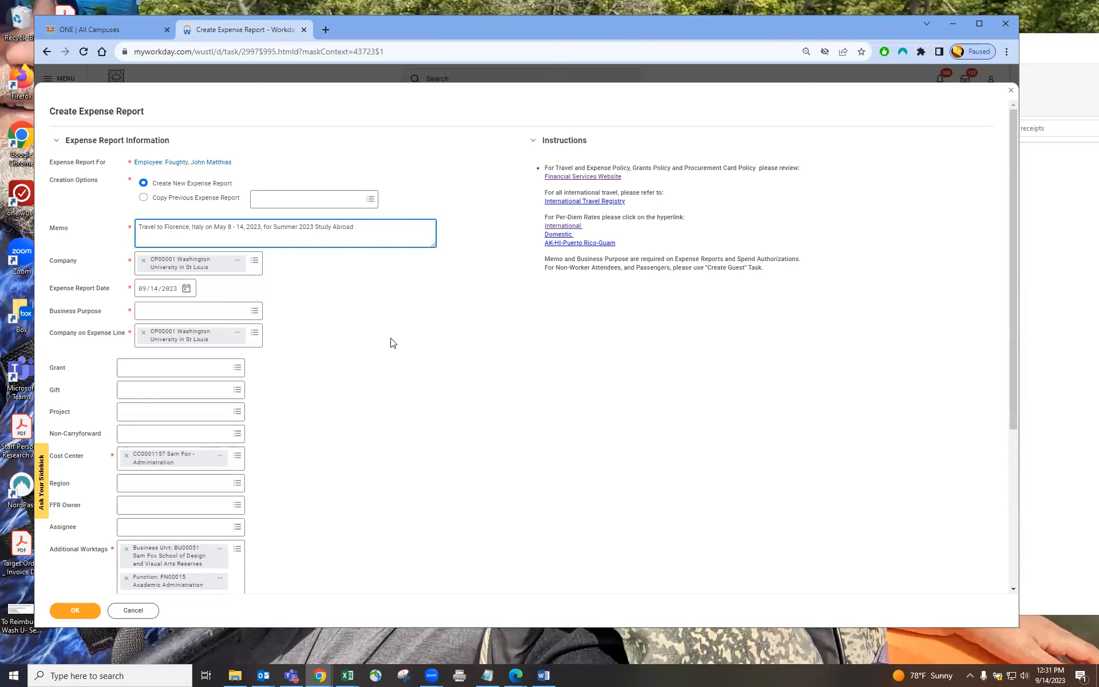
pyautogui.write('on')
# Step: Set the expense report's business purpose to Study Abroad
pyautogui.moveTo(139, 228); pyautogui.dragTo(412, 224)
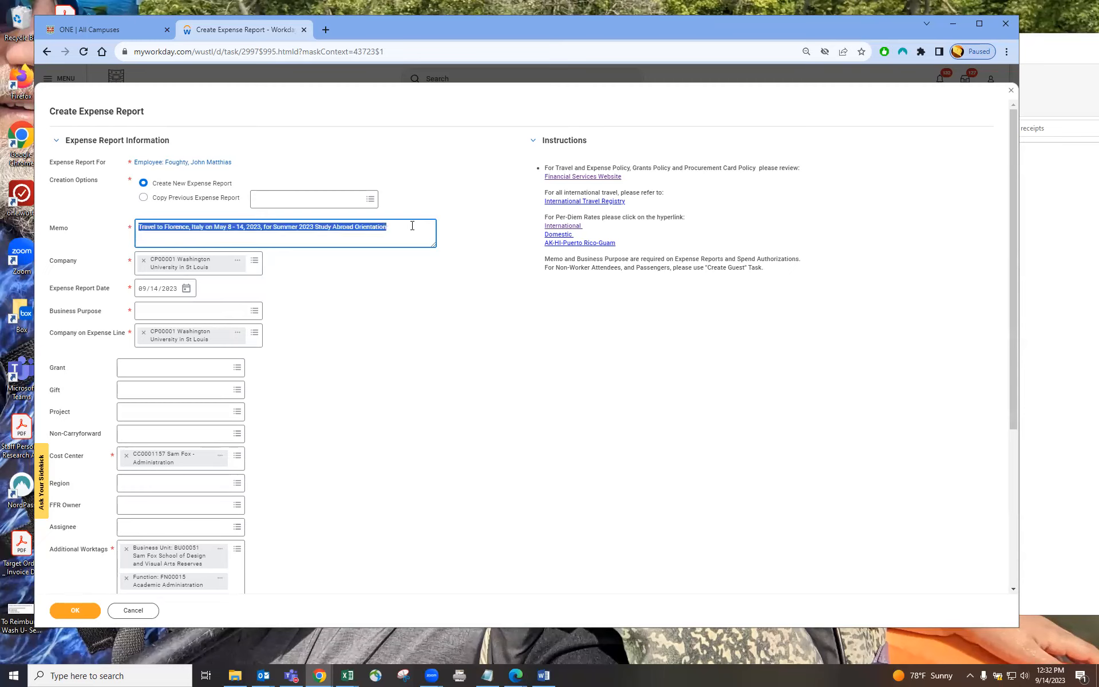
pyautogui.click(353, 276)
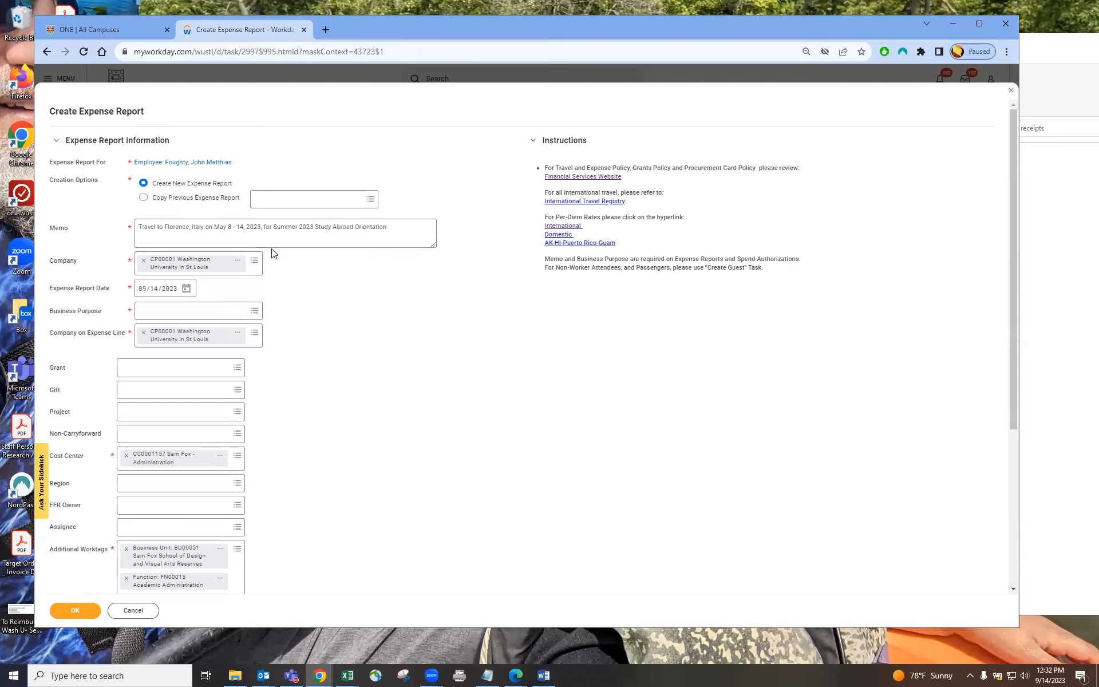
pyautogui.moveTo(163, 227); pyautogui.dragTo(406, 227)
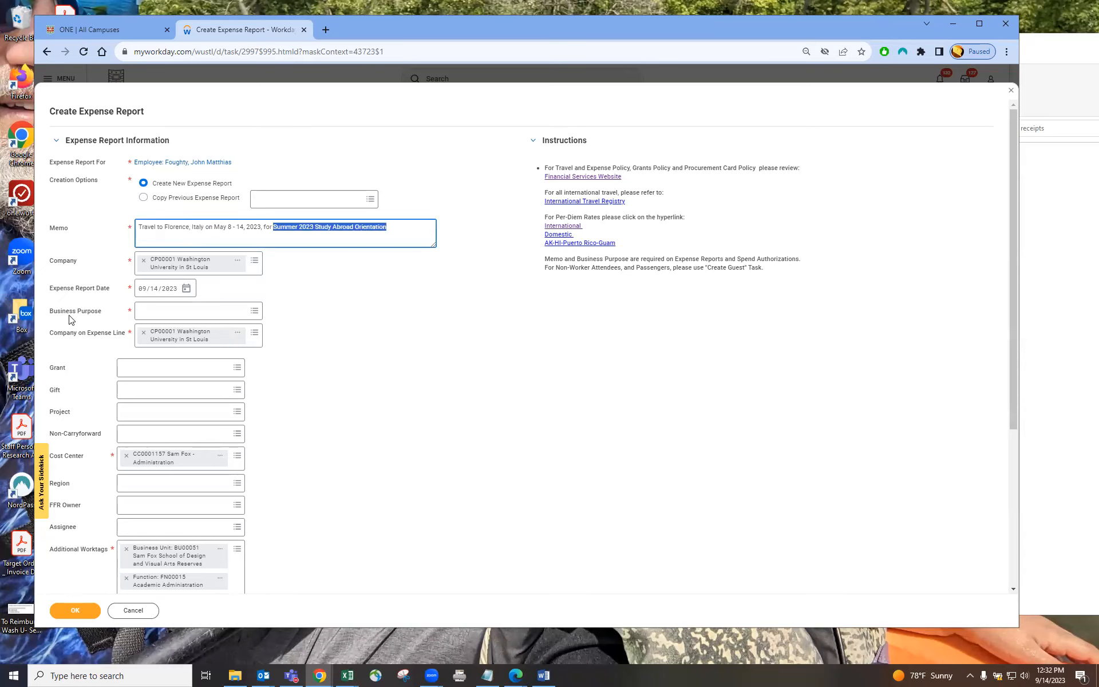
pyautogui.click(254, 311)
pyautogui.moveTo(255, 333)
pyautogui.mouseDown()
pyautogui.moveTo(255, 375)
pyautogui.moveTo(256, 332)
pyautogui.mouseUp()
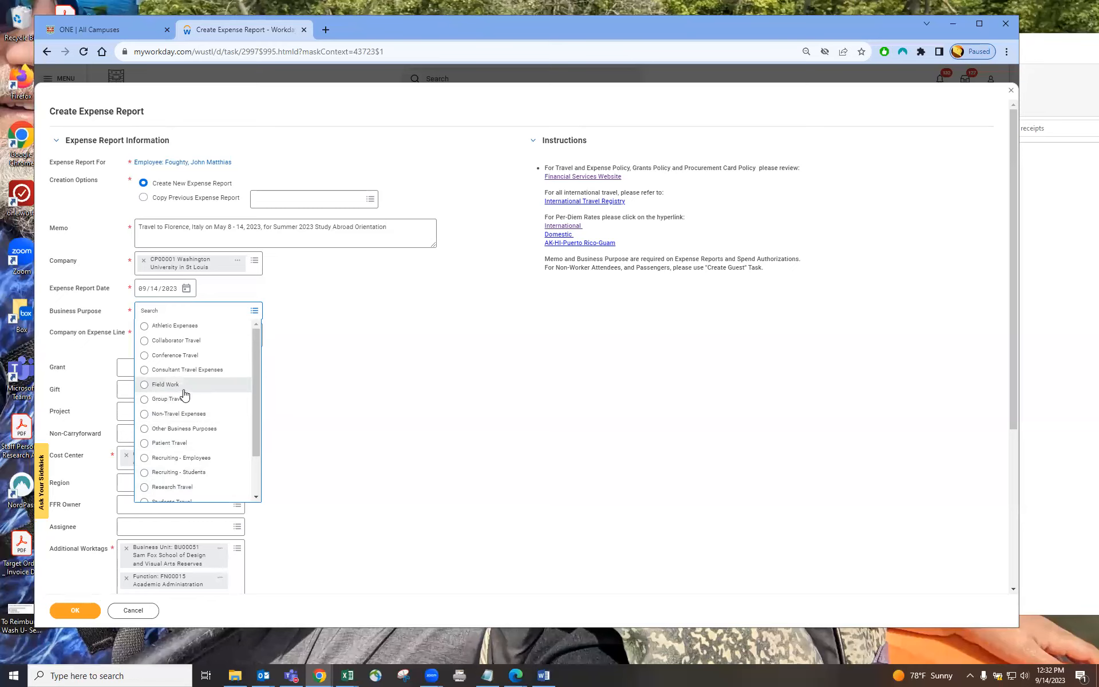
pyautogui.scroll(-2, 189, 392)
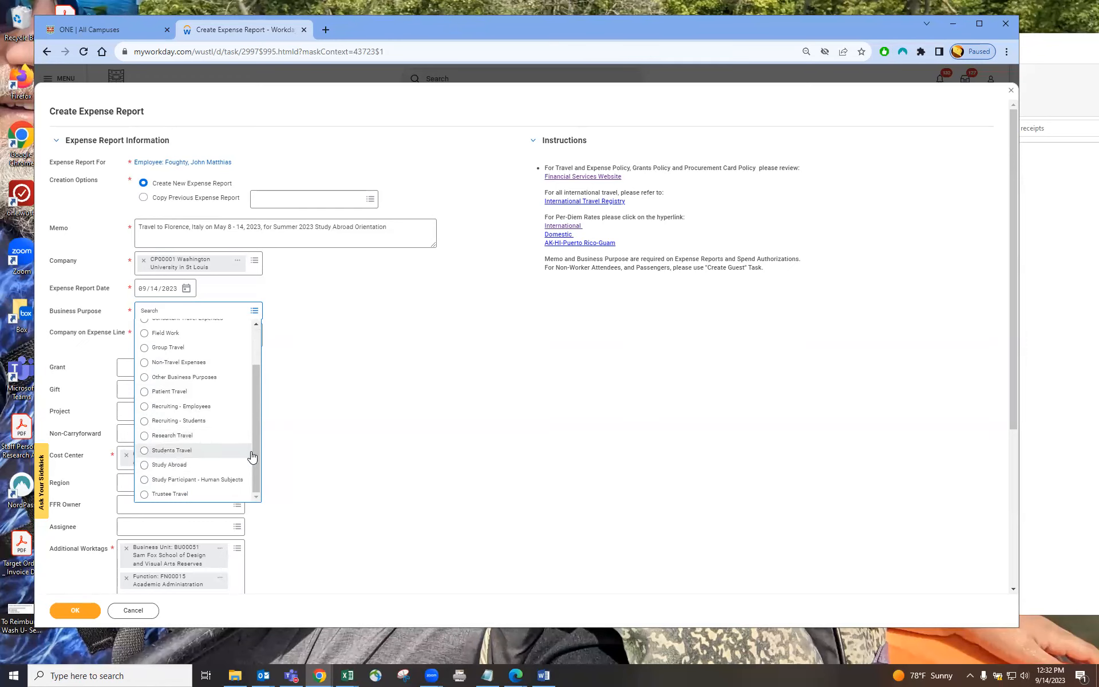
pyautogui.moveTo(257, 451); pyautogui.dragTo(257, 389)
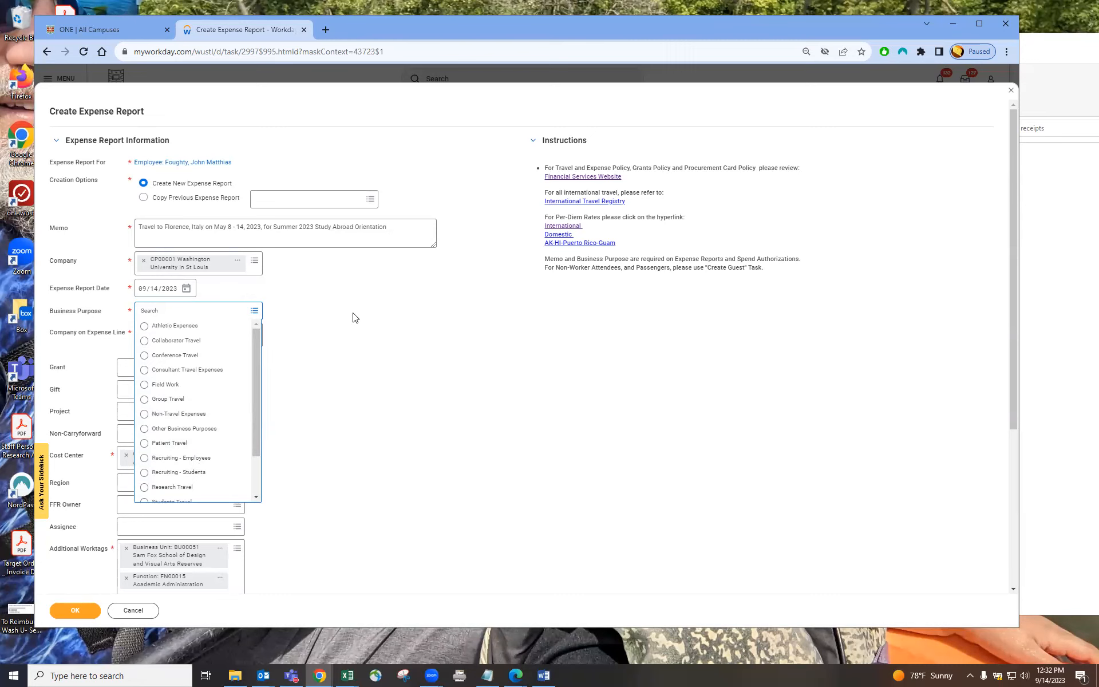
pyautogui.scroll(-2, 160, 485)
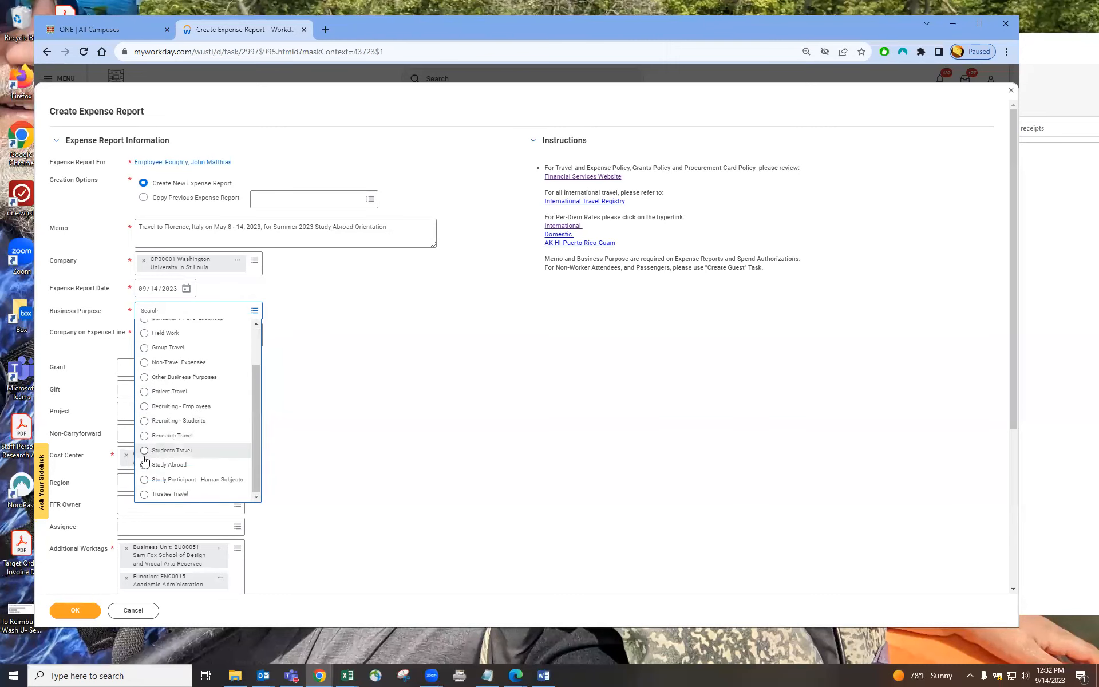
pyautogui.click(144, 466)
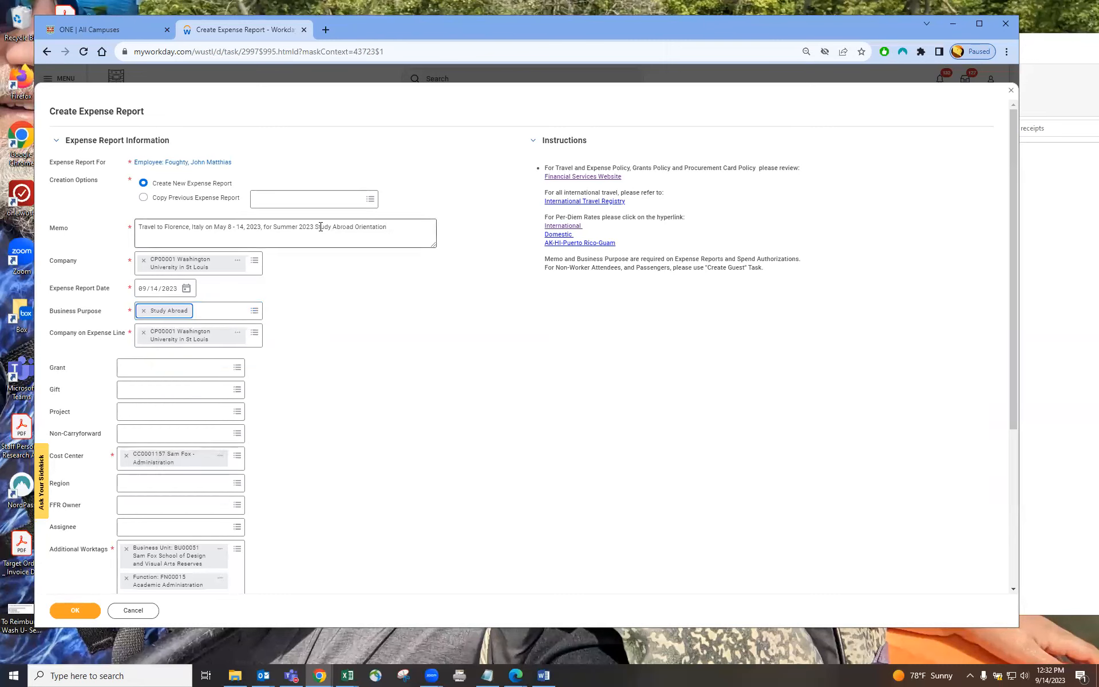
pyautogui.click(341, 334)
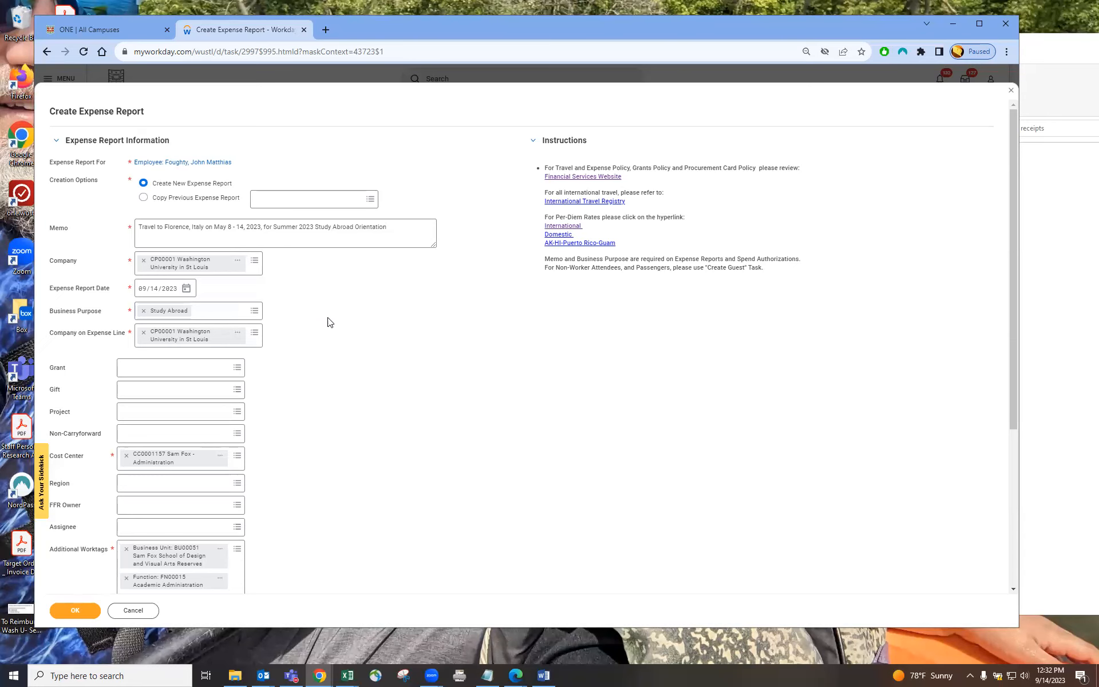
# Step: Confirm the expense report header details to create the draft report
pyautogui.scroll(-3, 320, 372)
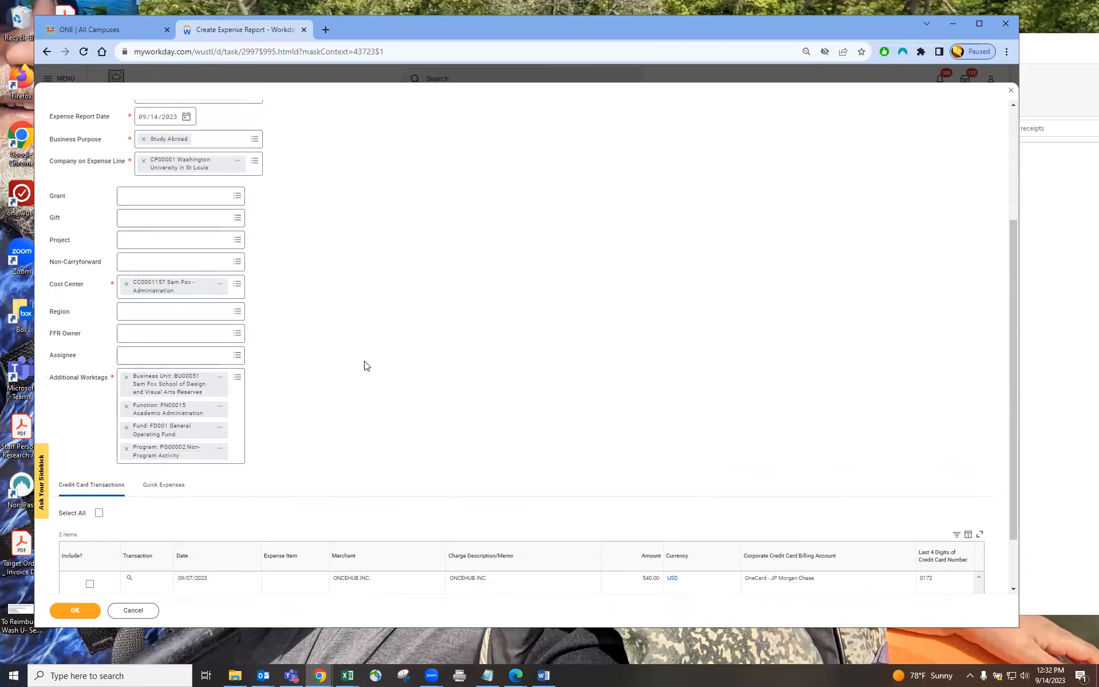
pyautogui.scroll(-1, 320, 395)
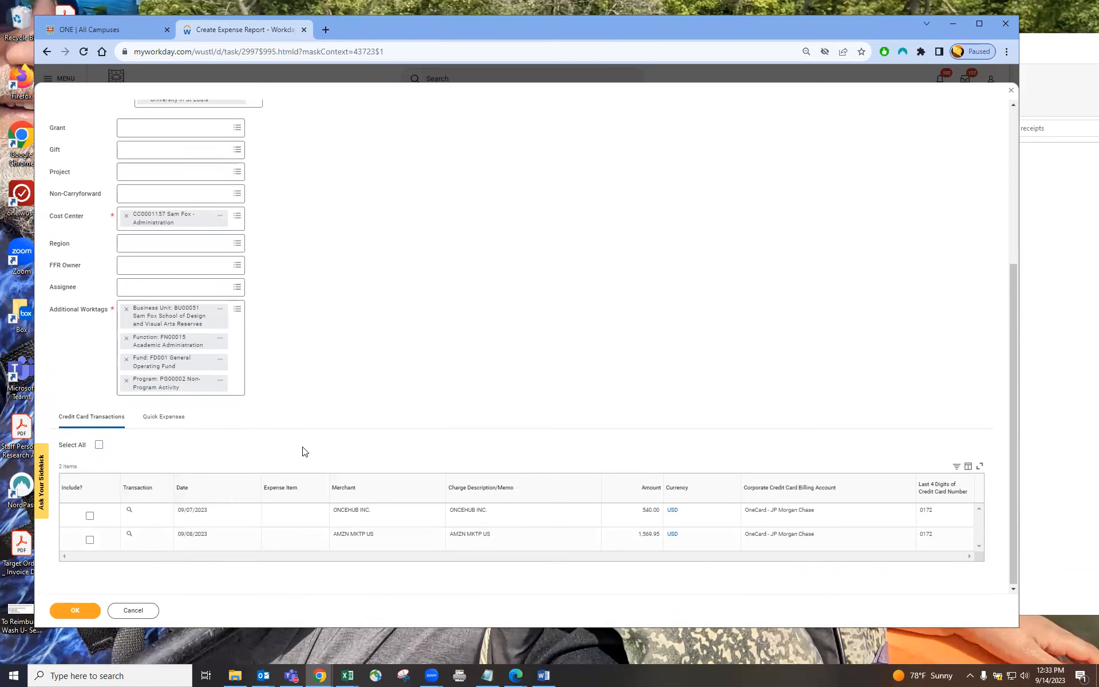
pyautogui.click(79, 610)
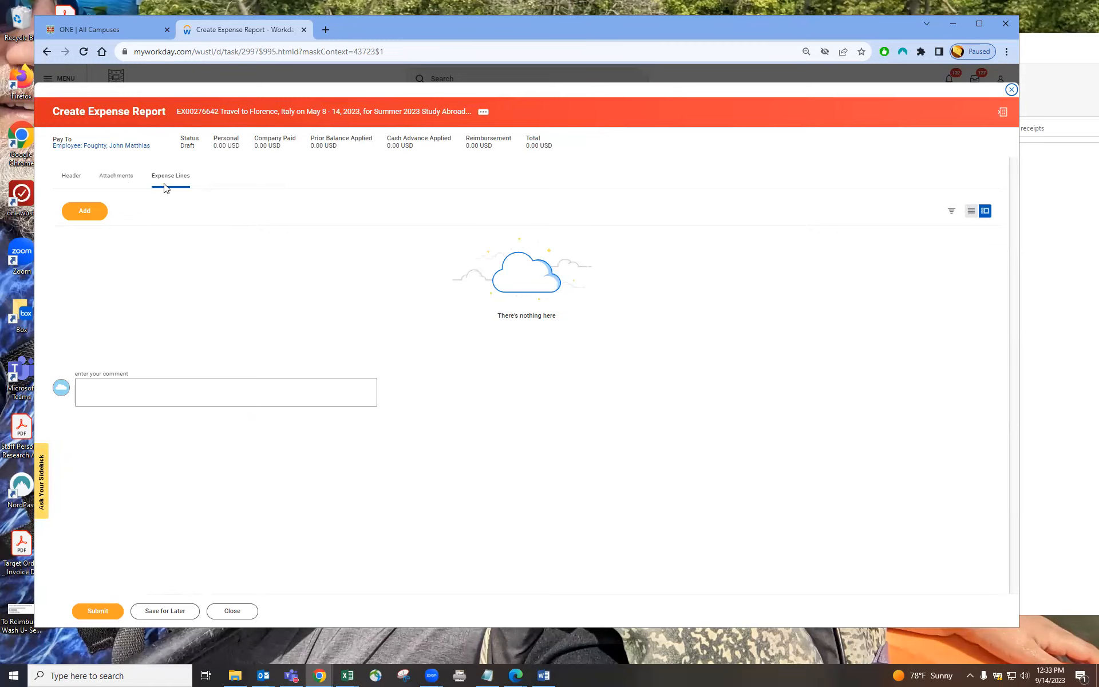
# Step: Add a new expense line to the report
pyautogui.click(85, 211)
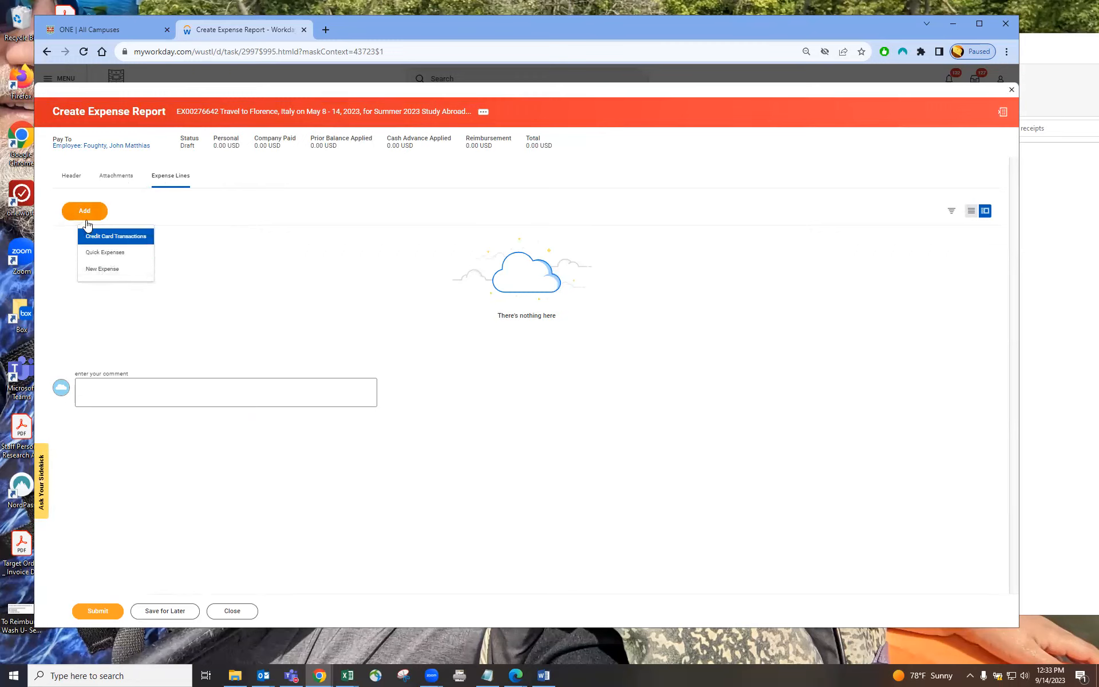
pyautogui.click(108, 270)
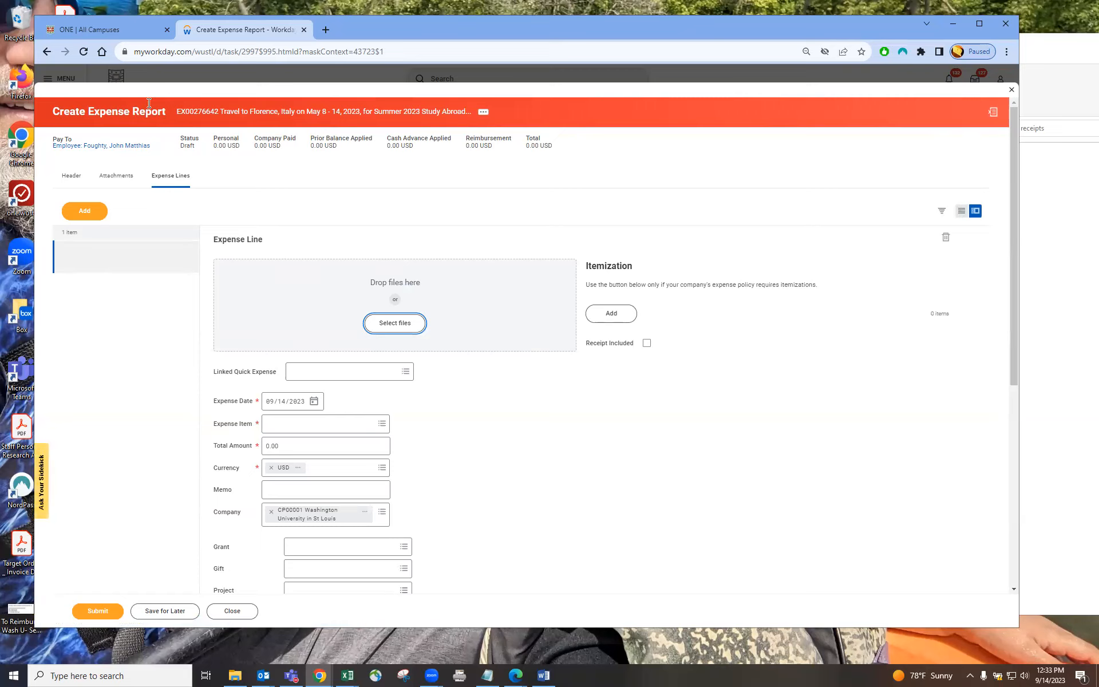
pyautogui.moveTo(53, 120); pyautogui.dragTo(556, 155)
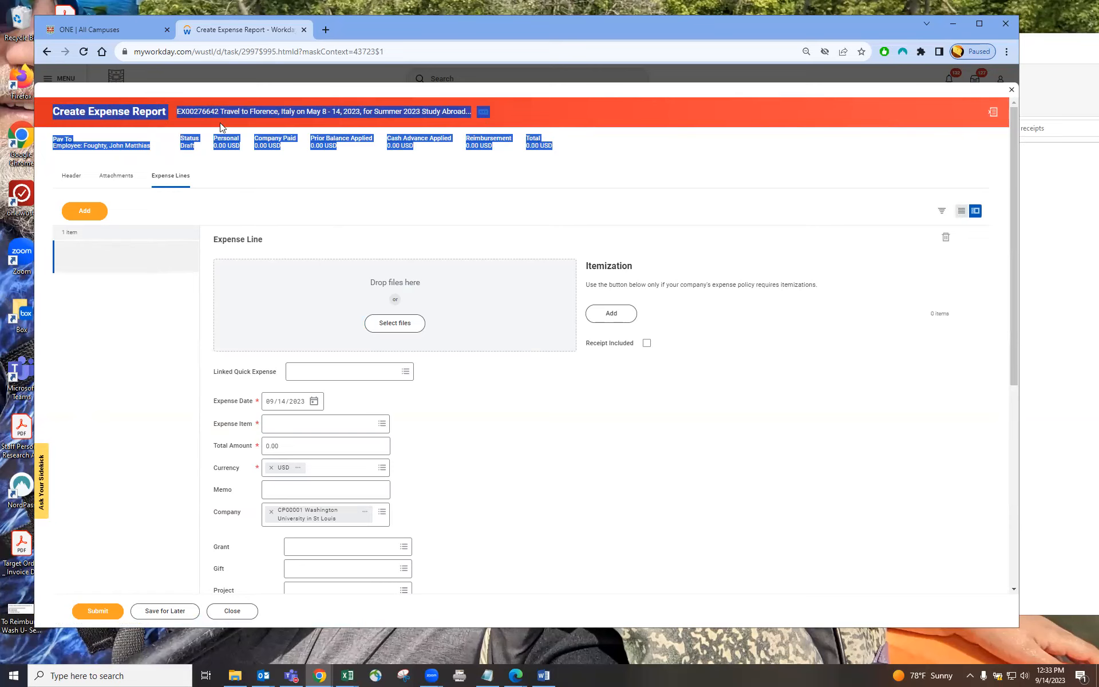
# Step: Review the expense report's header summary fields, such as status, personal, company paid and total amounts
pyautogui.click(370, 155)
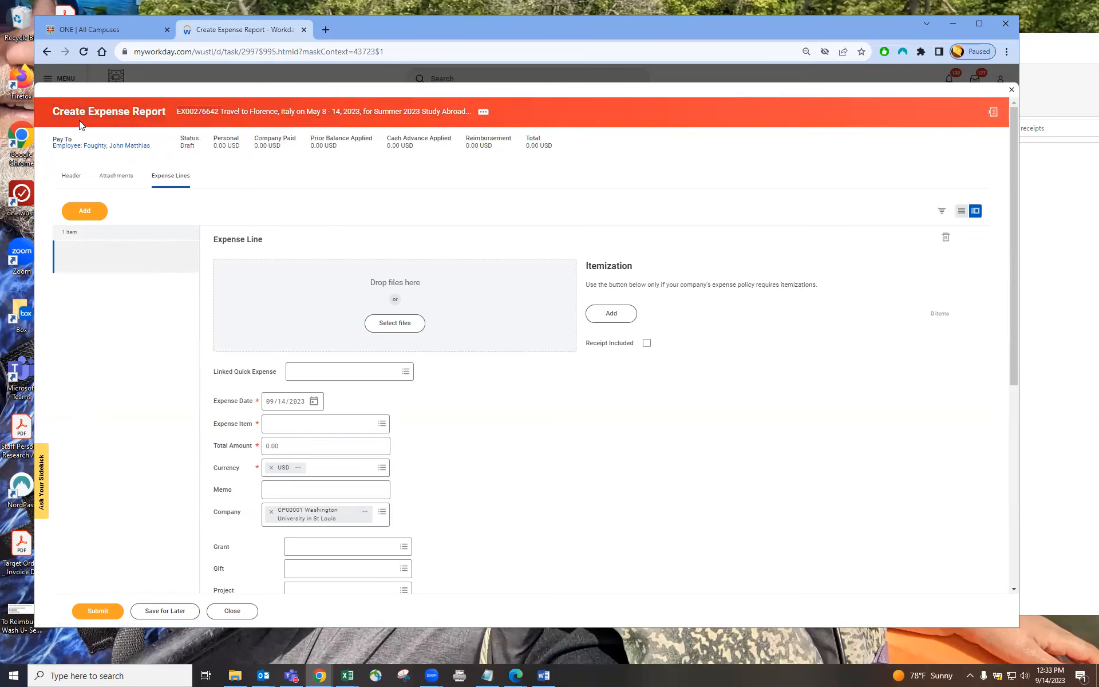
pyautogui.moveTo(53, 111); pyautogui.dragTo(175, 112)
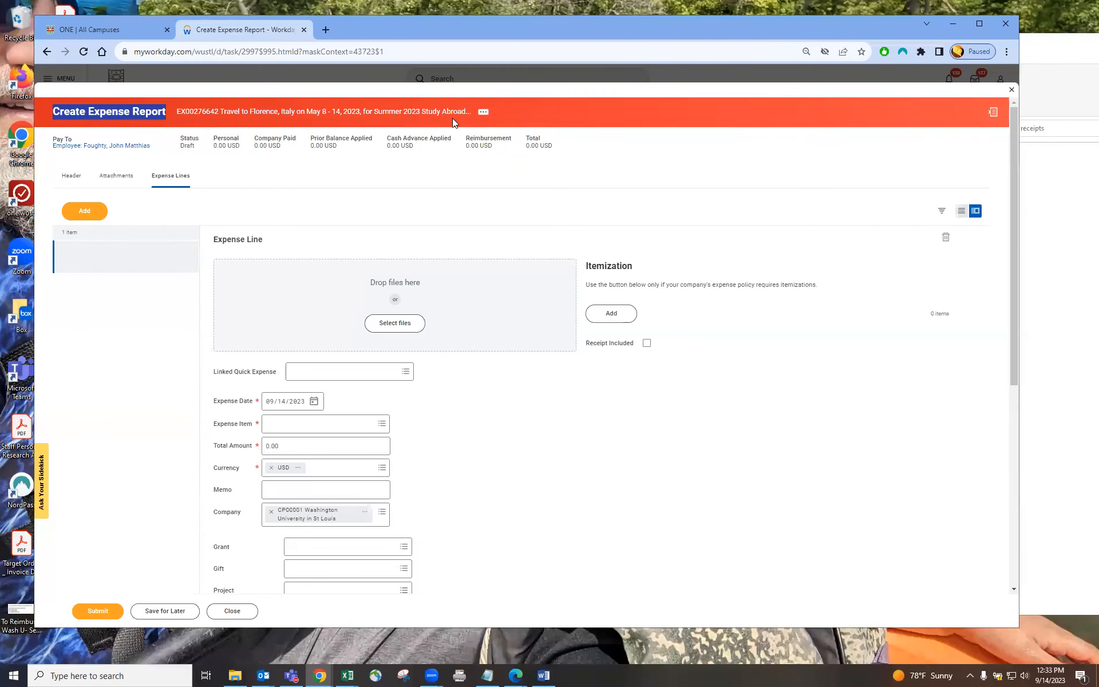
pyautogui.moveTo(216, 118); pyautogui.dragTo(279, 119)
pyautogui.click(214, 139)
pyautogui.moveTo(214, 139); pyautogui.dragTo(552, 148)
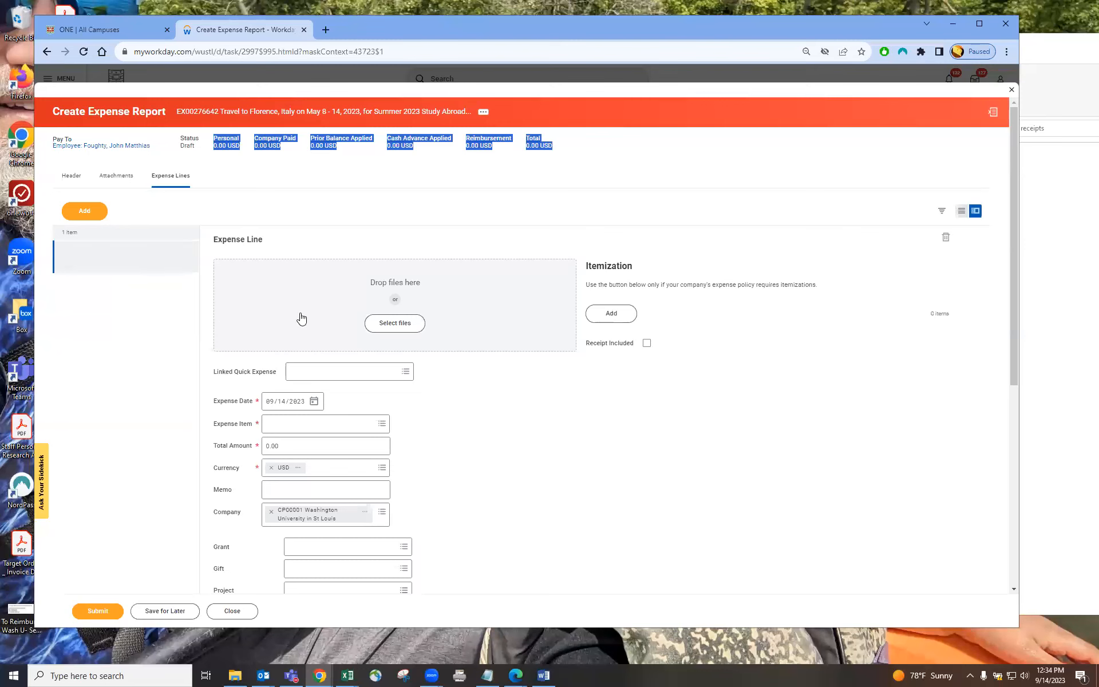
pyautogui.click(486, 387)
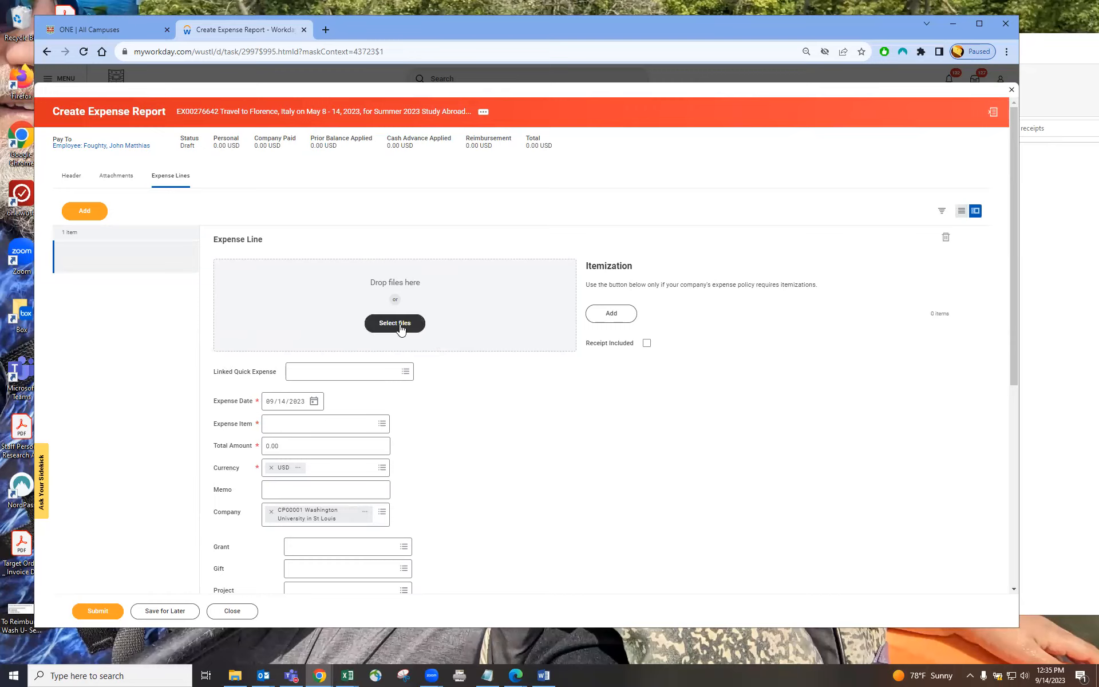
# Step: Attach the AIRFARE Delta air Example receipt file to the new expense line
pyautogui.click(1062, 52)
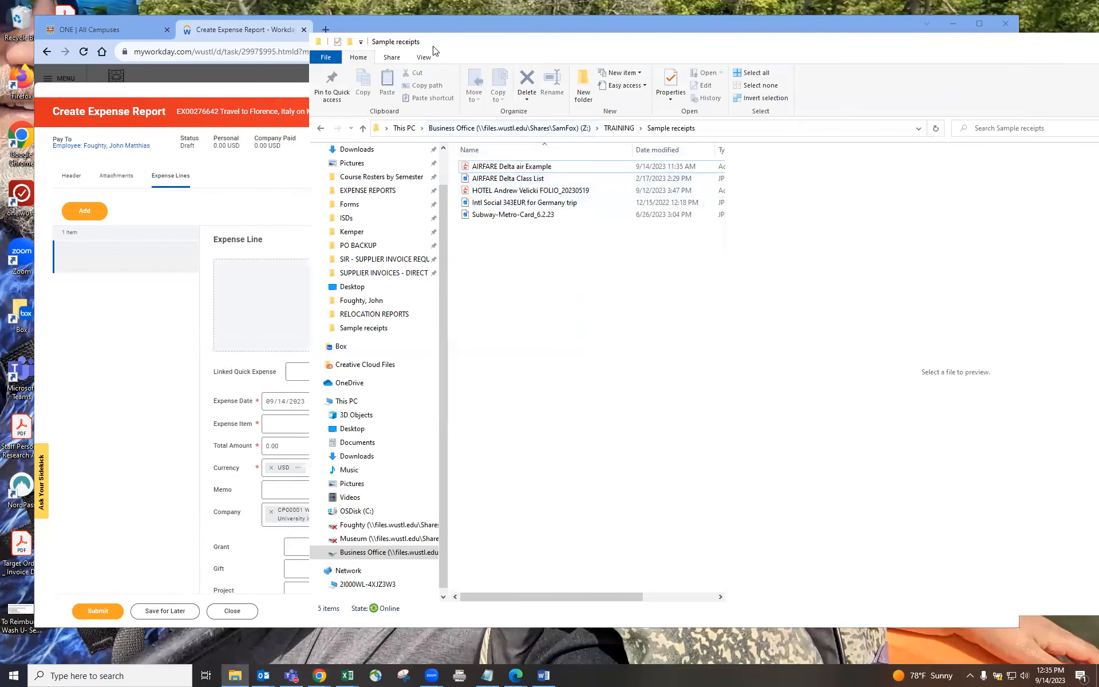
pyautogui.moveTo(438, 47); pyautogui.dragTo(514, 74)
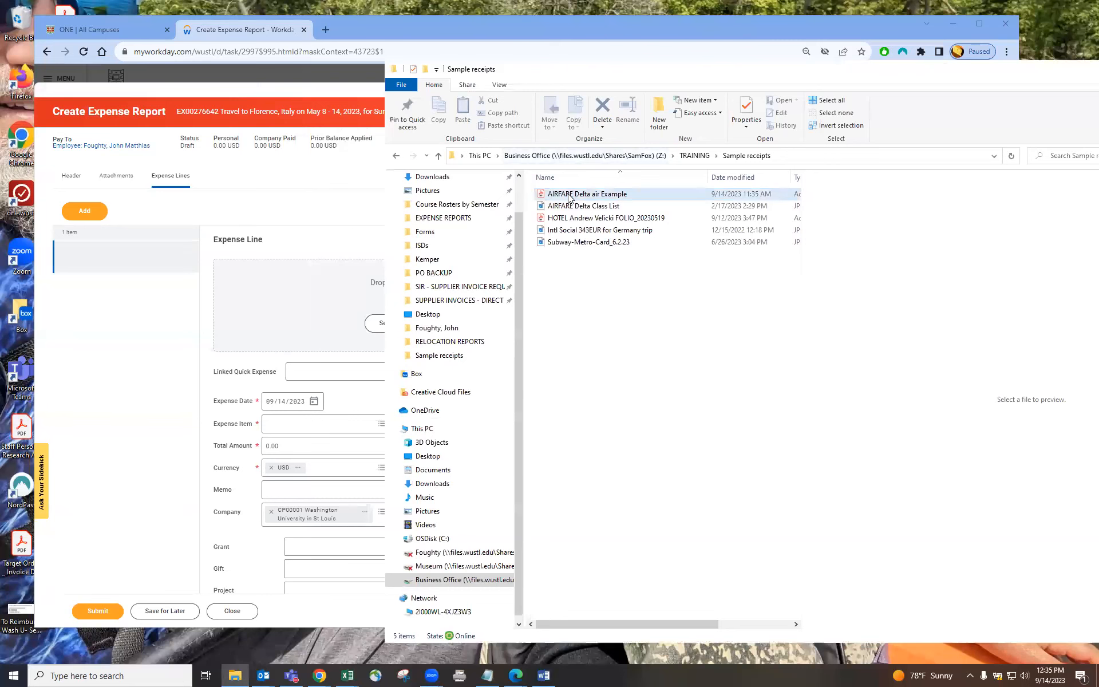
pyautogui.moveTo(569, 197); pyautogui.dragTo(321, 299)
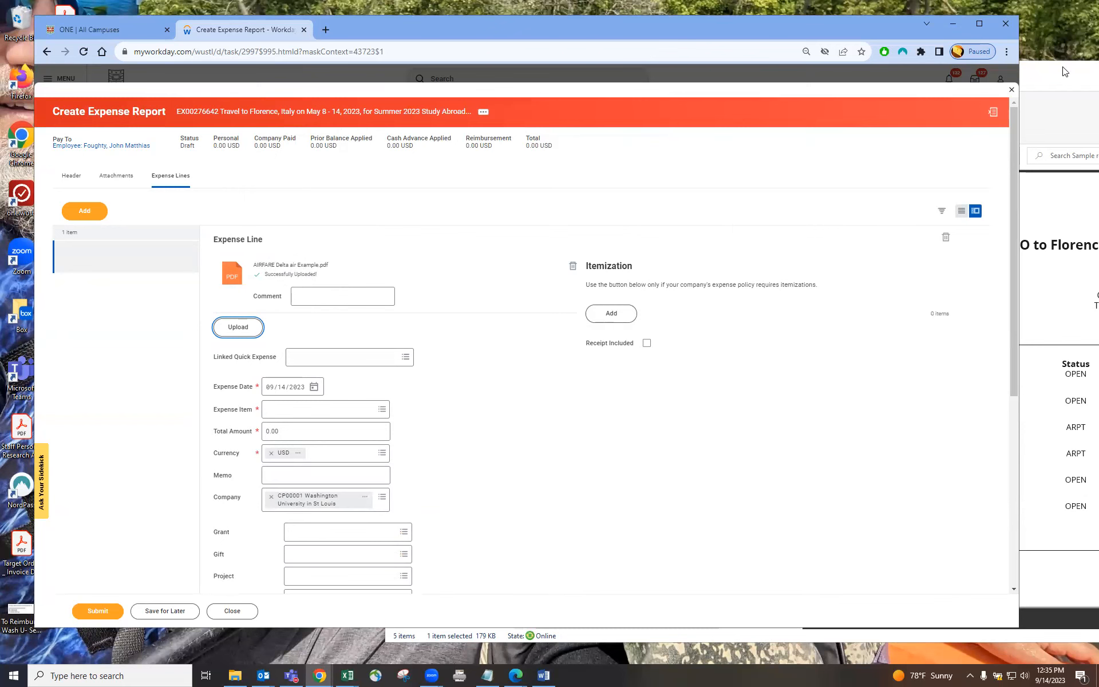
# Step: Set the expense line's date to 02/22/2023, the receipt's purchase date
pyautogui.moveTo(1065, 74); pyautogui.dragTo(792, 76)
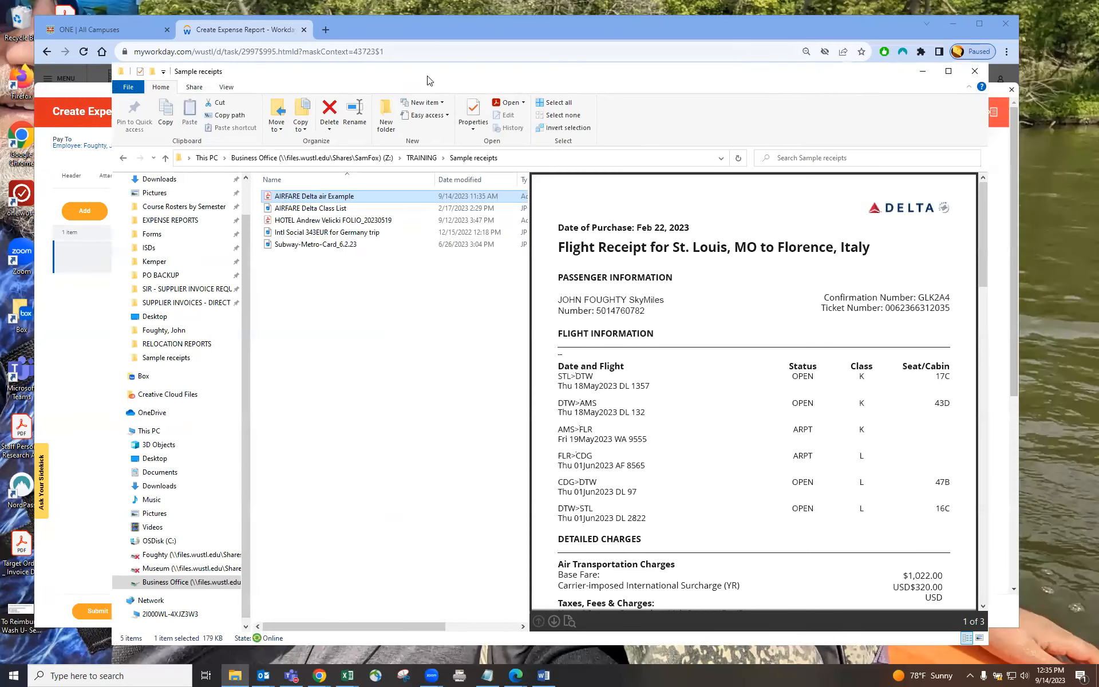
pyautogui.moveTo(711, 71); pyautogui.dragTo(996, 66)
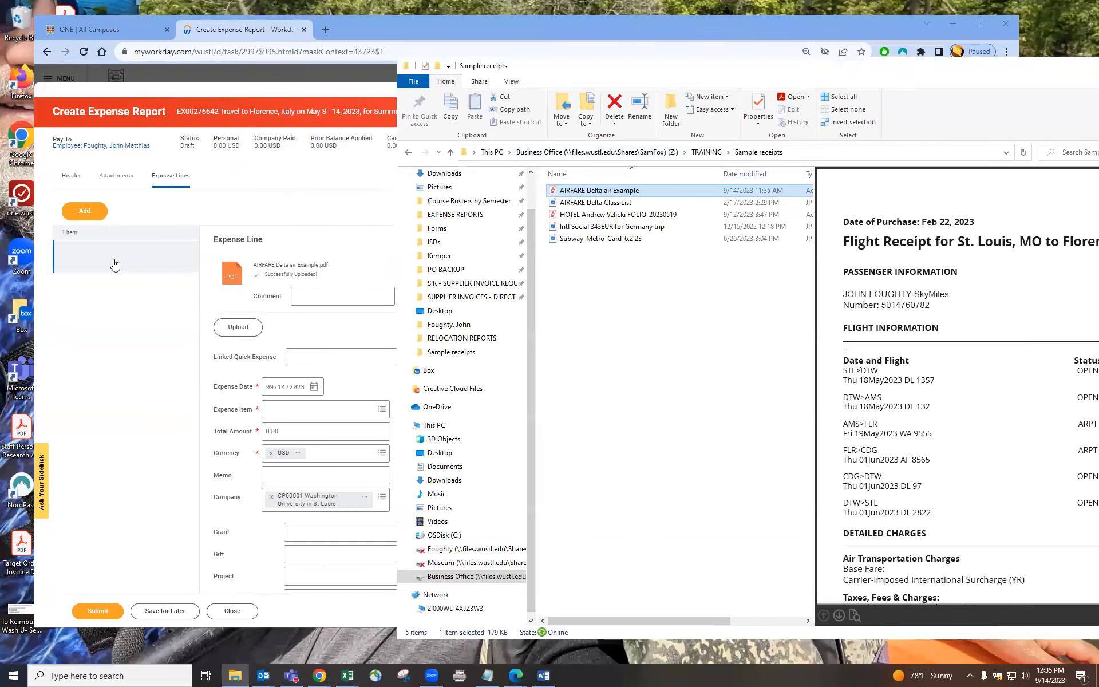
pyautogui.click(118, 259)
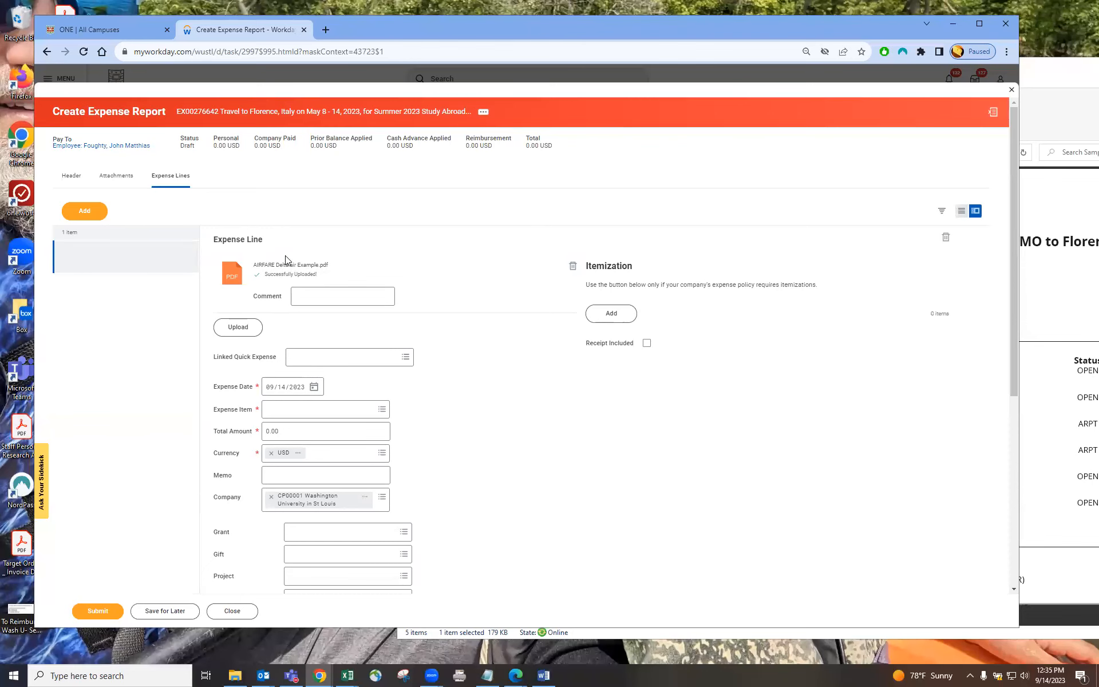
pyautogui.click(1068, 76)
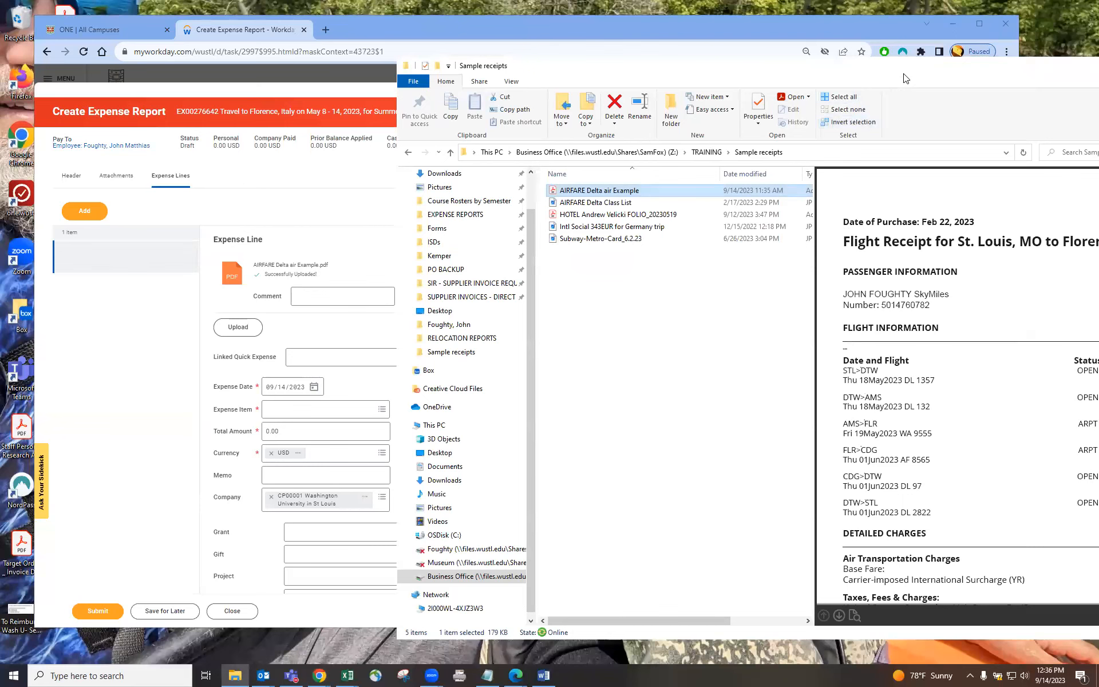
pyautogui.moveTo(725, 75)
pyautogui.mouseDown()
pyautogui.moveTo(542, 76)
pyautogui.moveTo(707, 65)
pyautogui.mouseUp()
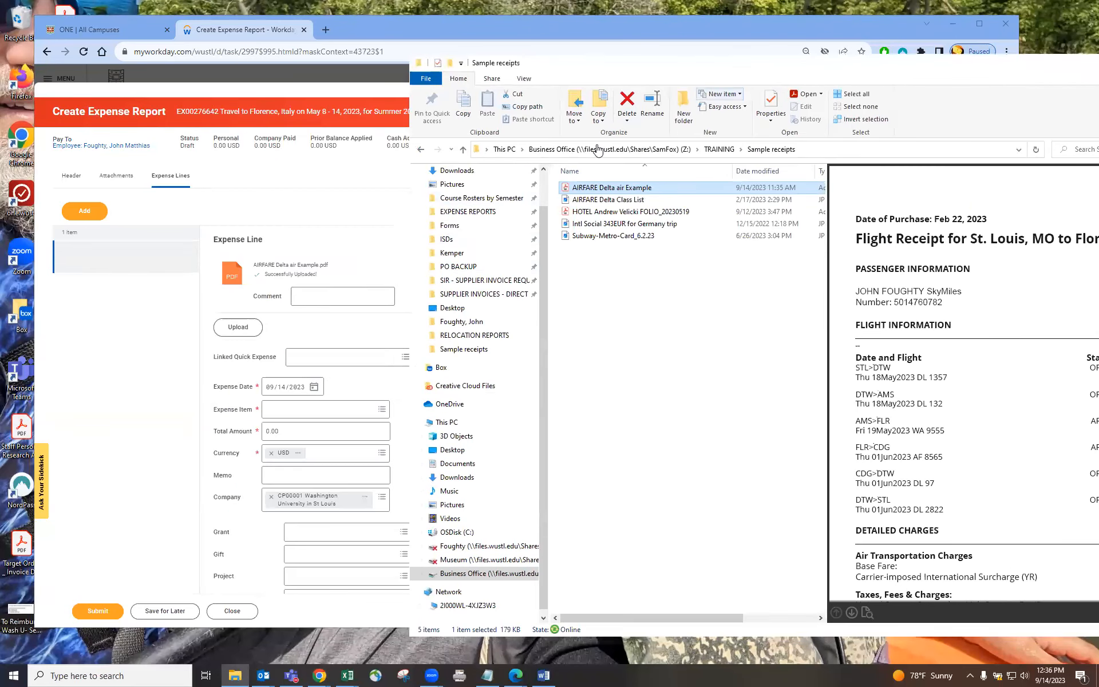
pyautogui.click(226, 394)
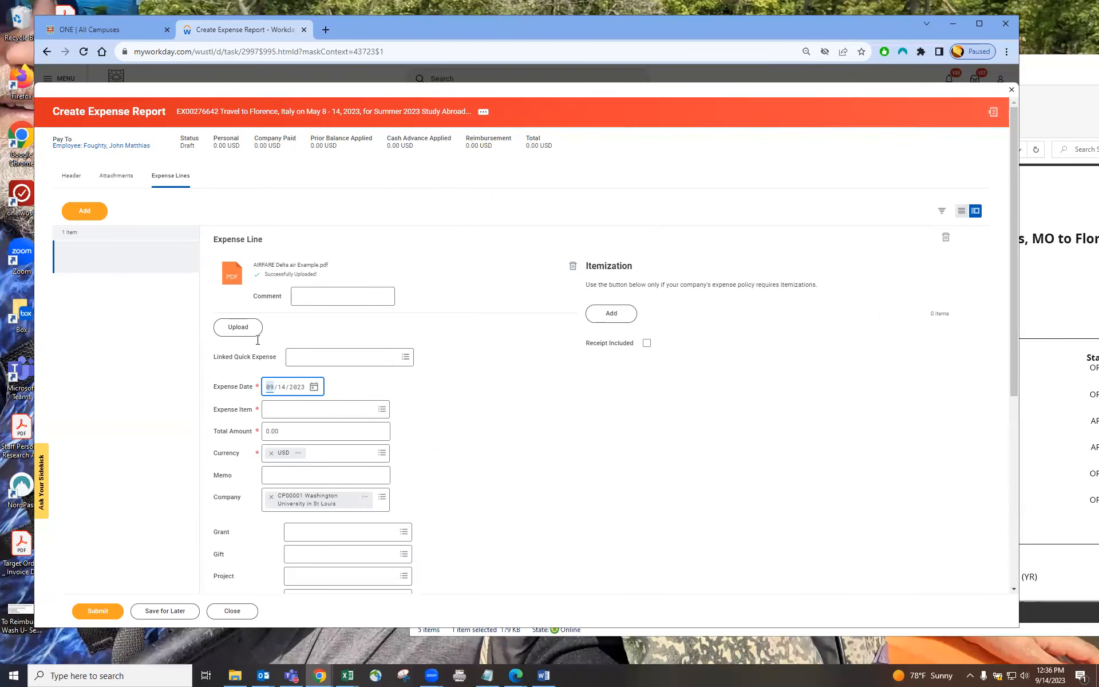
pyautogui.write('0222')
pyautogui.click(1045, 85)
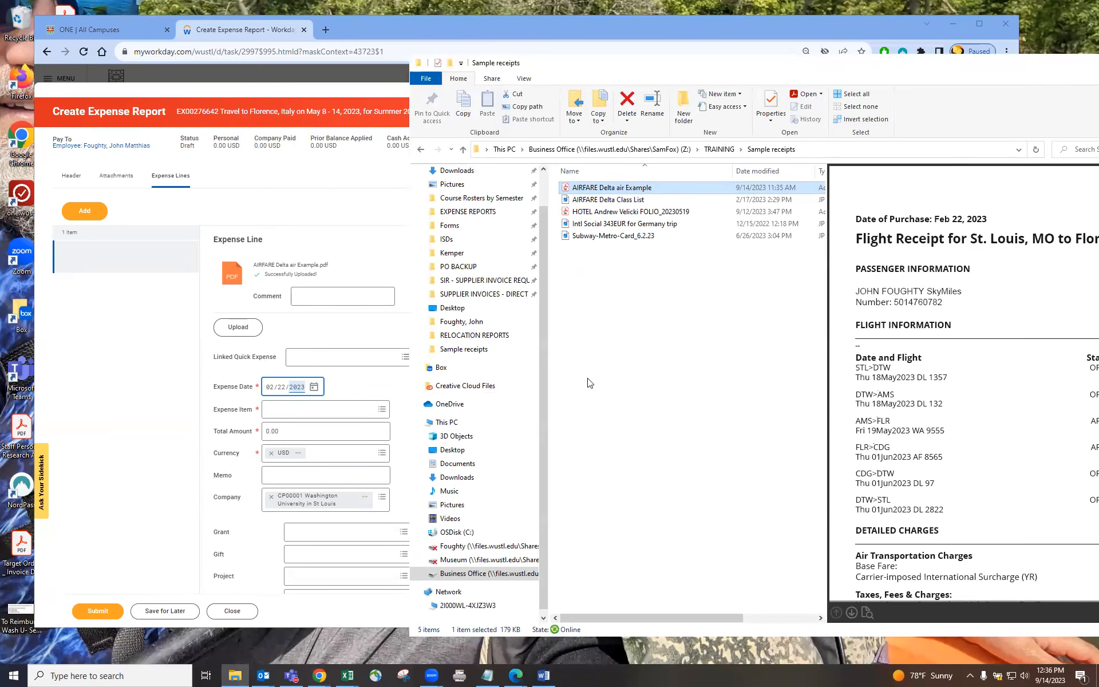
# Step: Search the expense items for airfare and select Airfare - International
pyautogui.click(280, 408)
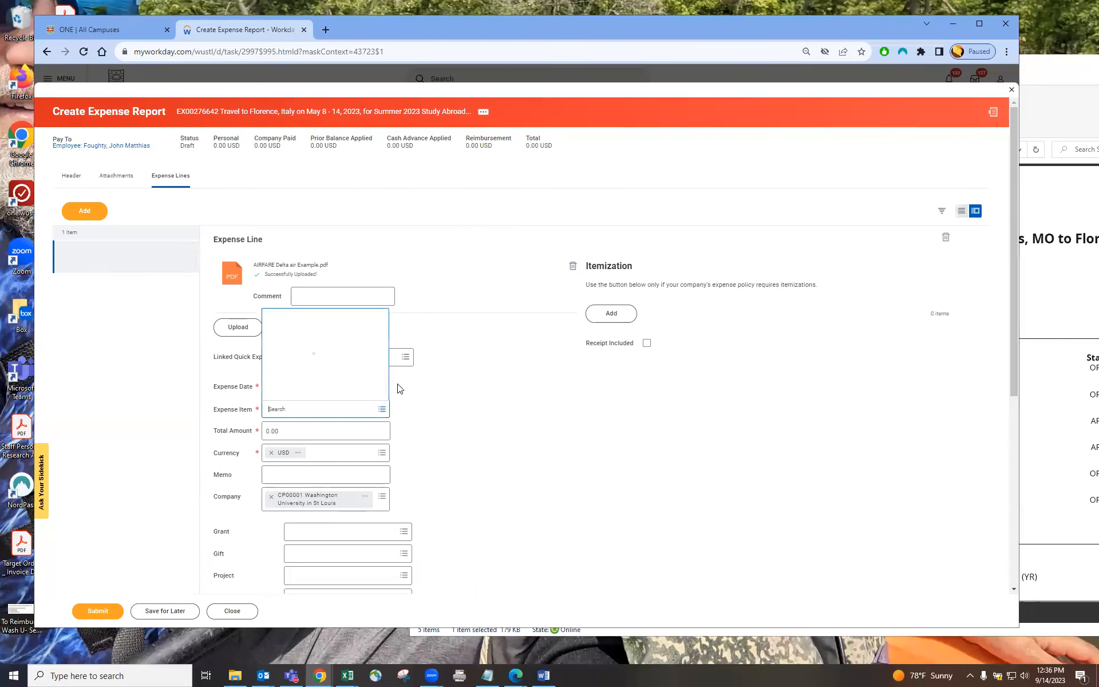
pyautogui.write('airfare')
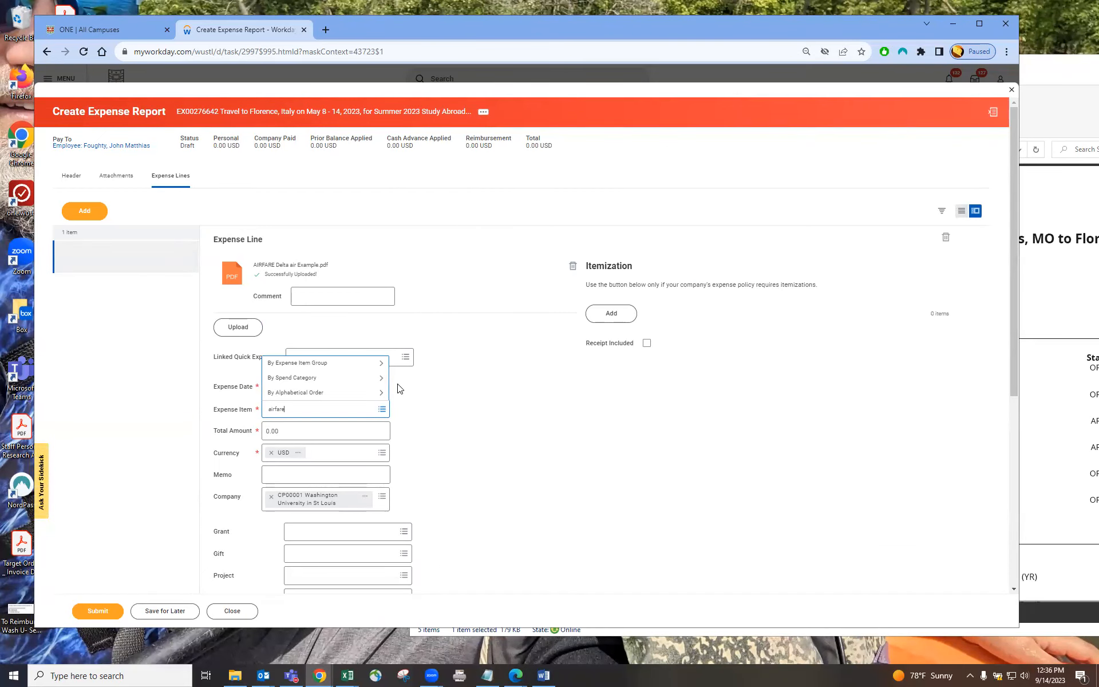
pyautogui.press('Return')
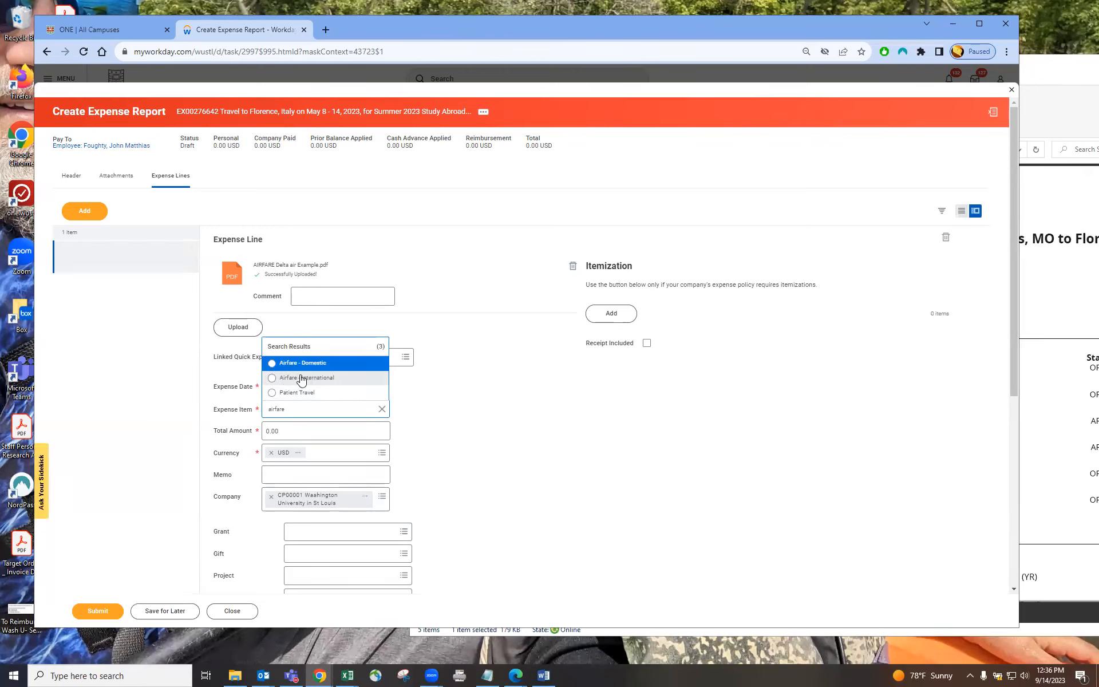
pyautogui.click(328, 379)
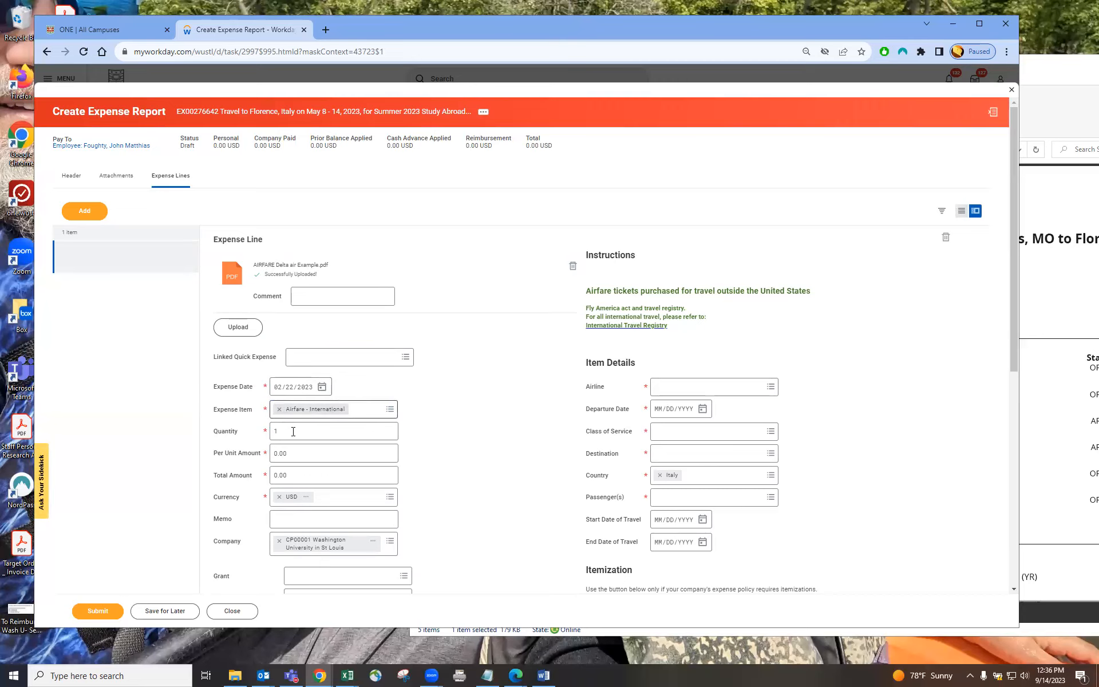
# Step: Enter 1495.25 from the receipt's total price as the airfare line's per unit amount
pyautogui.moveTo(291, 475); pyautogui.dragTo(264, 472)
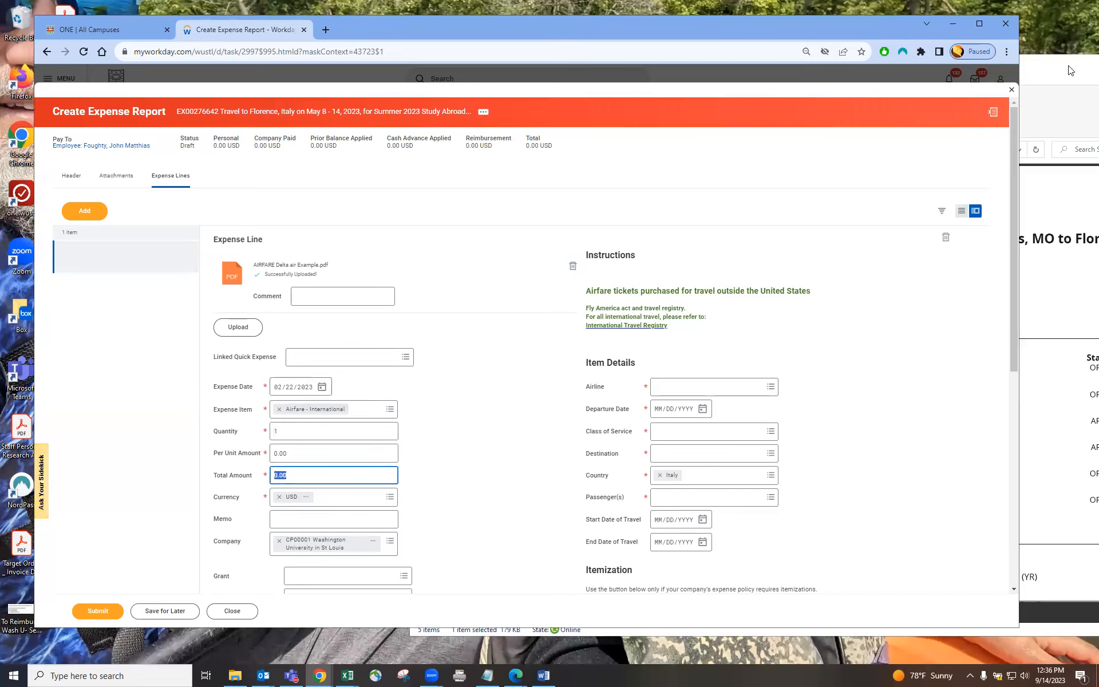
pyautogui.moveTo(1067, 68); pyautogui.dragTo(806, 72)
pyautogui.scroll(-10, 901, 378)
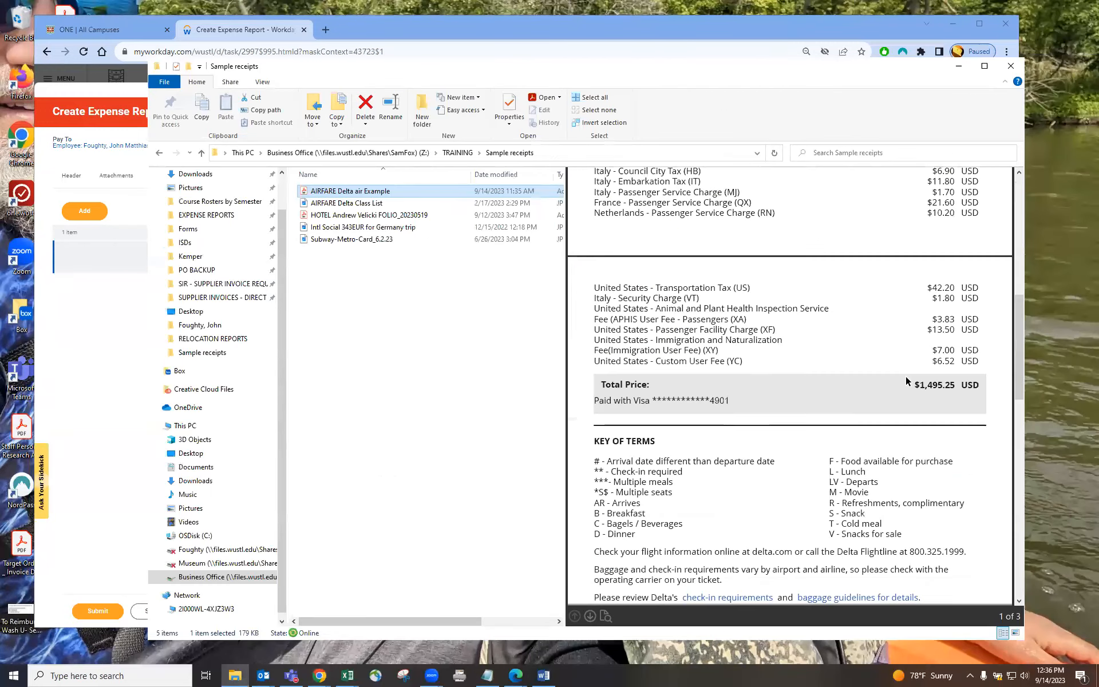
pyautogui.scroll(3, 939, 314)
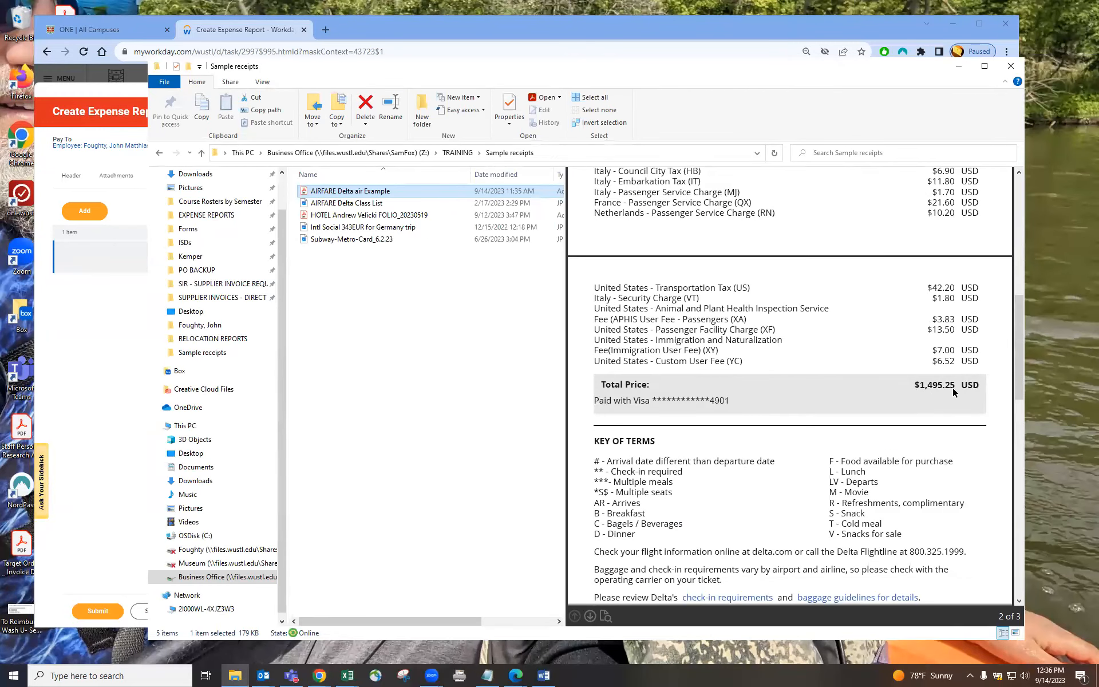
pyautogui.click(96, 401)
pyautogui.click(300, 452)
pyautogui.write('1495.25')
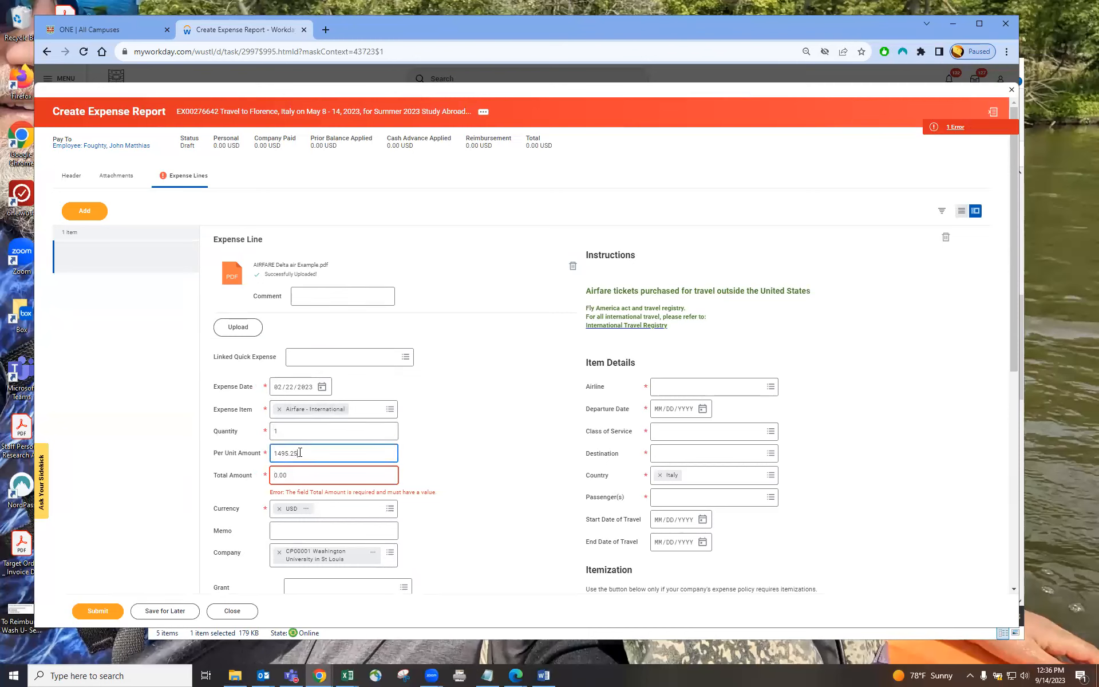
pyautogui.press('Tab')
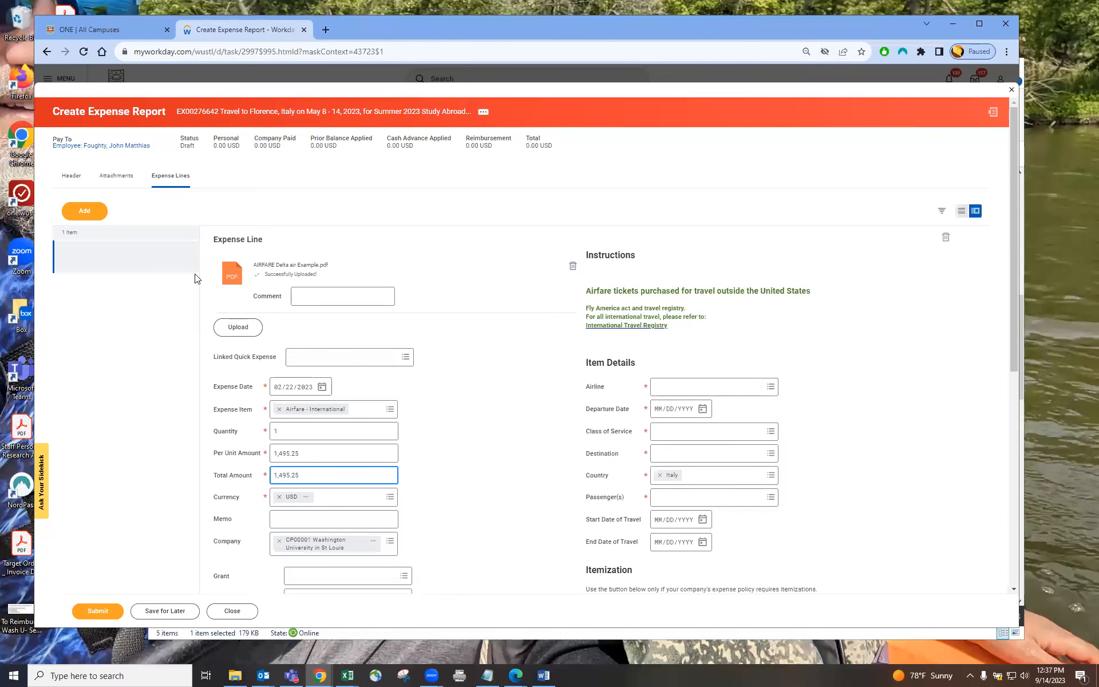
# Step: Open the attached airfare receipt from the expense line and page through it
pyautogui.click(113, 258)
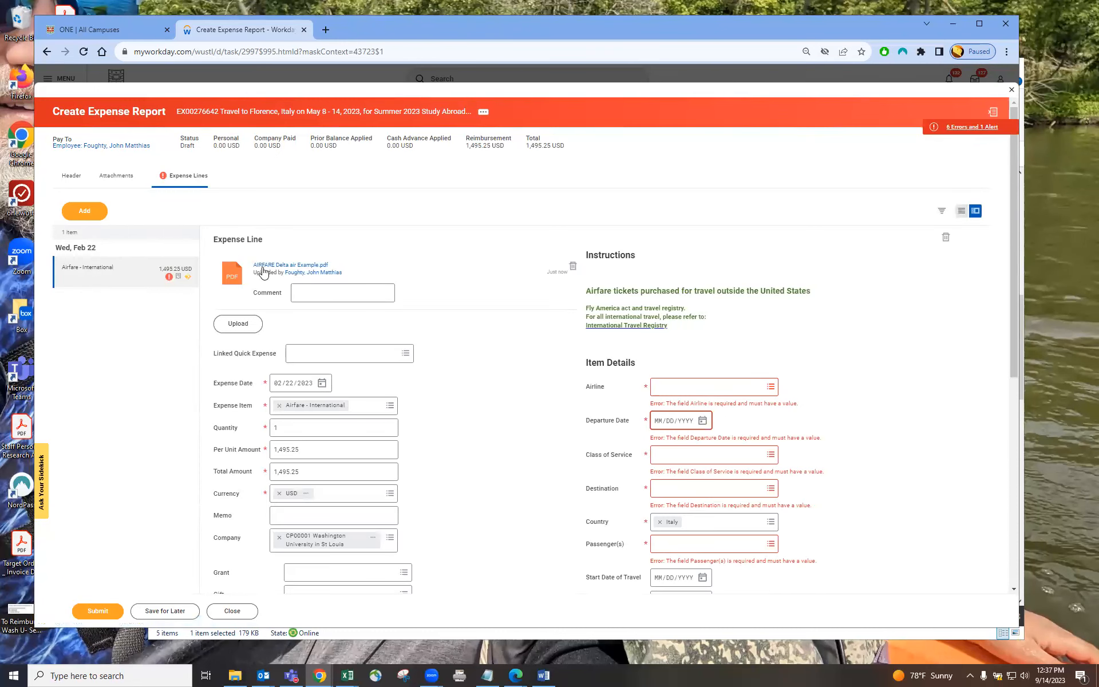
pyautogui.click(292, 265)
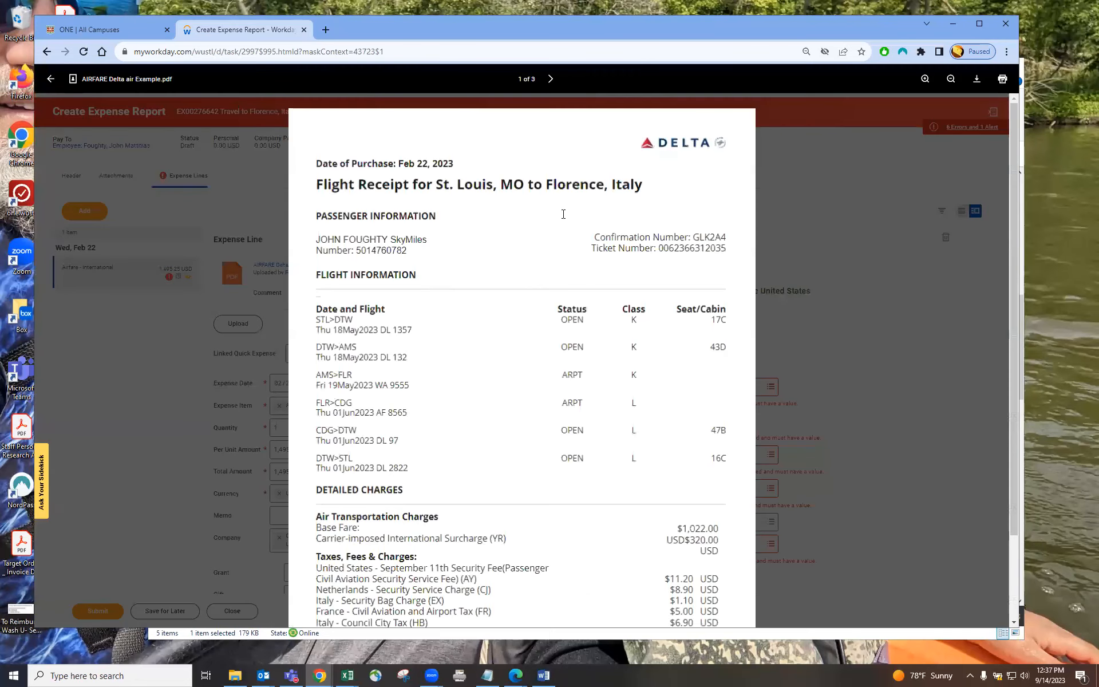
pyautogui.scroll(-2, 611, 374)
pyautogui.scroll(2, 612, 375)
pyautogui.click(550, 78)
pyautogui.click(550, 78)
pyautogui.click(502, 79)
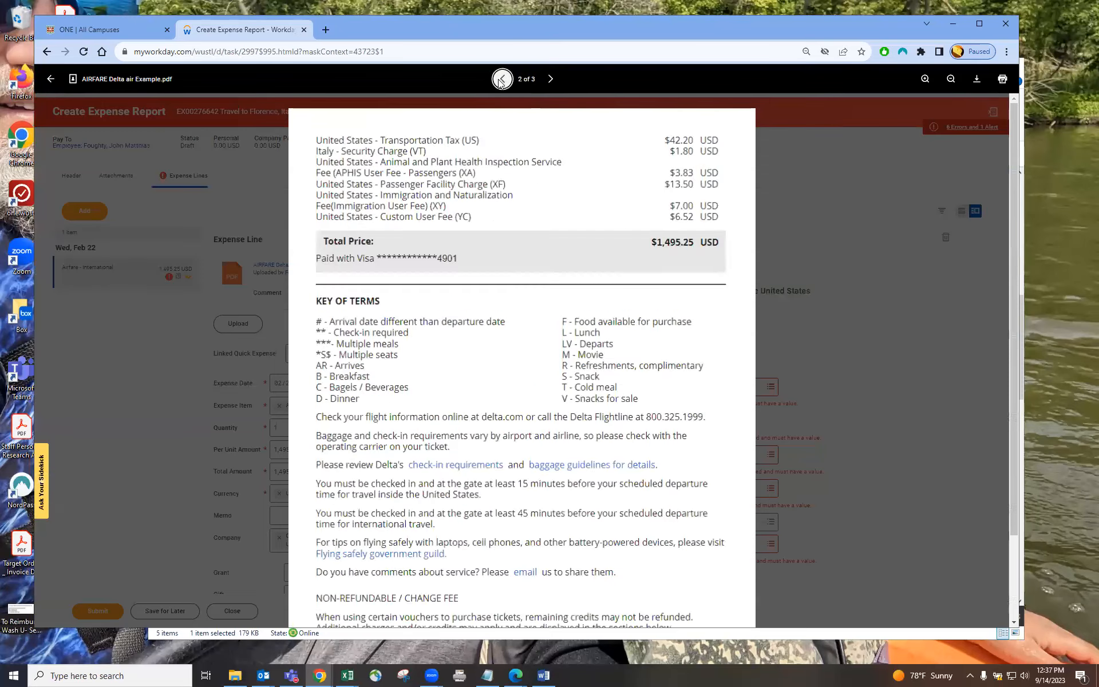
pyautogui.click(502, 79)
pyautogui.click(855, 358)
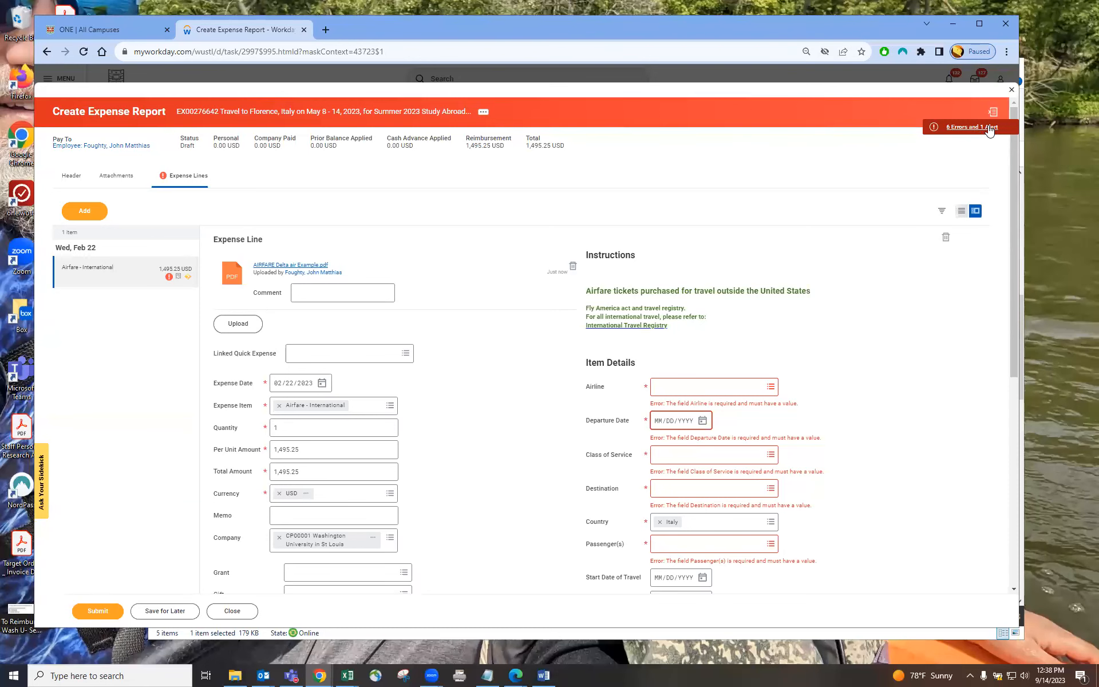
# Step: Open and review the report's errors and alerts list, then close it
pyautogui.click(989, 128)
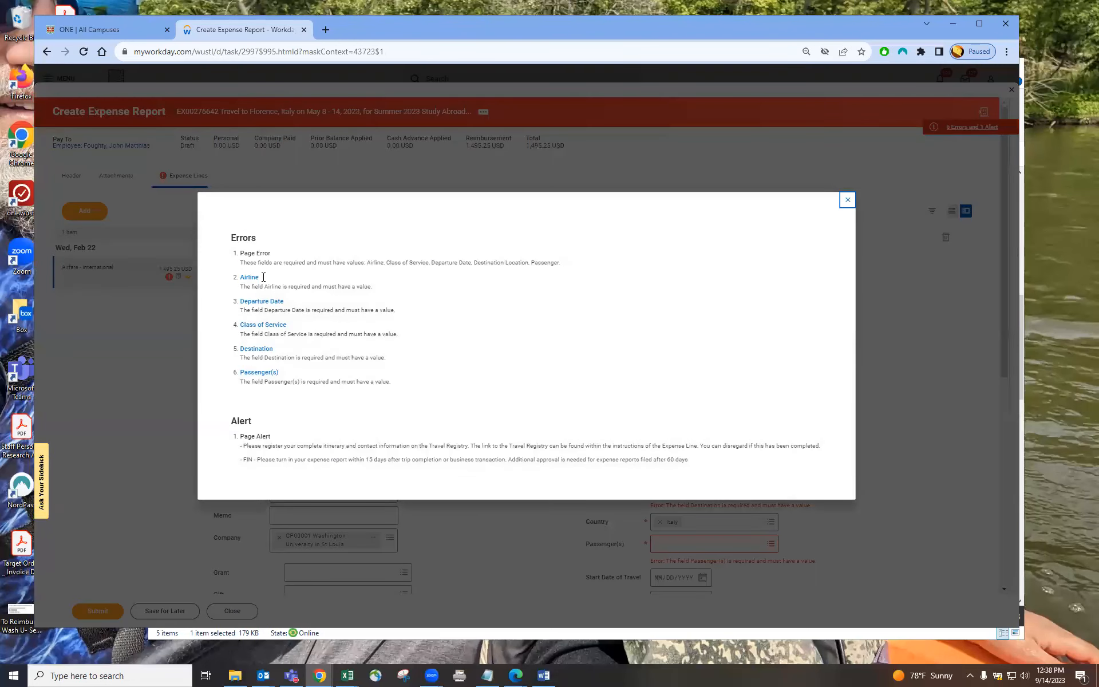
pyautogui.moveTo(229, 237); pyautogui.dragTo(428, 397)
pyautogui.click(428, 397)
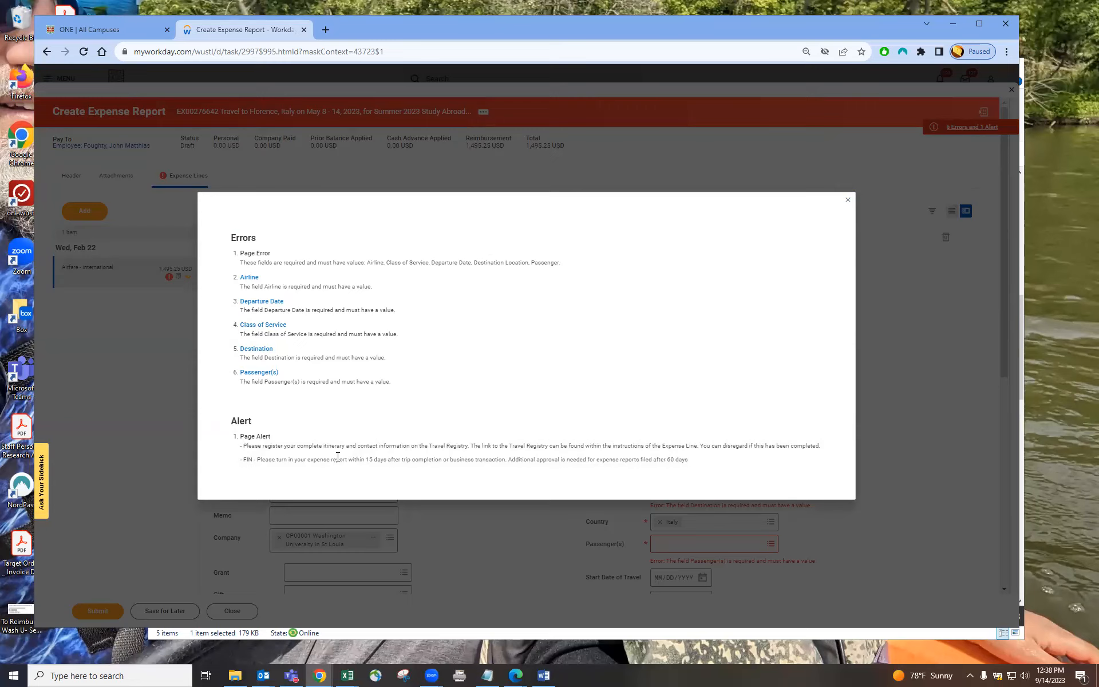
pyautogui.moveTo(275, 459); pyautogui.dragTo(411, 459)
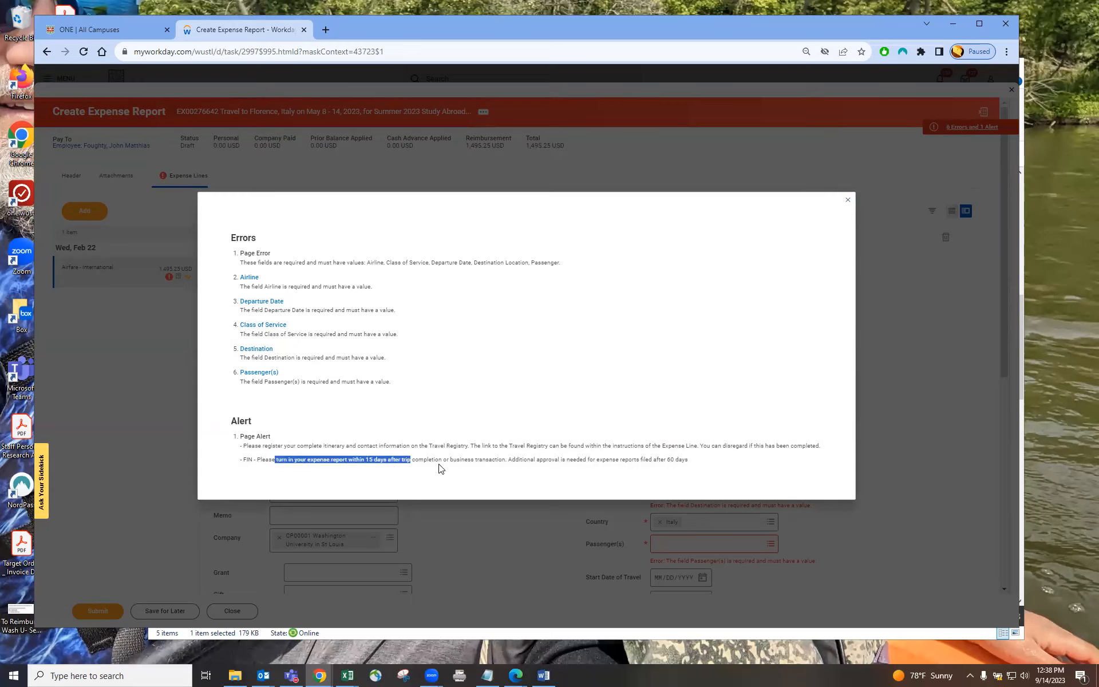
pyautogui.click(848, 204)
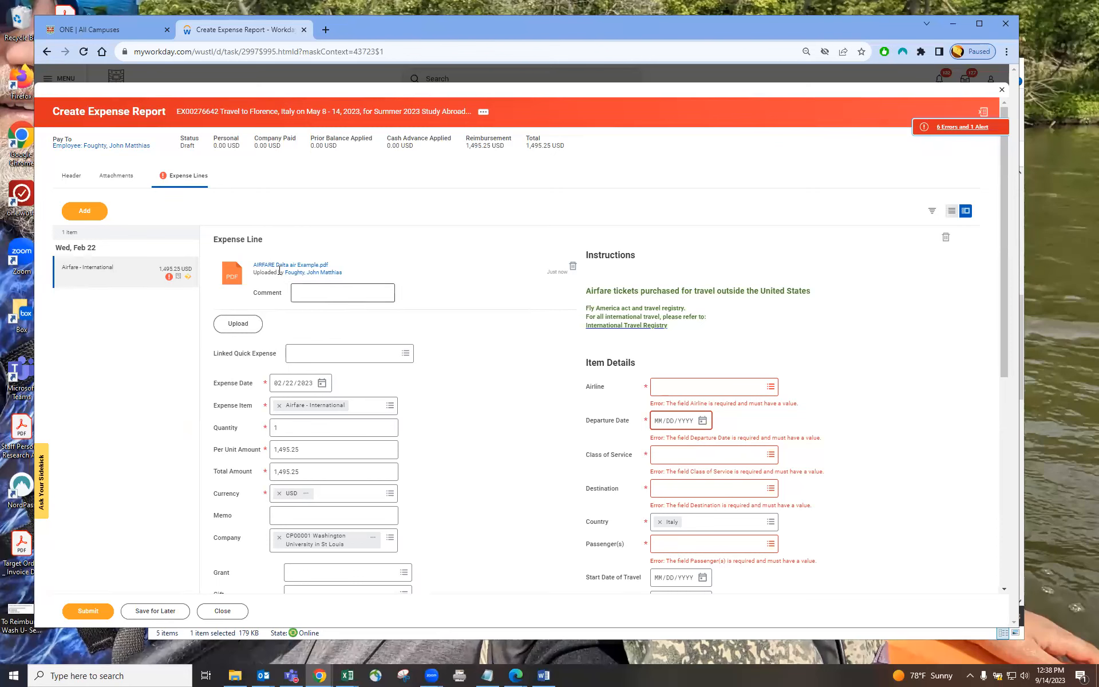
pyautogui.click(696, 390)
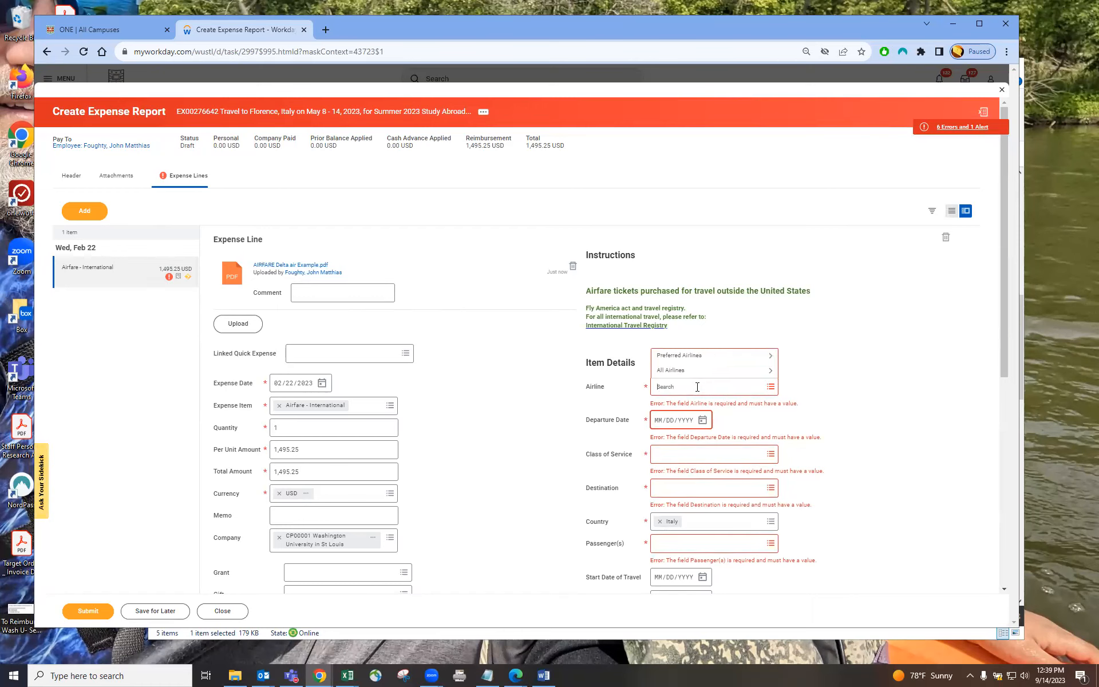
pyautogui.click(760, 375)
pyautogui.scroll(-3, 716, 286)
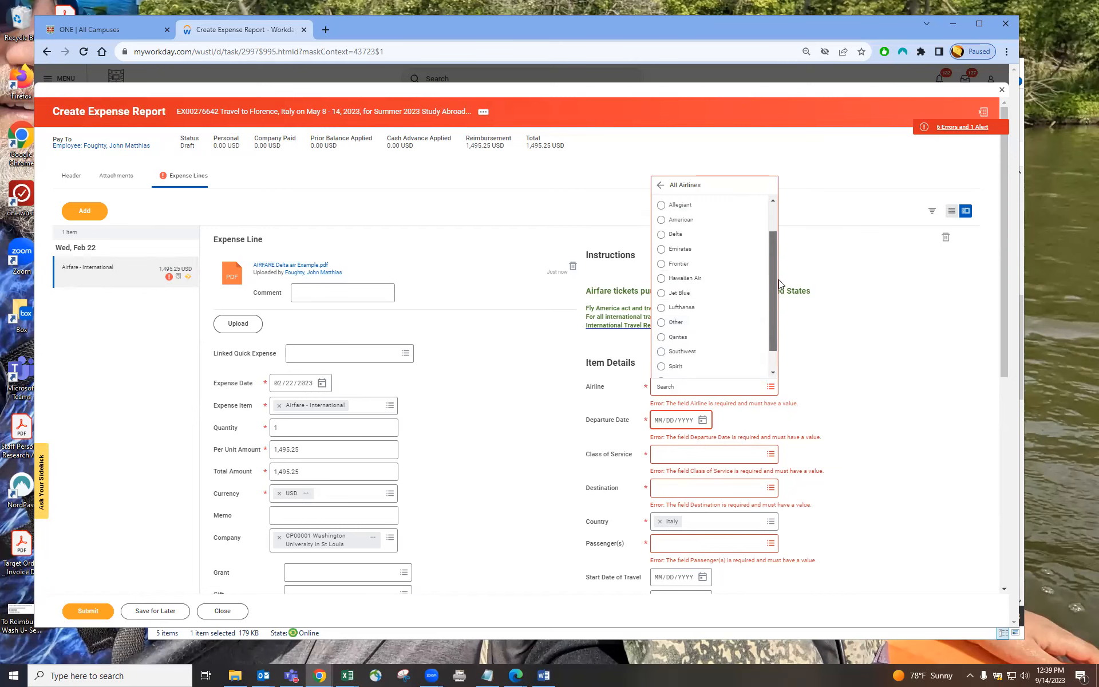
pyautogui.click(851, 360)
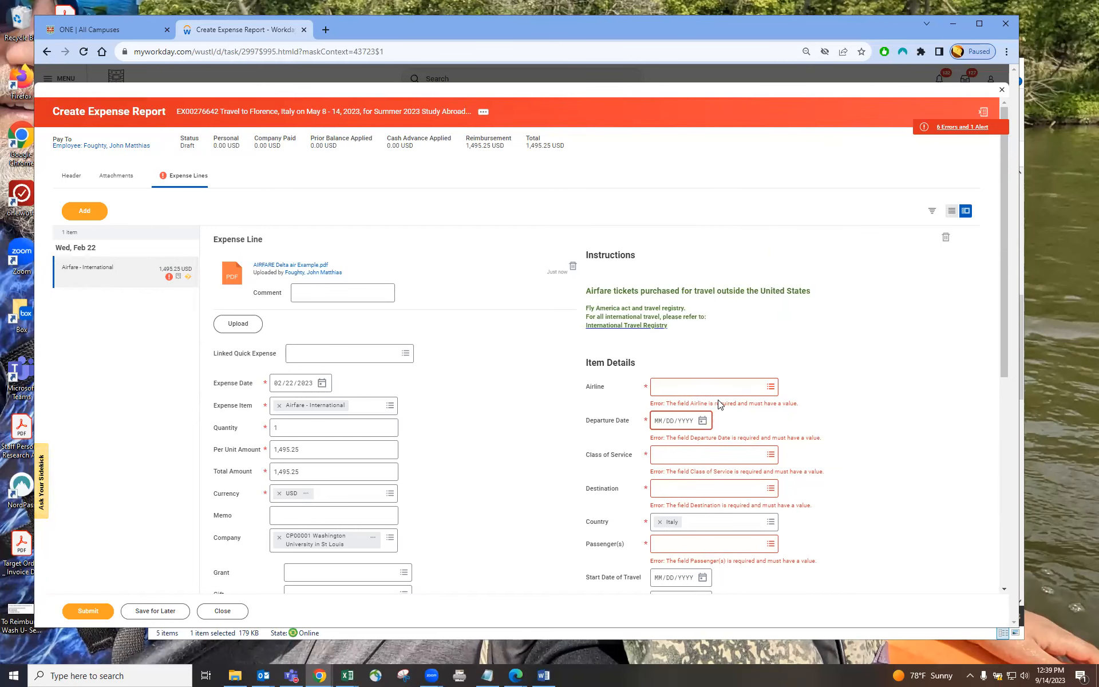
# Step: Set the airline to Delta from the preferred airlines
pyautogui.click(722, 387)
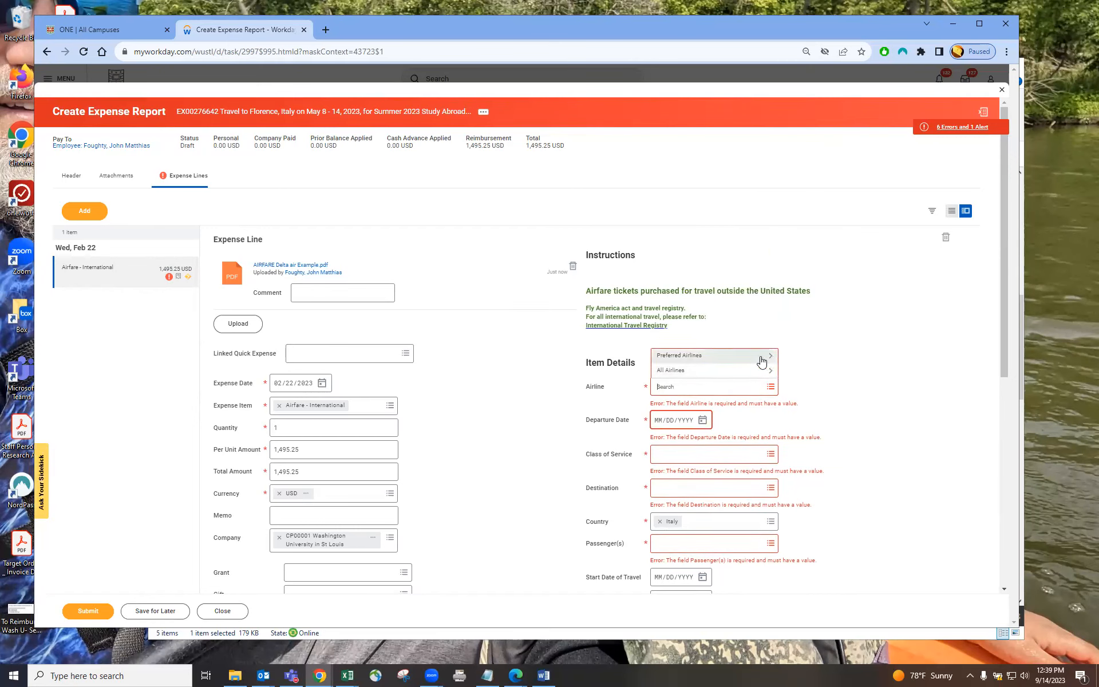
pyautogui.click(681, 357)
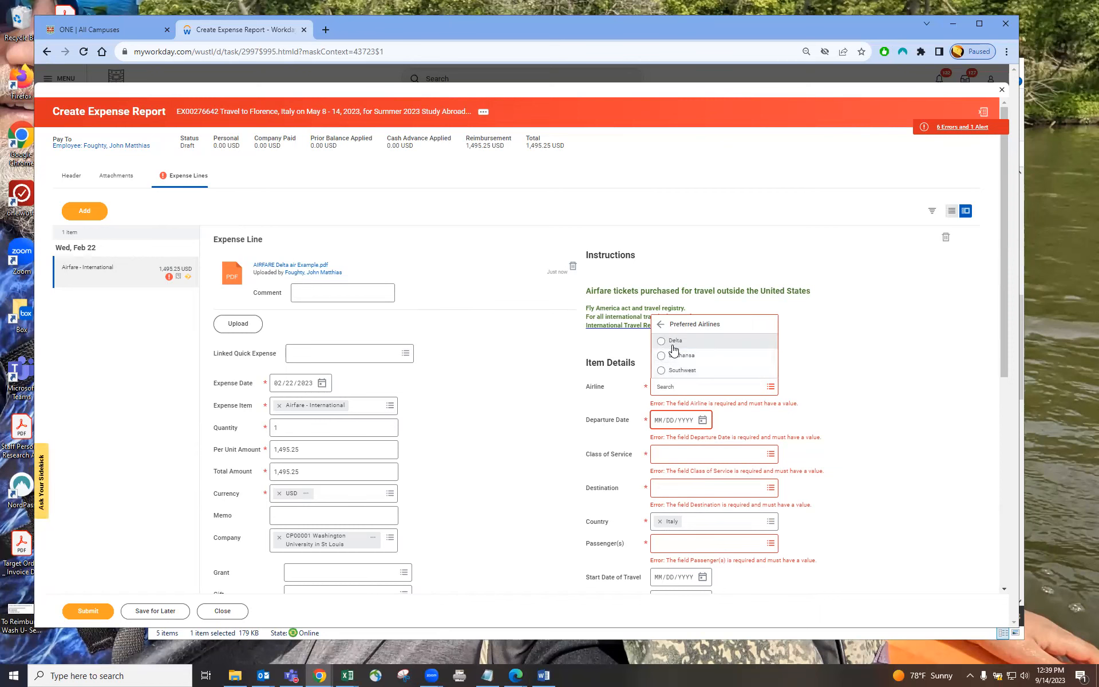
pyautogui.click(666, 342)
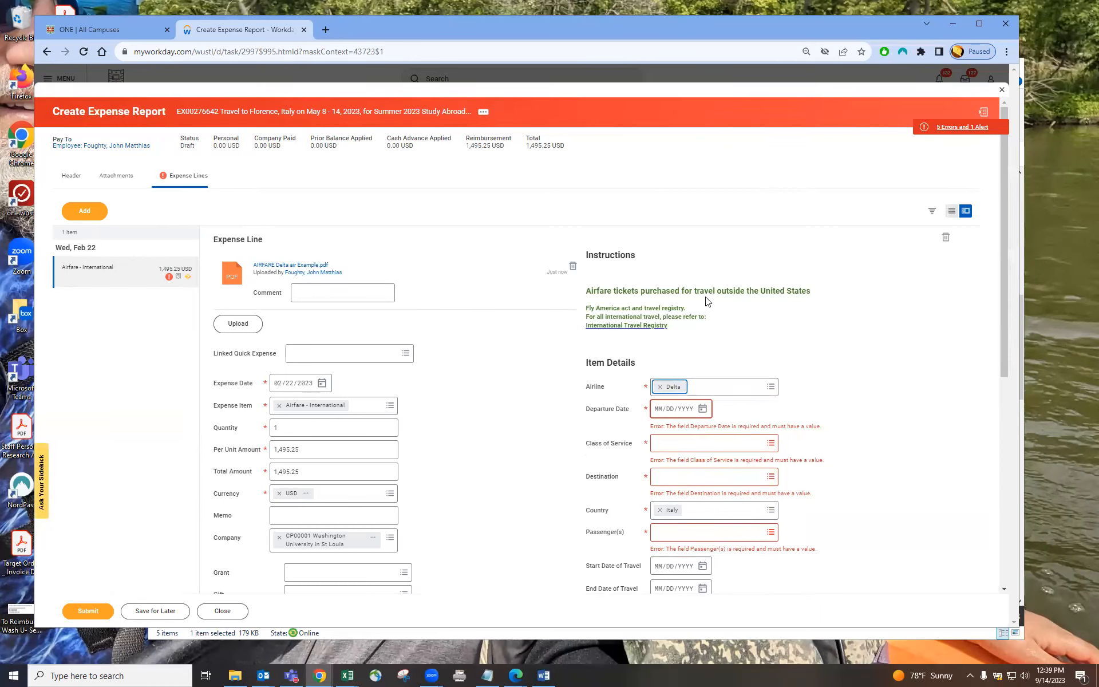
# Step: Check the flight date on the airfare receipt and set the departure date to 05/18/2023
pyautogui.click(1021, 165)
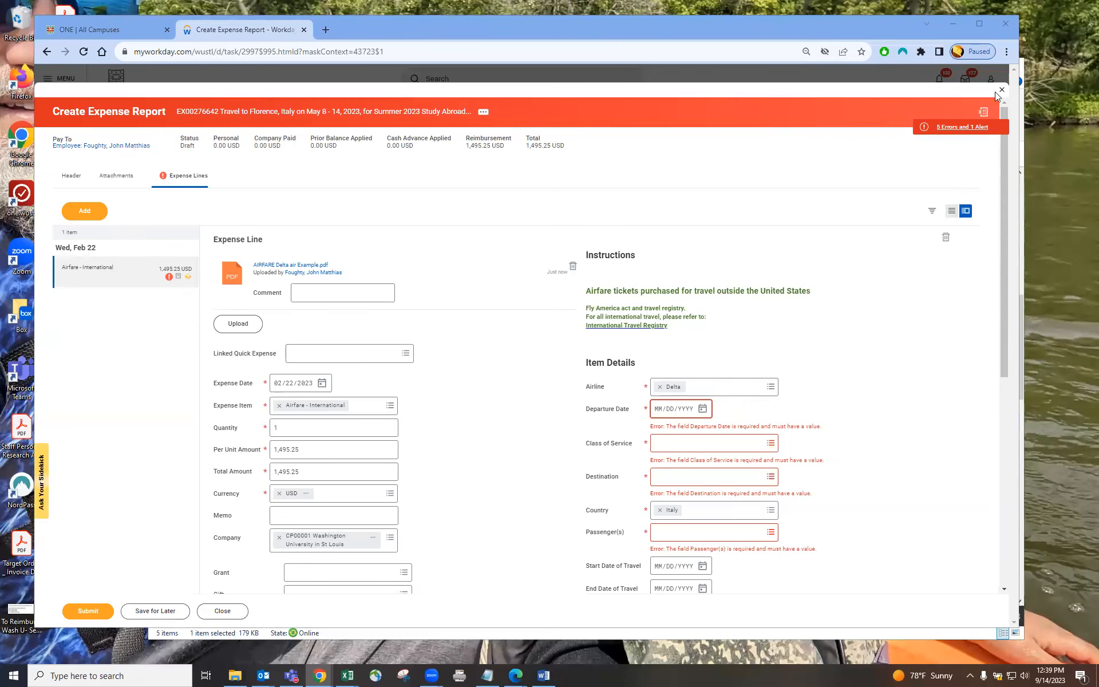
pyautogui.click(298, 265)
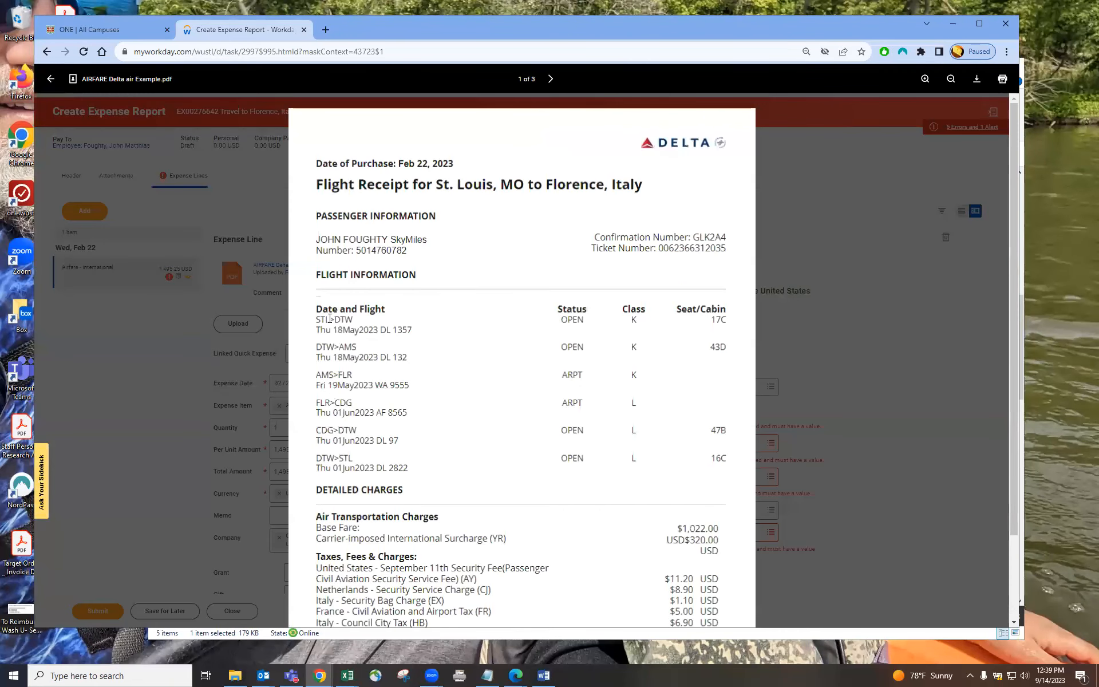
pyautogui.click(836, 381)
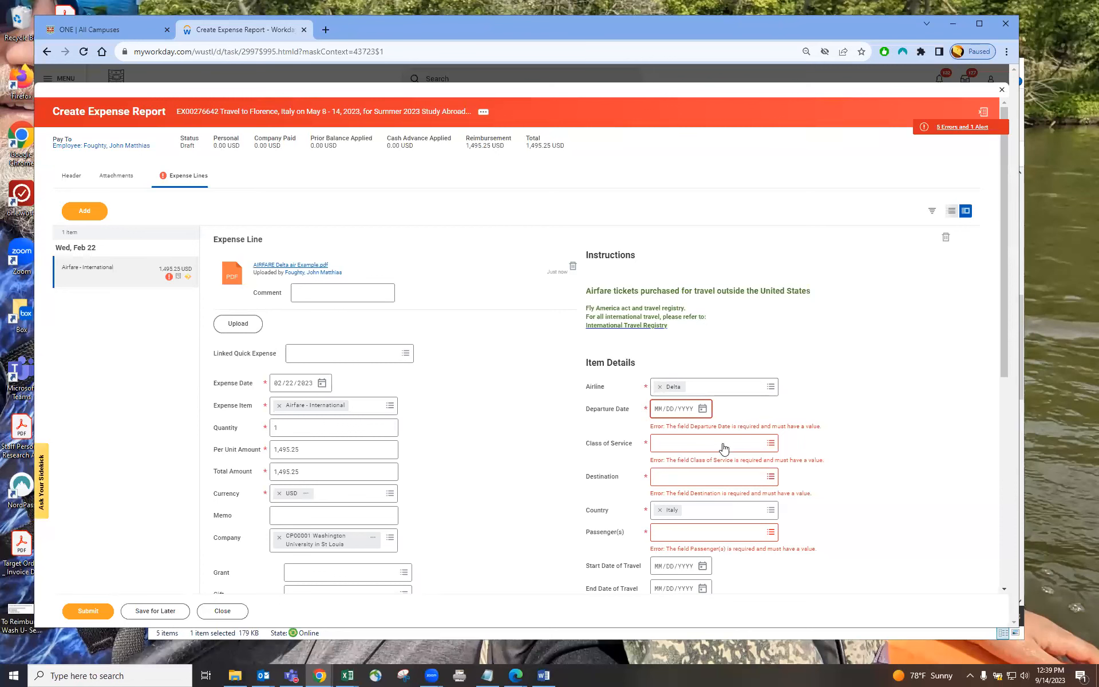
pyautogui.click(660, 414)
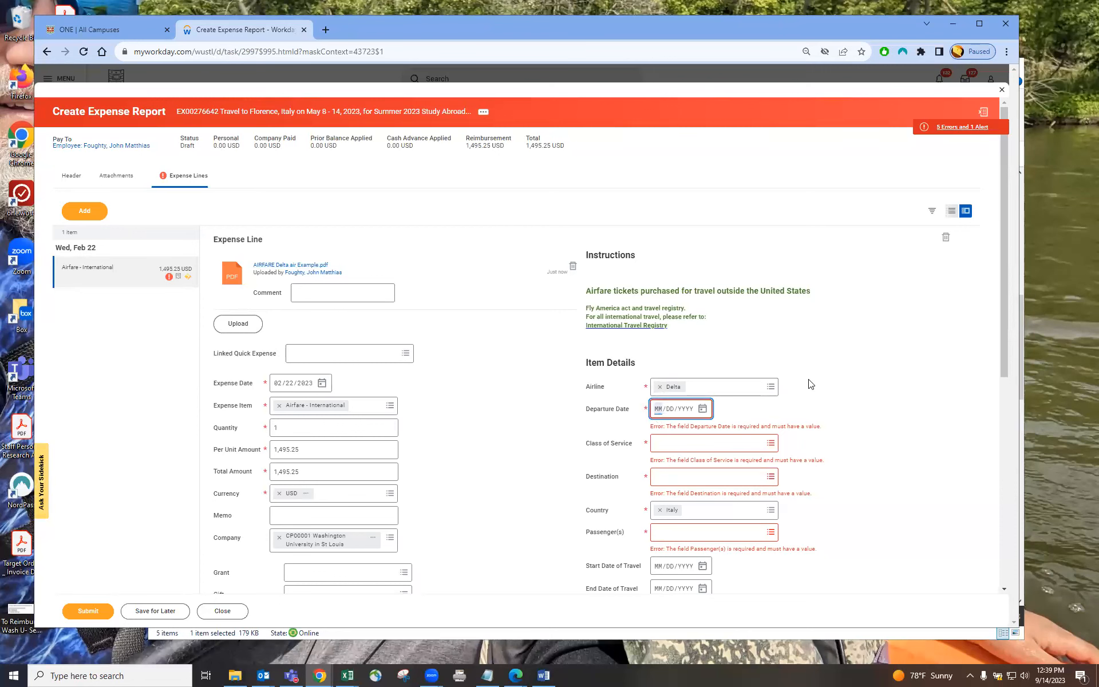
pyautogui.write('05/18/2023')
pyautogui.press('Tab')
# Step: Open the airfare receipt again and review its pages, flight classes and passenger information
pyautogui.click(298, 265)
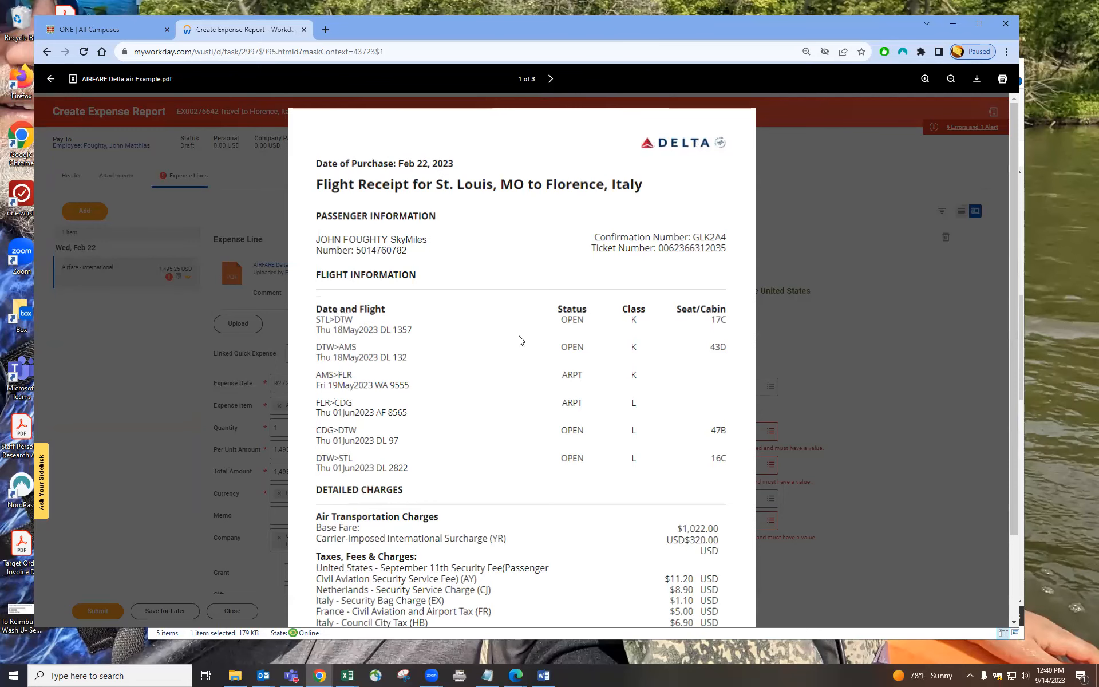
pyautogui.scroll(-2, 684, 530)
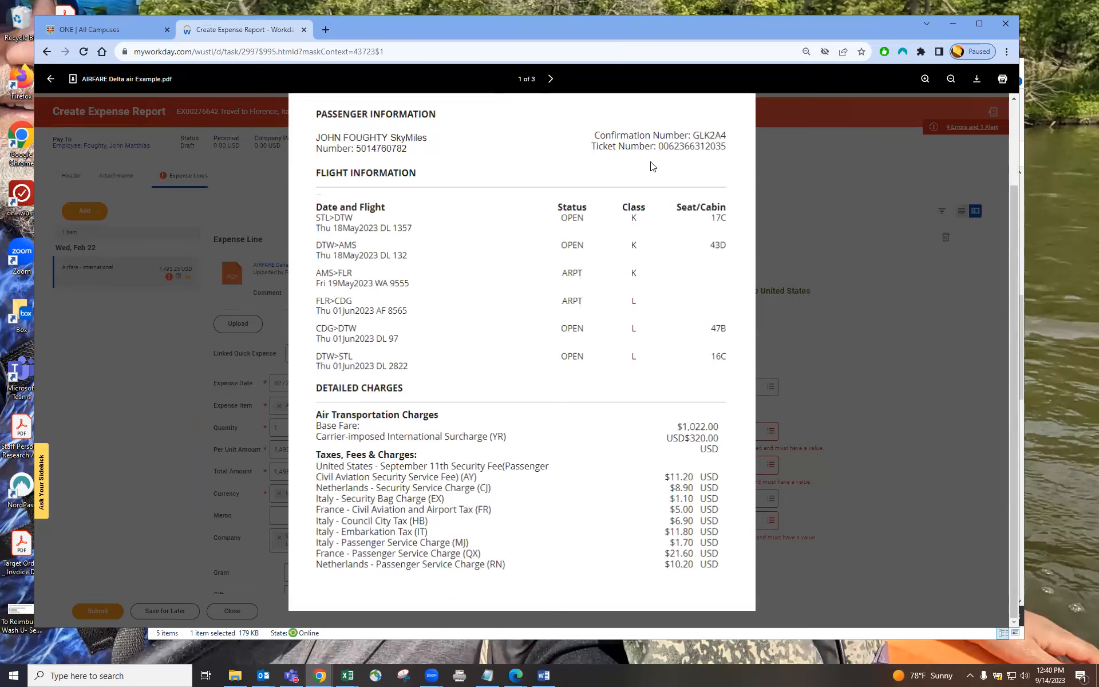
pyautogui.click(550, 78)
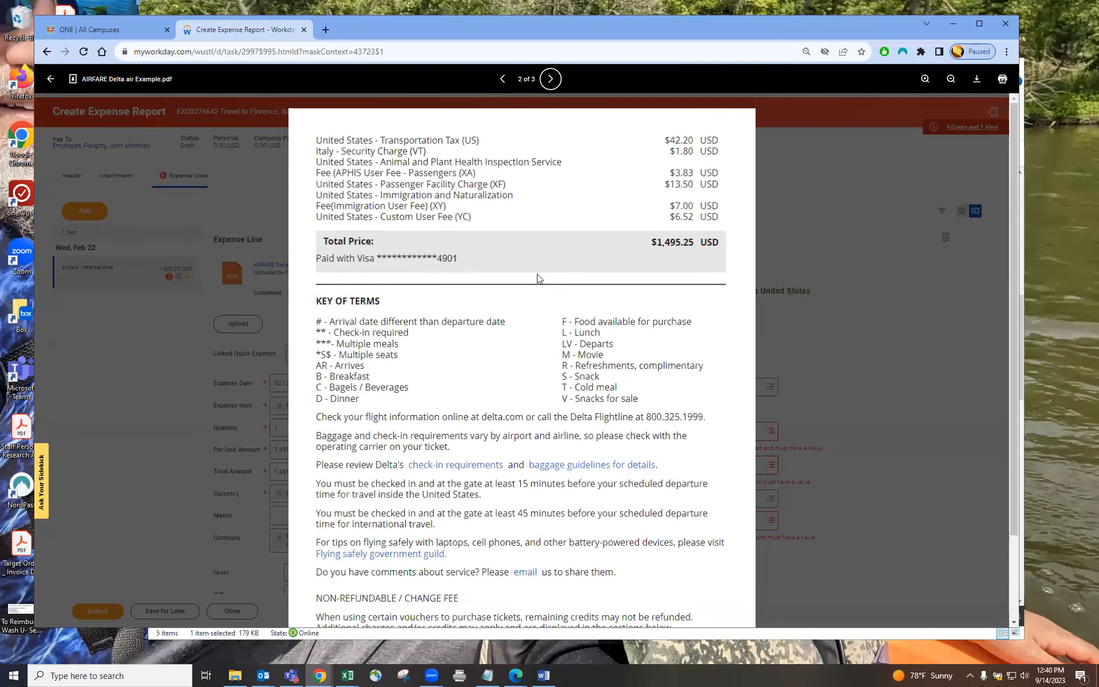
pyautogui.click(502, 78)
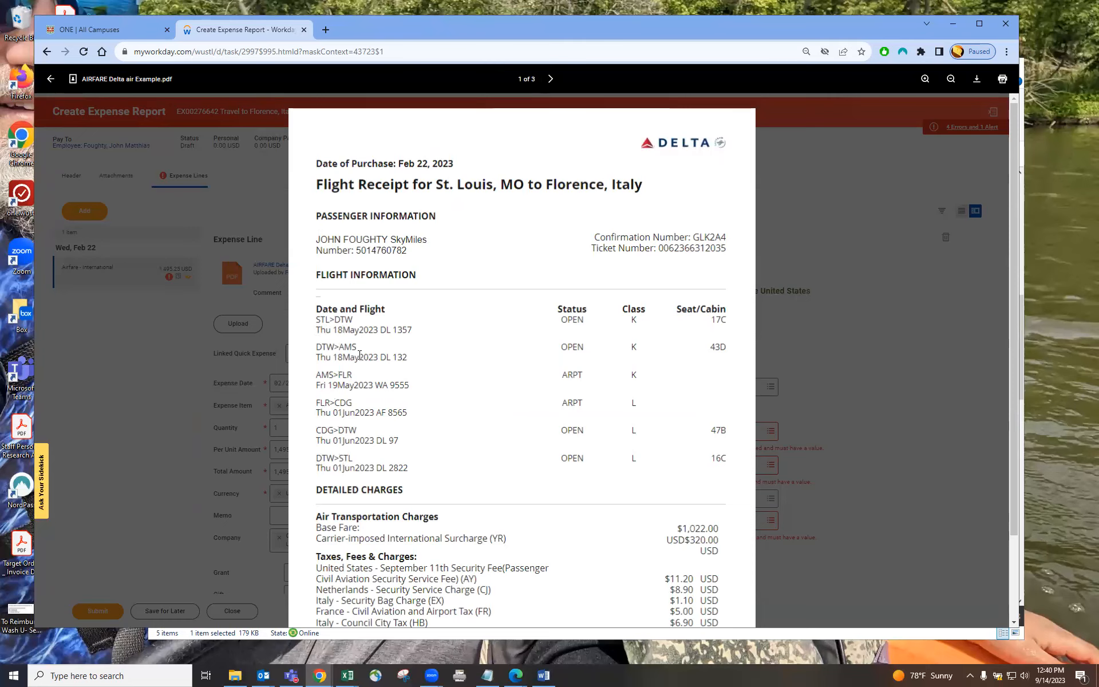
pyautogui.moveTo(319, 234); pyautogui.dragTo(382, 235)
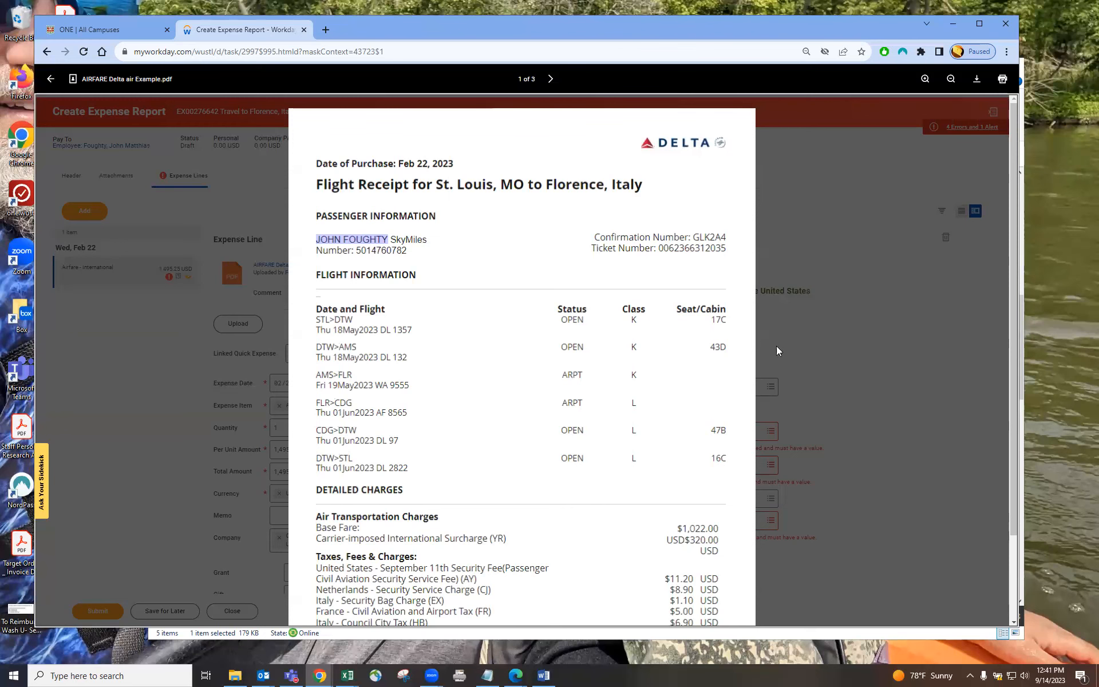
pyautogui.click(862, 328)
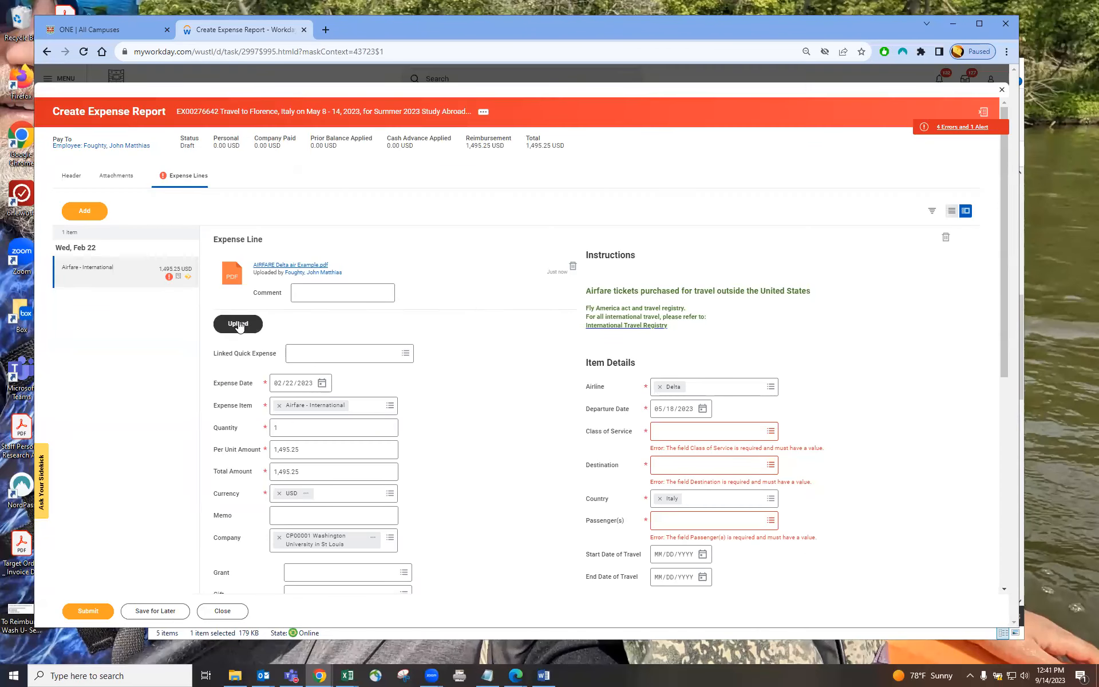
# Step: Attach the AIRFARE Delta Class List image from the Sample receipts folder to the airfare expense line
pyautogui.click(1024, 392)
pyautogui.moveTo(759, 77); pyautogui.dragTo(822, 76)
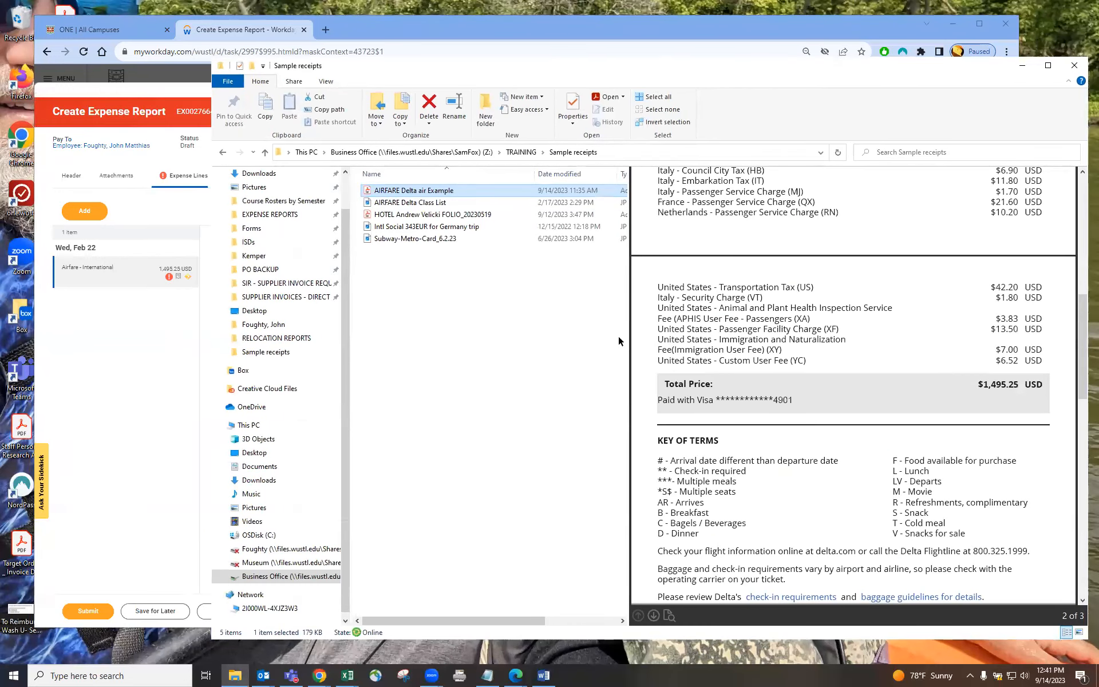
pyautogui.click(417, 204)
pyautogui.moveTo(517, 68); pyautogui.dragTo(503, 54)
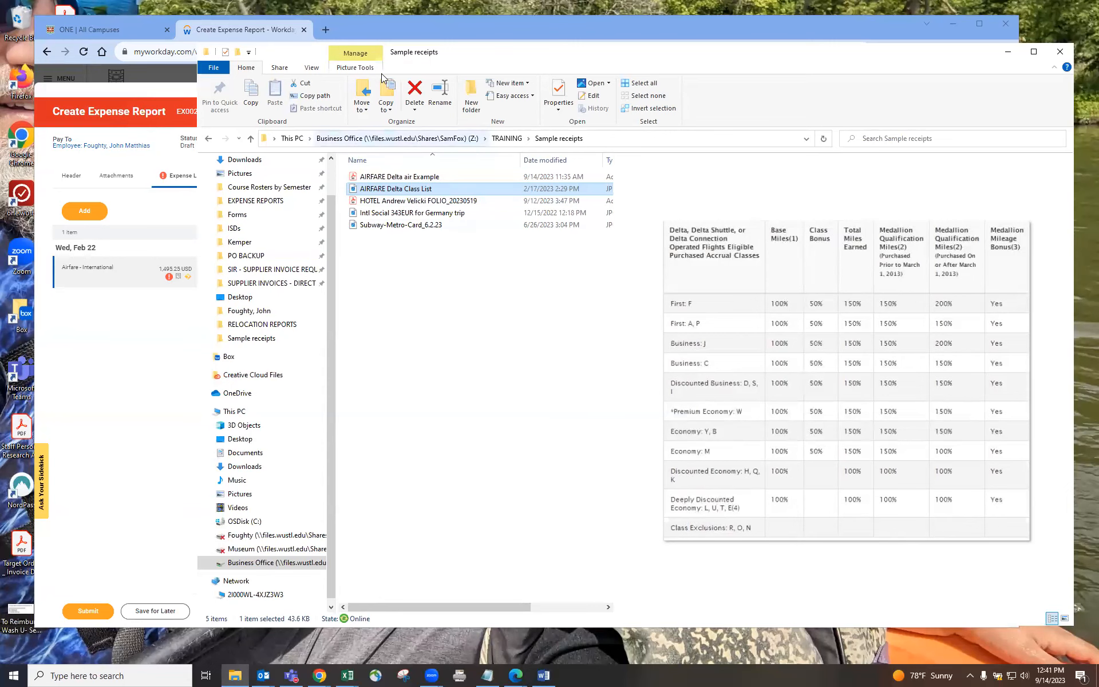
pyautogui.moveTo(462, 51); pyautogui.dragTo(751, 47)
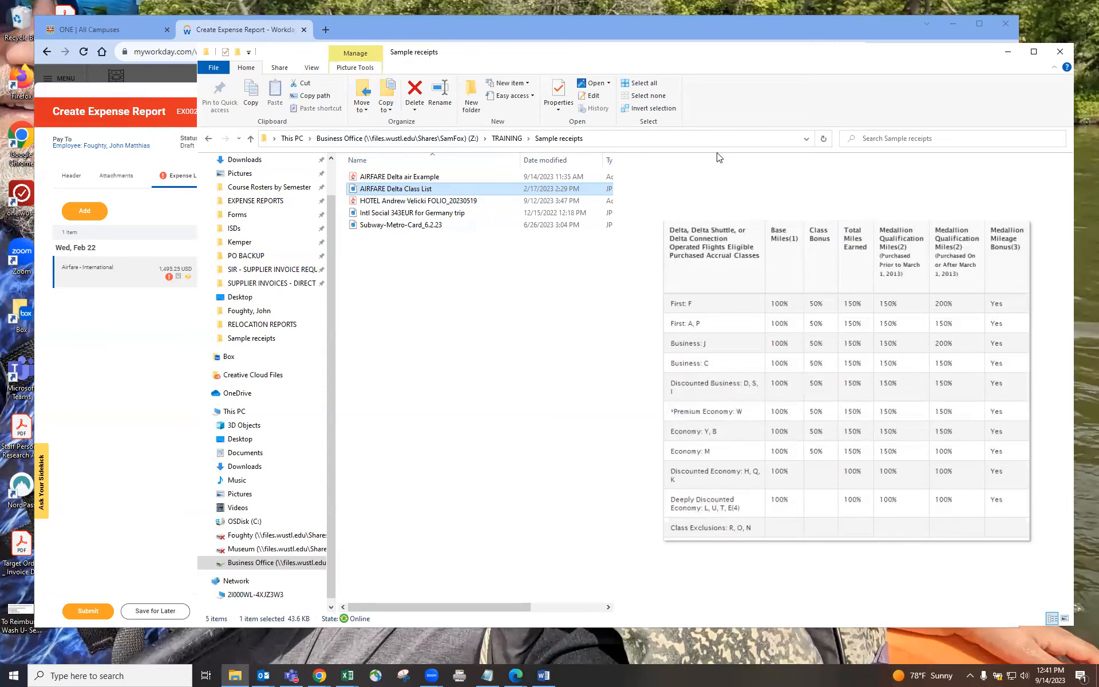
pyautogui.moveTo(688, 184); pyautogui.dragTo(403, 259)
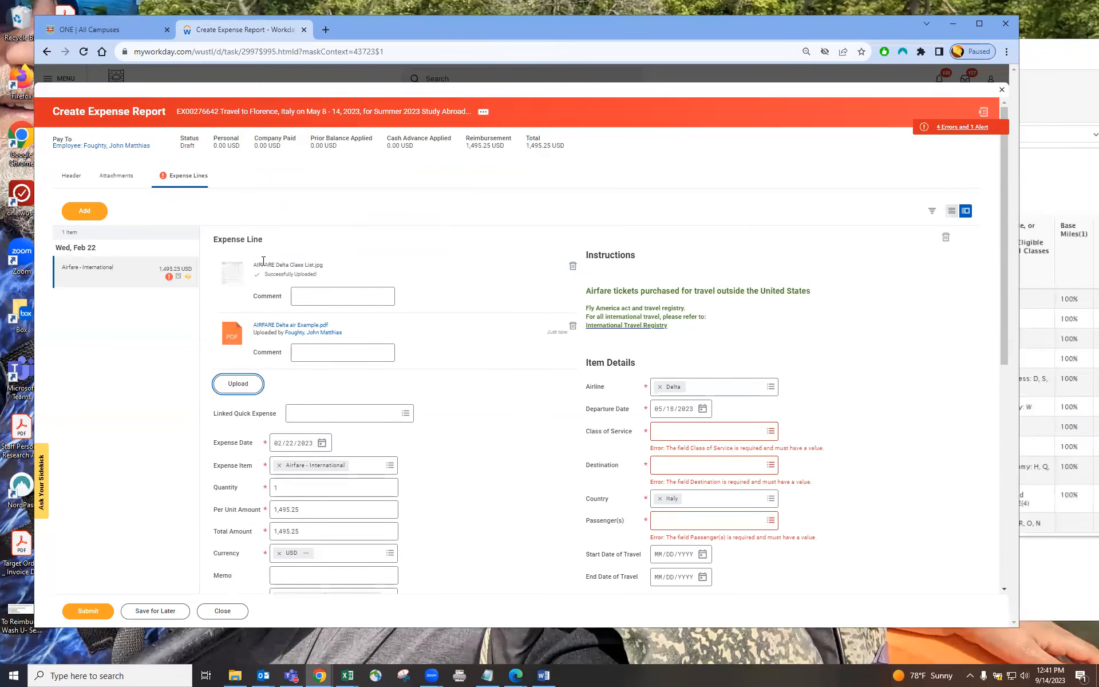
# Step: Compare the receipt's fare class with the Delta class list and set the class of service to Economy
pyautogui.click(303, 325)
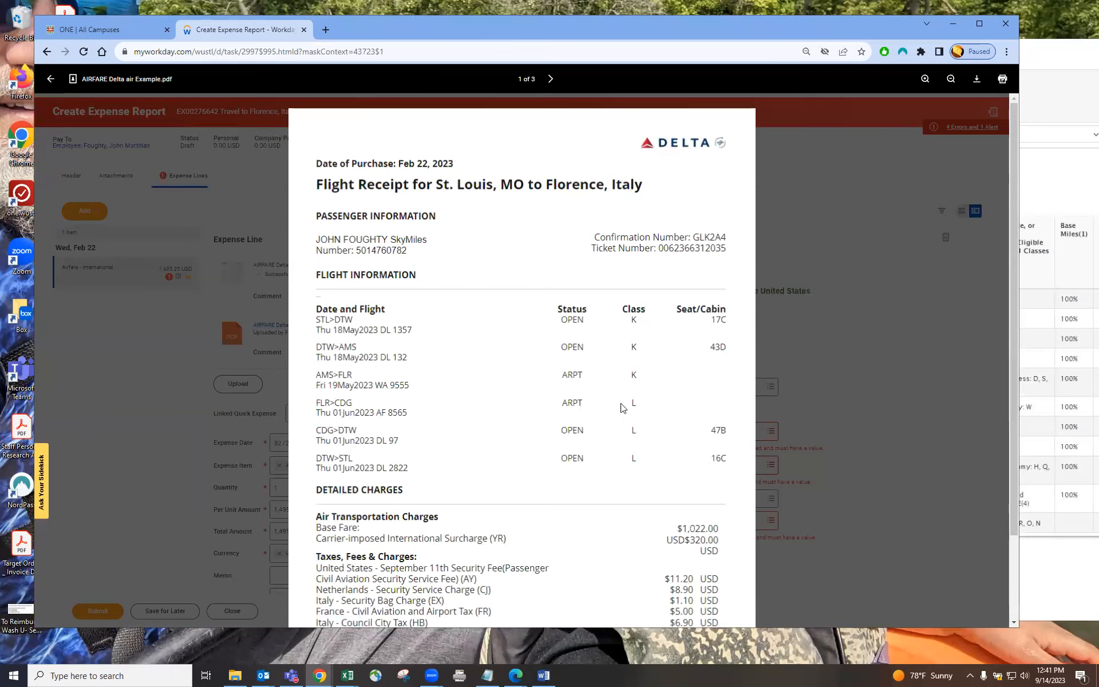
pyautogui.click(237, 360)
pyautogui.click(226, 269)
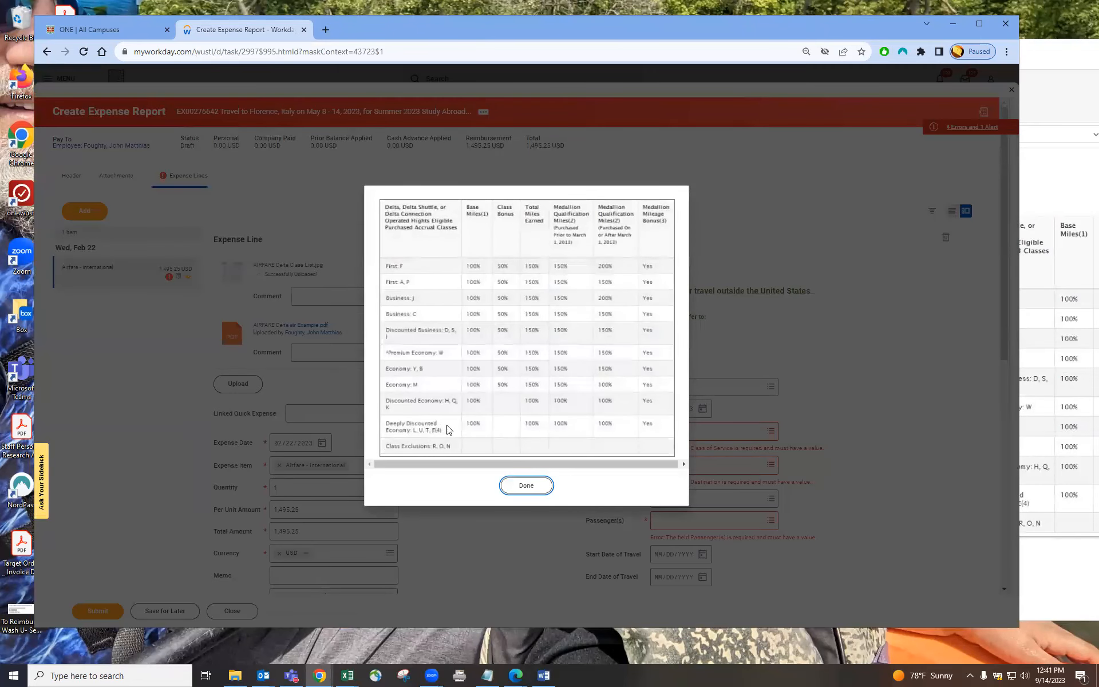
pyautogui.click(787, 220)
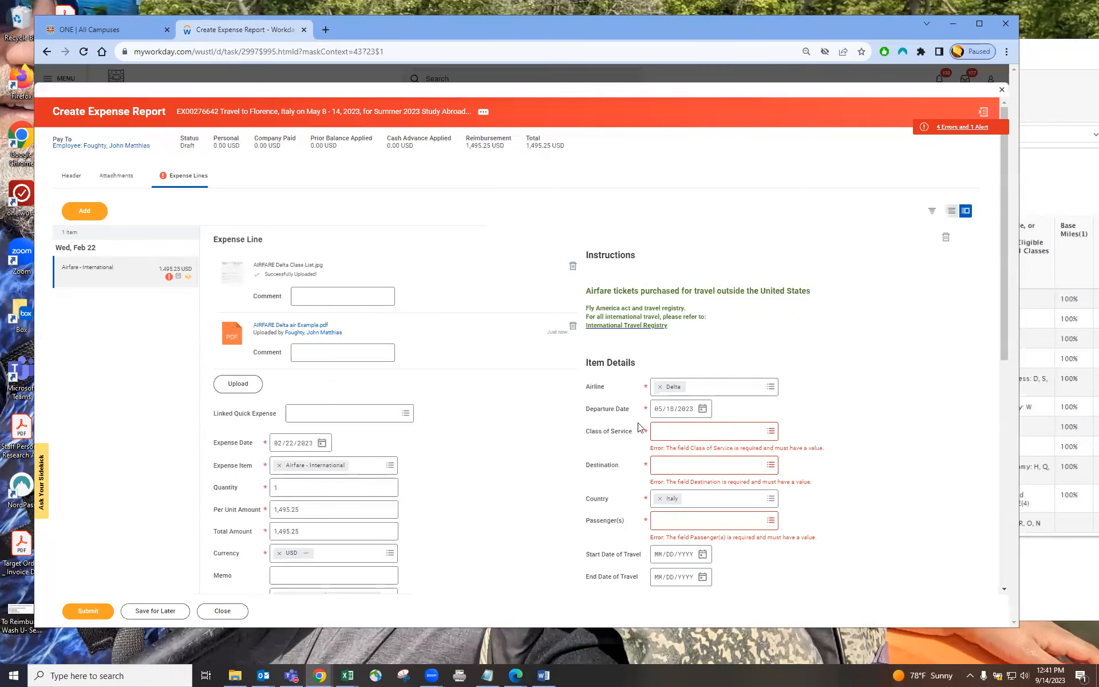
pyautogui.click(688, 436)
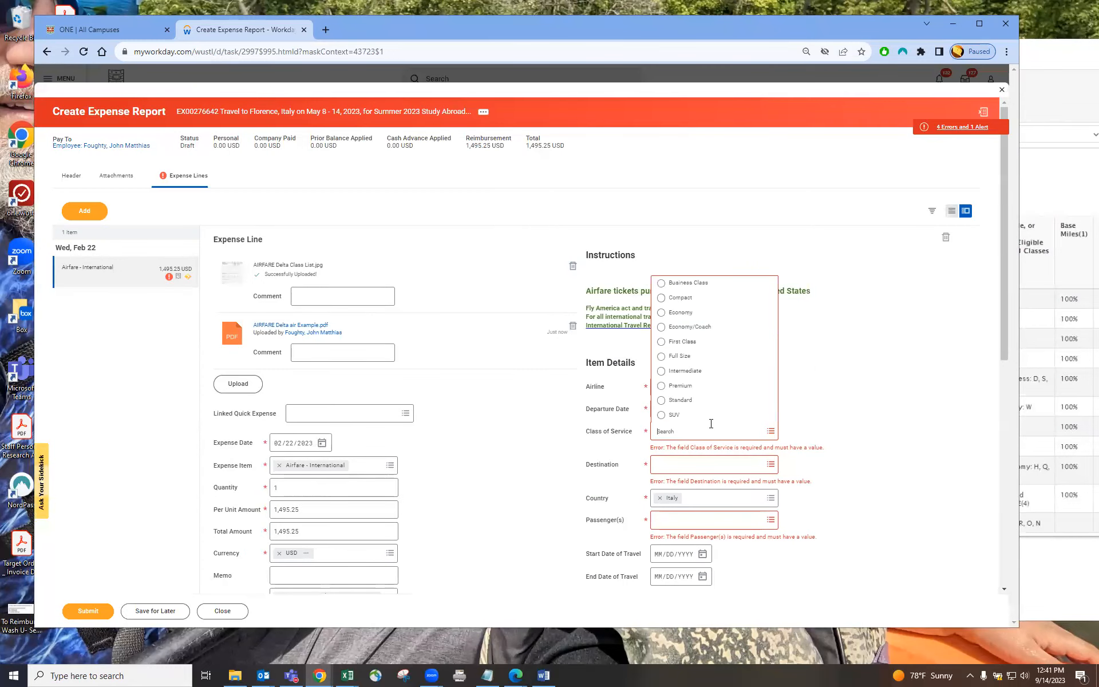
pyautogui.click(686, 313)
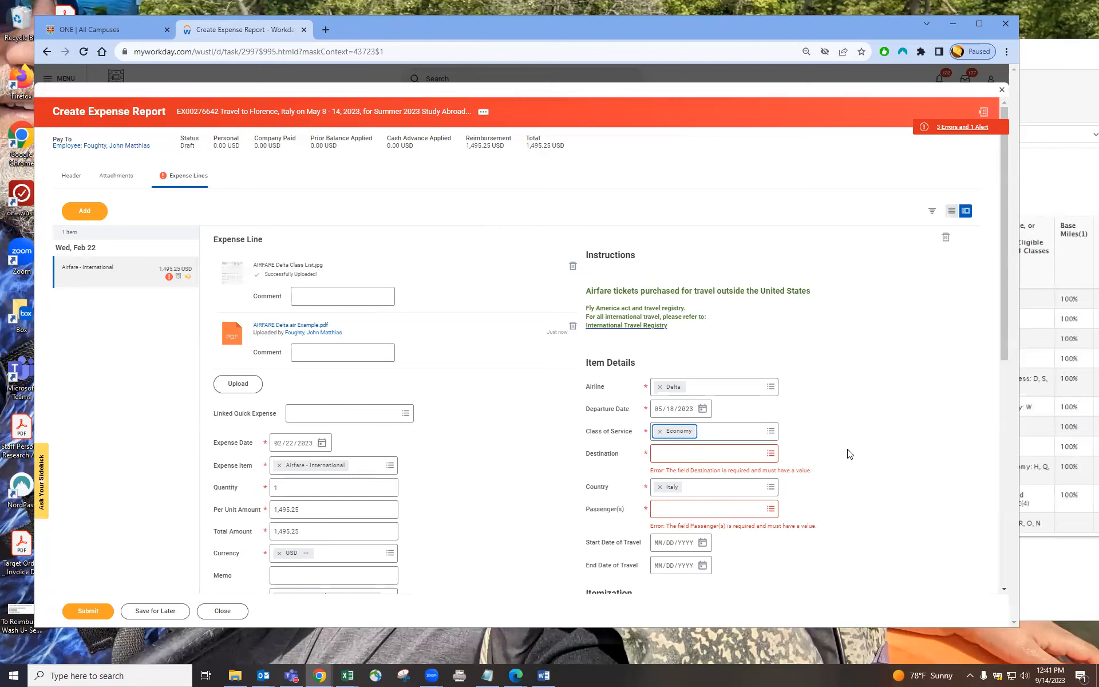
# Step: Search for florence and set the destination to Florence, Italy
pyautogui.click(695, 456)
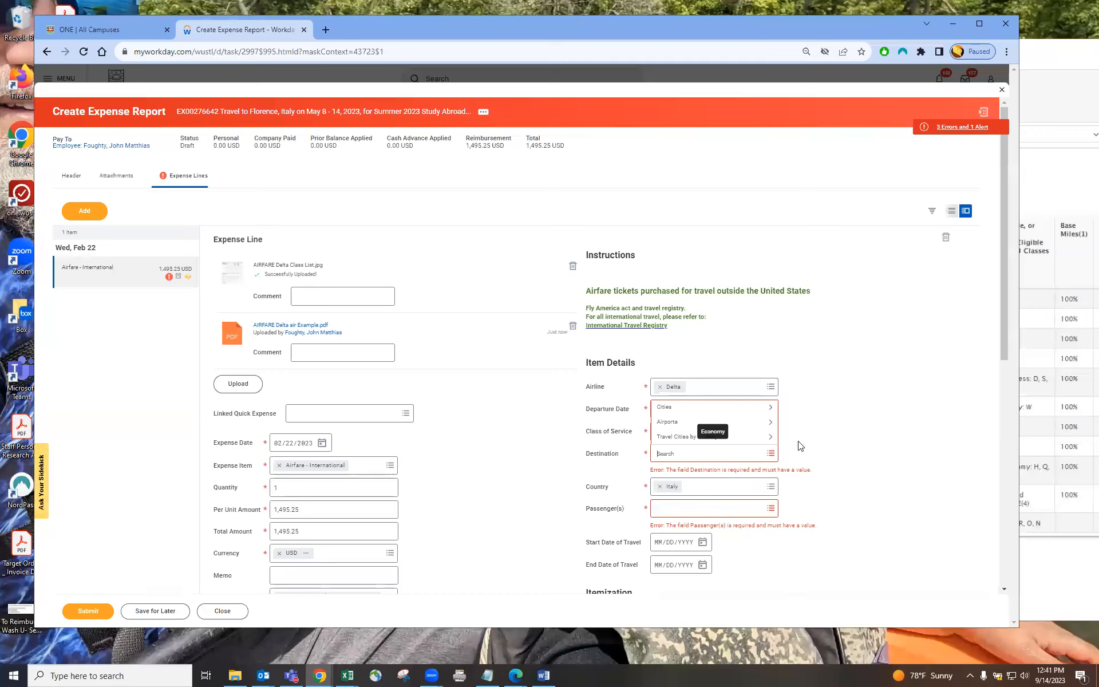
pyautogui.write('florence')
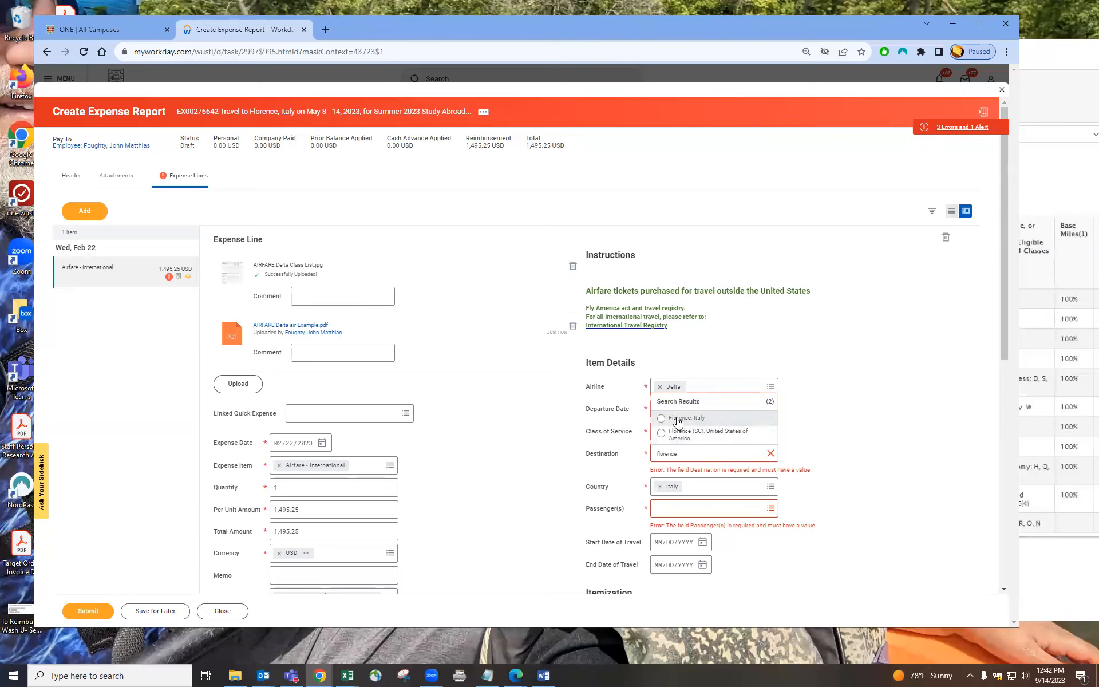
pyautogui.click(678, 420)
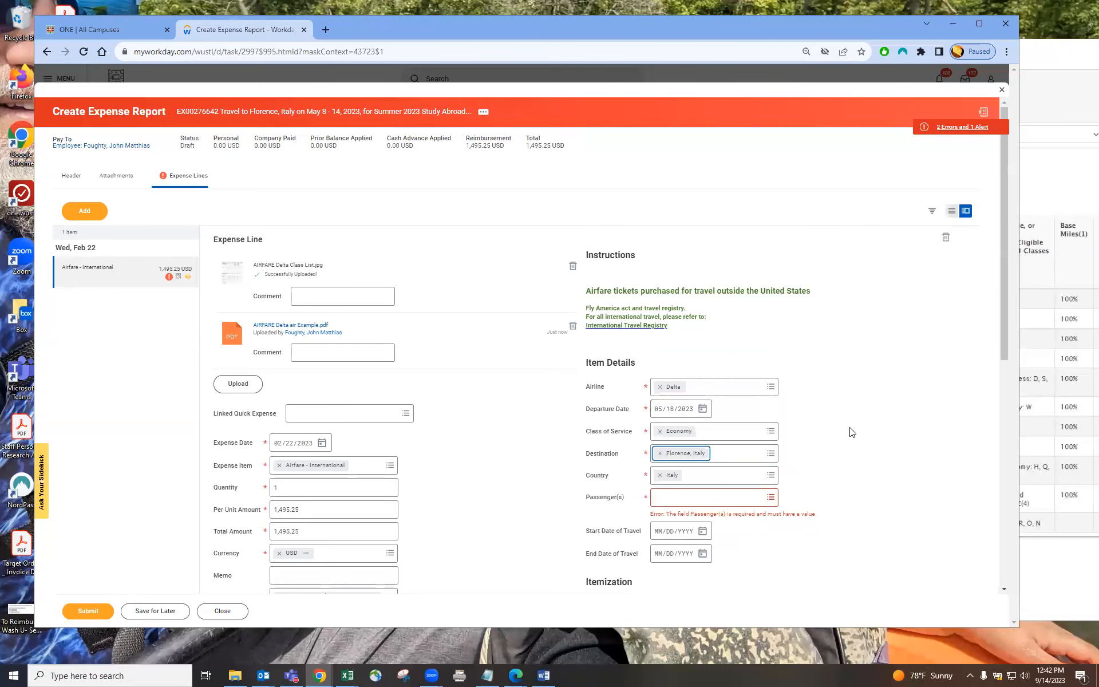
# Step: Search for the employee by first name and add them as the passenger
pyautogui.click(687, 504)
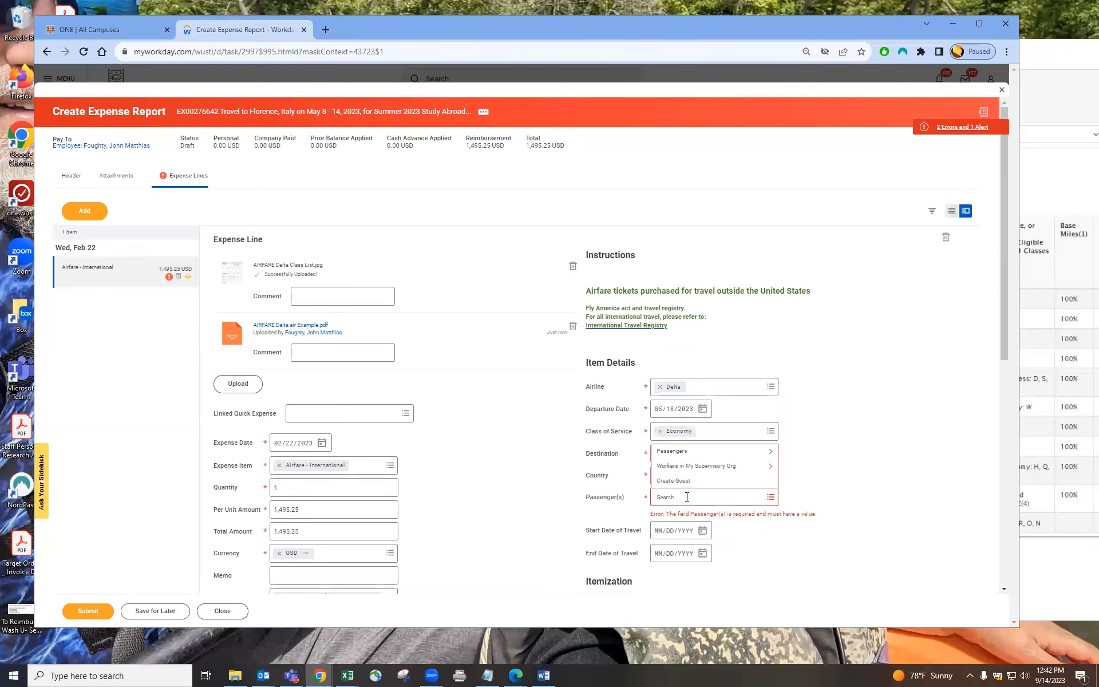
pyautogui.write('john')
pyautogui.press('Return')
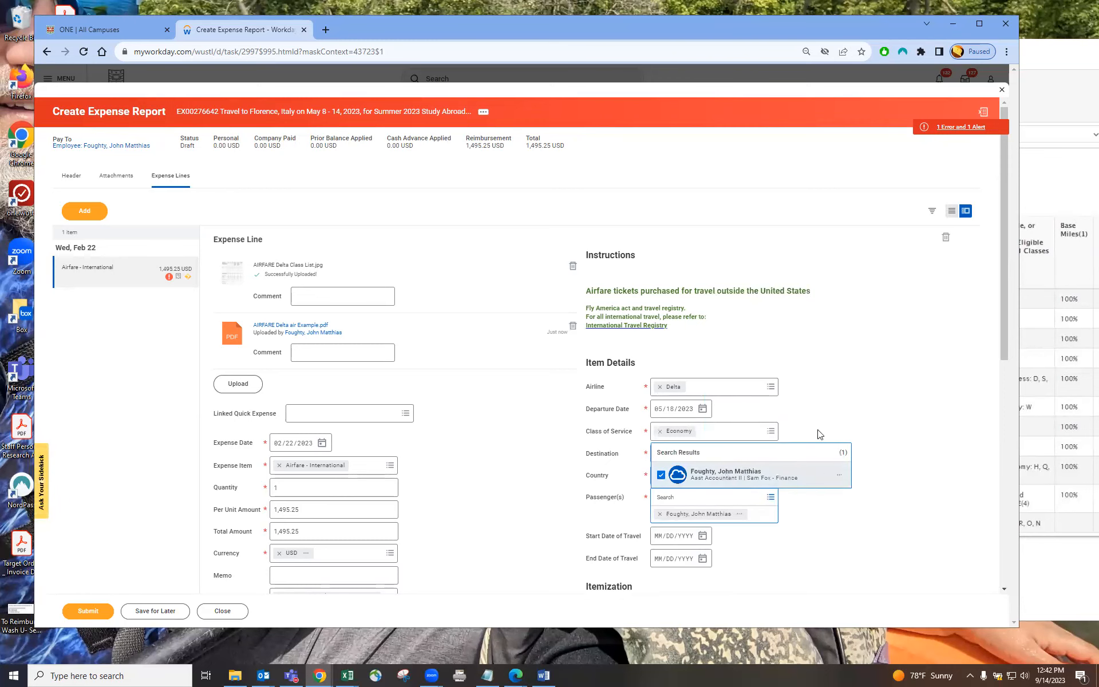
pyautogui.click(822, 406)
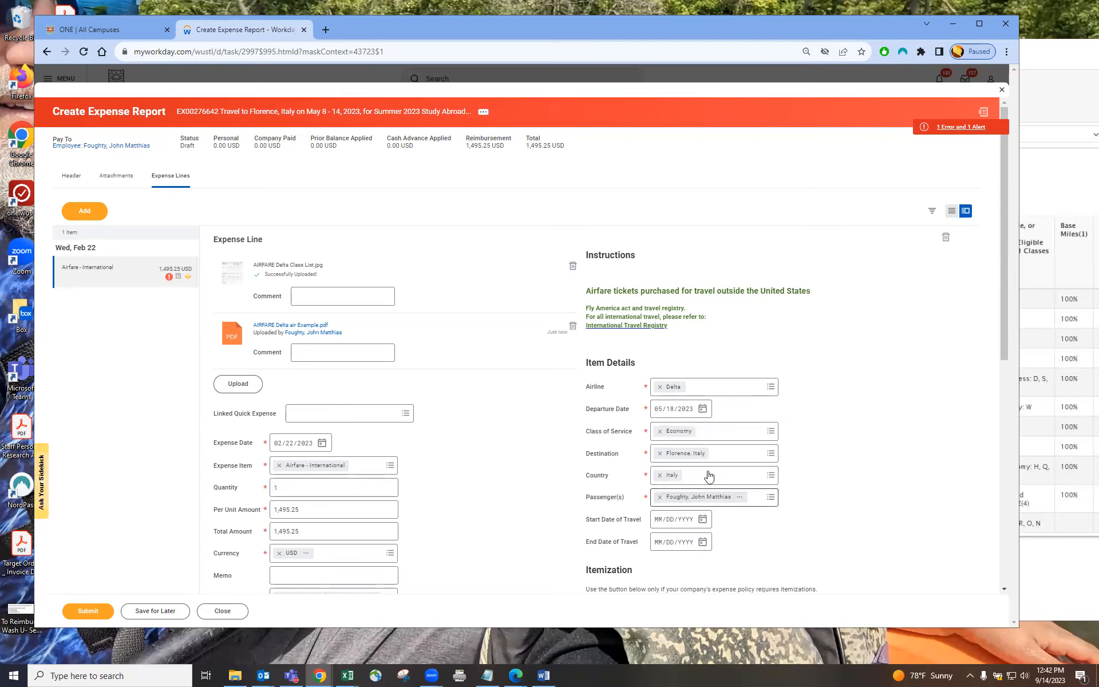
# Step: Review the report's remaining alert, then add a new blank expense line
pyautogui.click(131, 270)
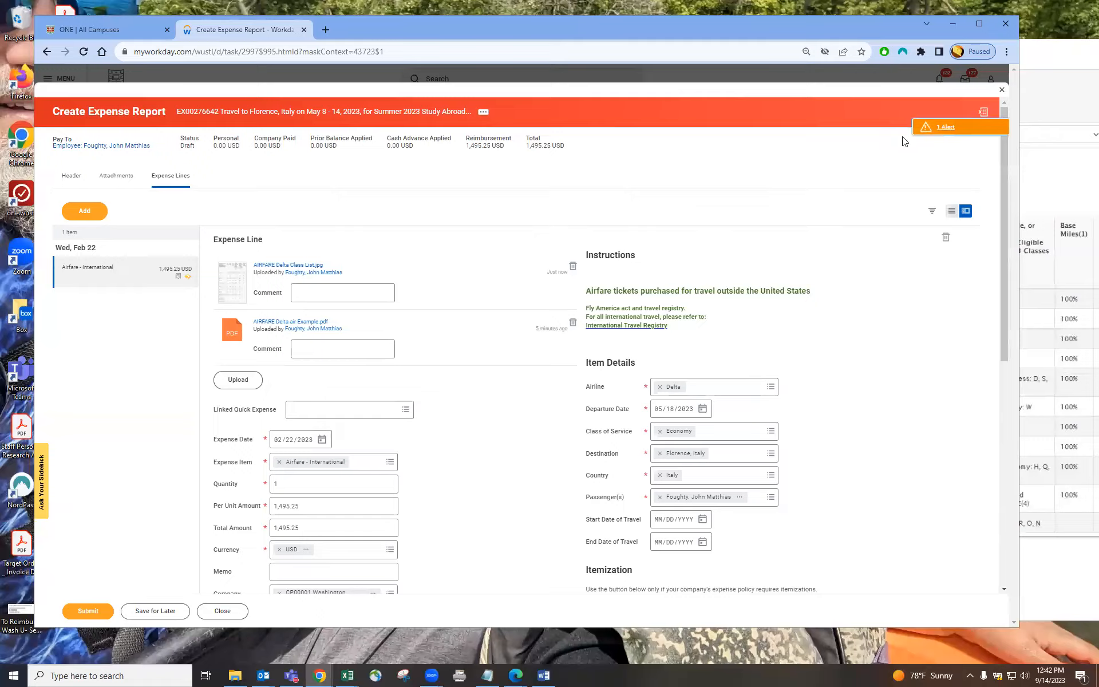
pyautogui.click(927, 128)
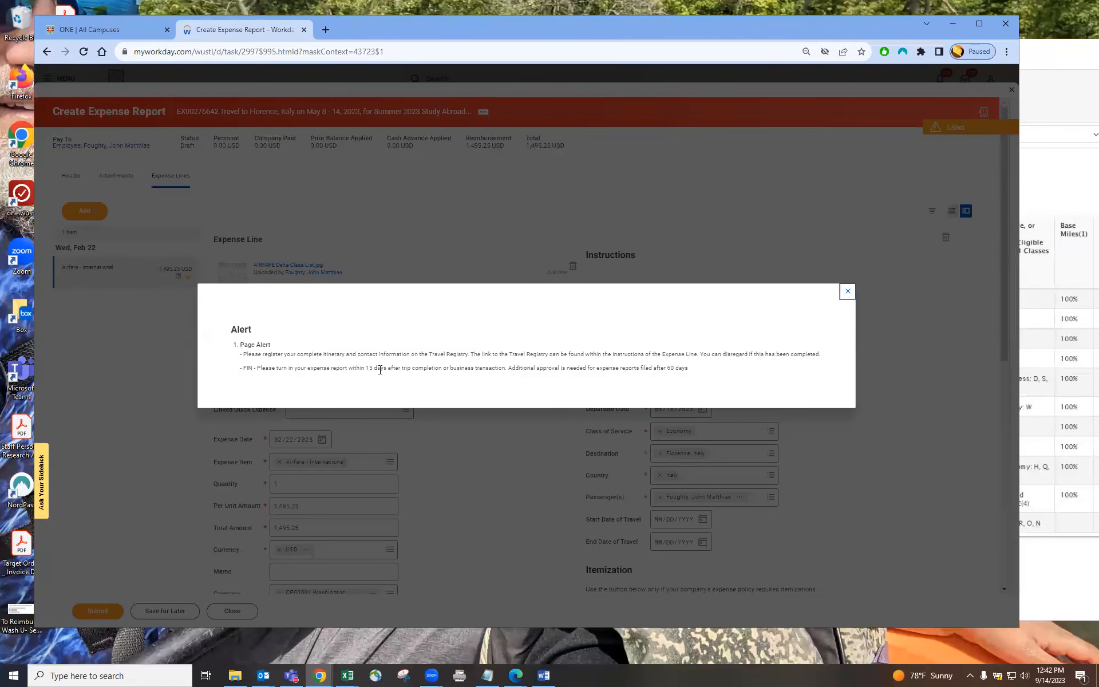
pyautogui.click(859, 454)
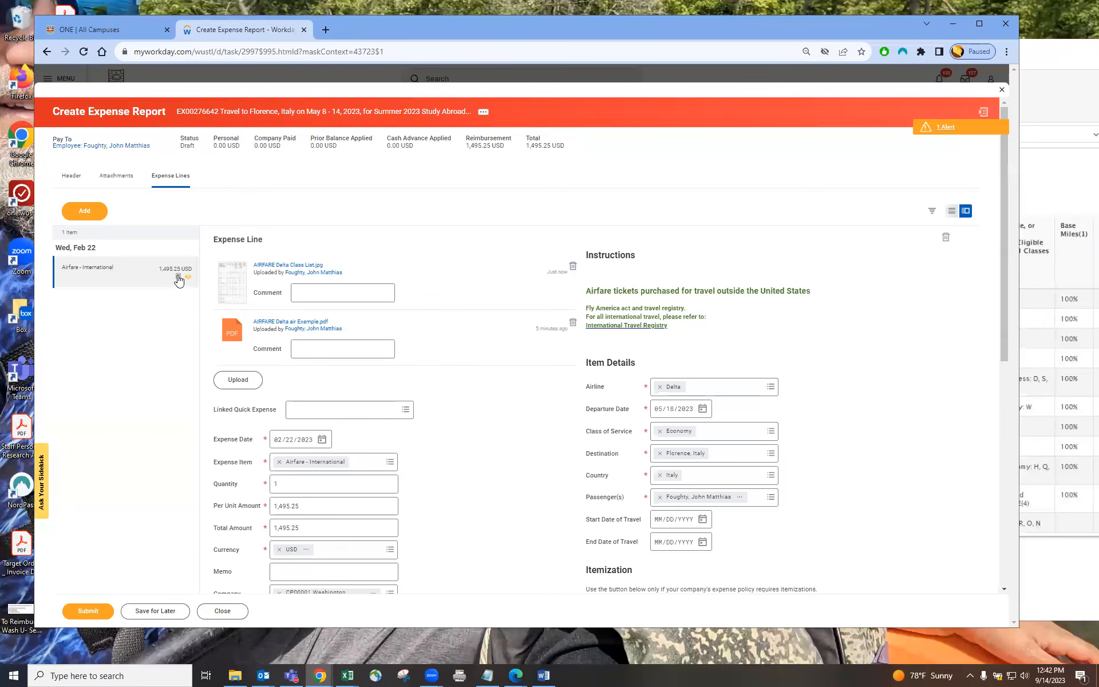
pyautogui.click(79, 213)
pyautogui.click(112, 268)
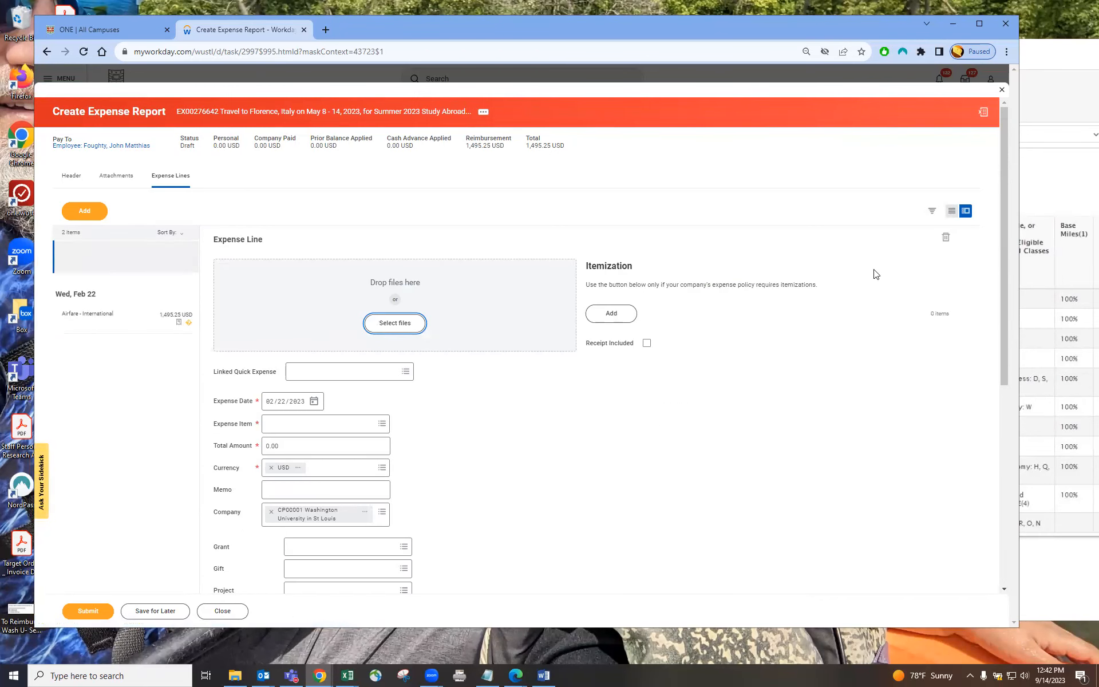
# Step: Attach the hotel folio receipt file from the Sample receipts folder to the new expense line
pyautogui.click(1050, 62)
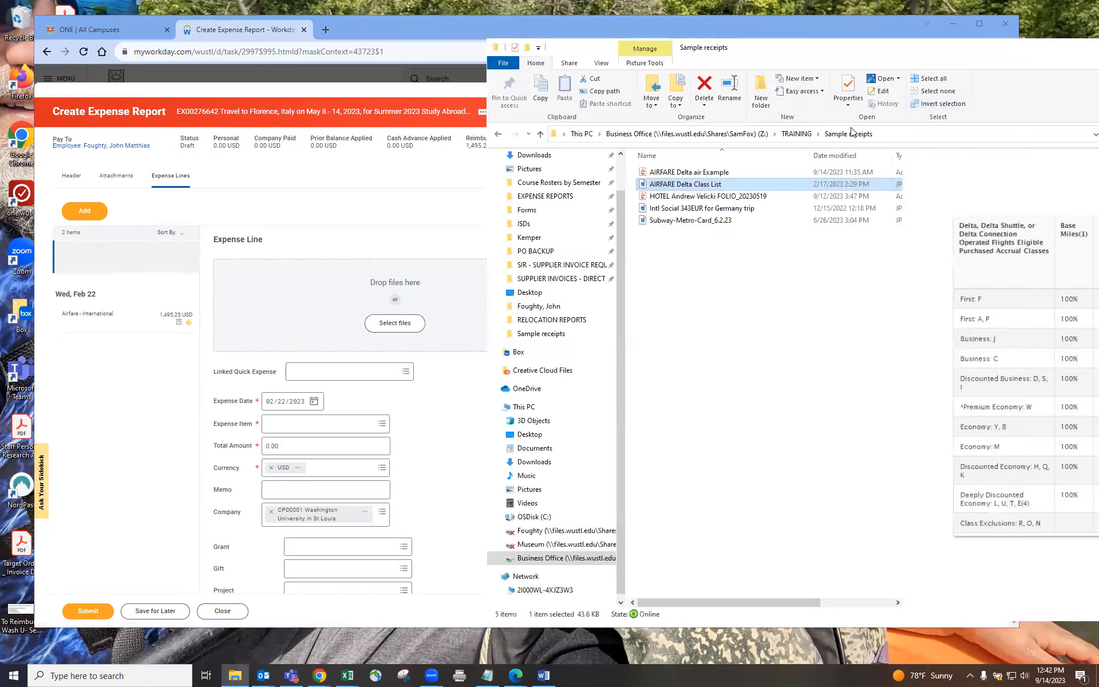
pyautogui.click(693, 197)
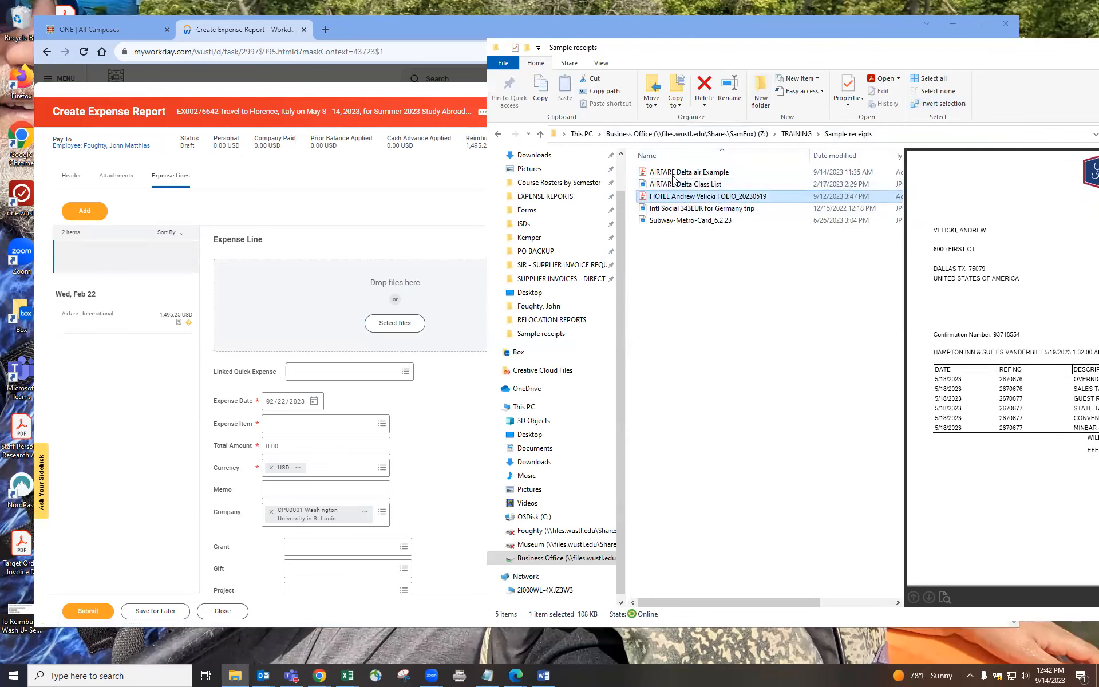
pyautogui.moveTo(680, 198); pyautogui.dragTo(377, 302)
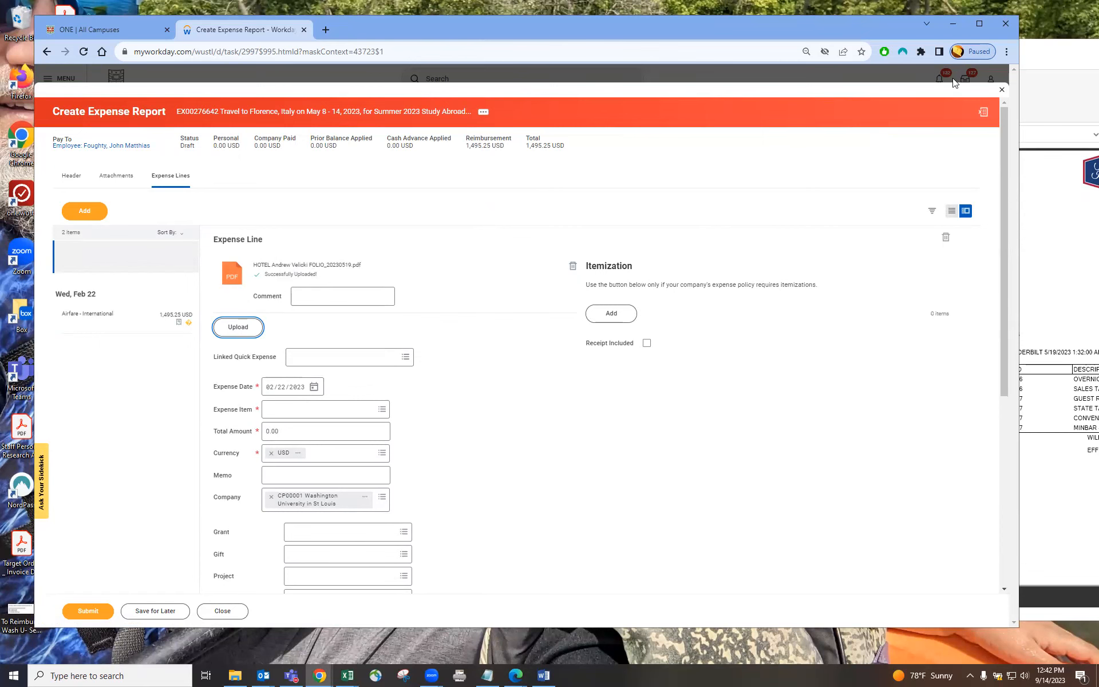
# Step: Set the expense date to 05/18/2023 and choose Lodging as the expense item
pyautogui.click(1071, 63)
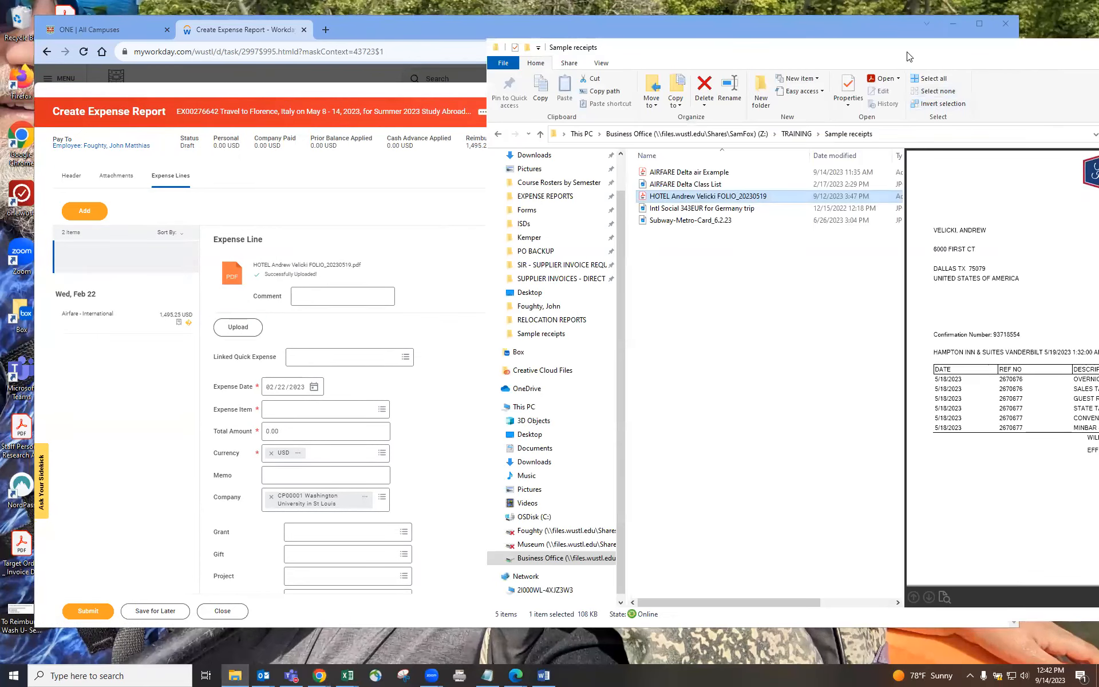
pyautogui.moveTo(907, 52); pyautogui.dragTo(710, 63)
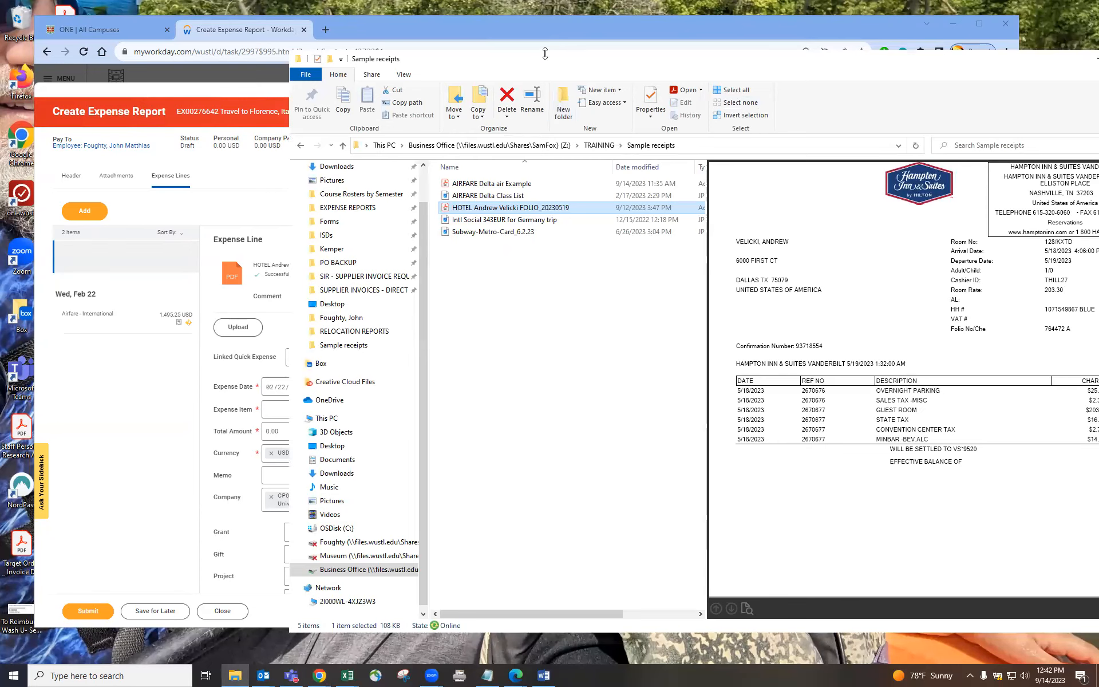
pyautogui.click(273, 393)
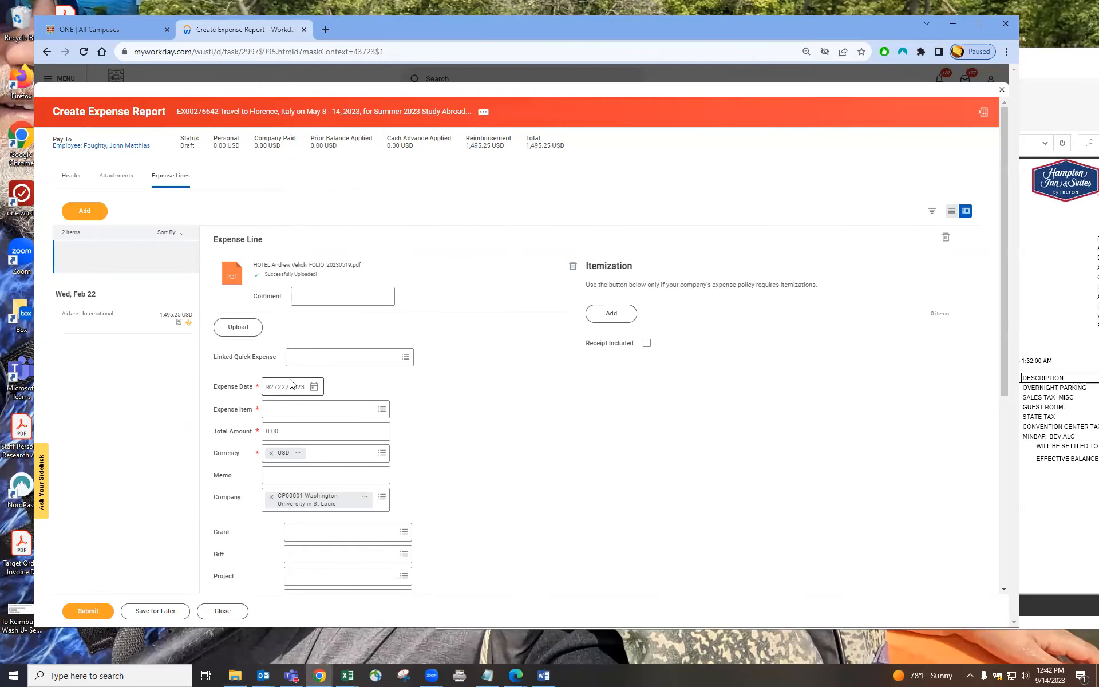
pyautogui.click(268, 392)
pyautogui.write('05/18')
pyautogui.click(298, 410)
pyautogui.write('hotel')
pyautogui.press('Return')
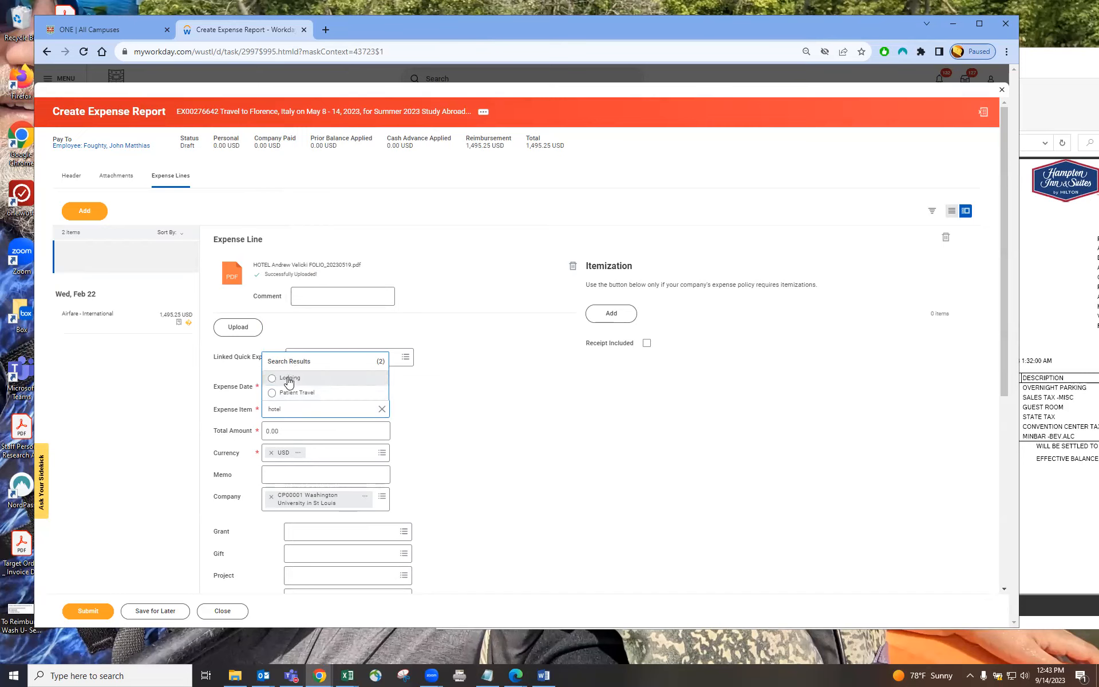
pyautogui.click(378, 383)
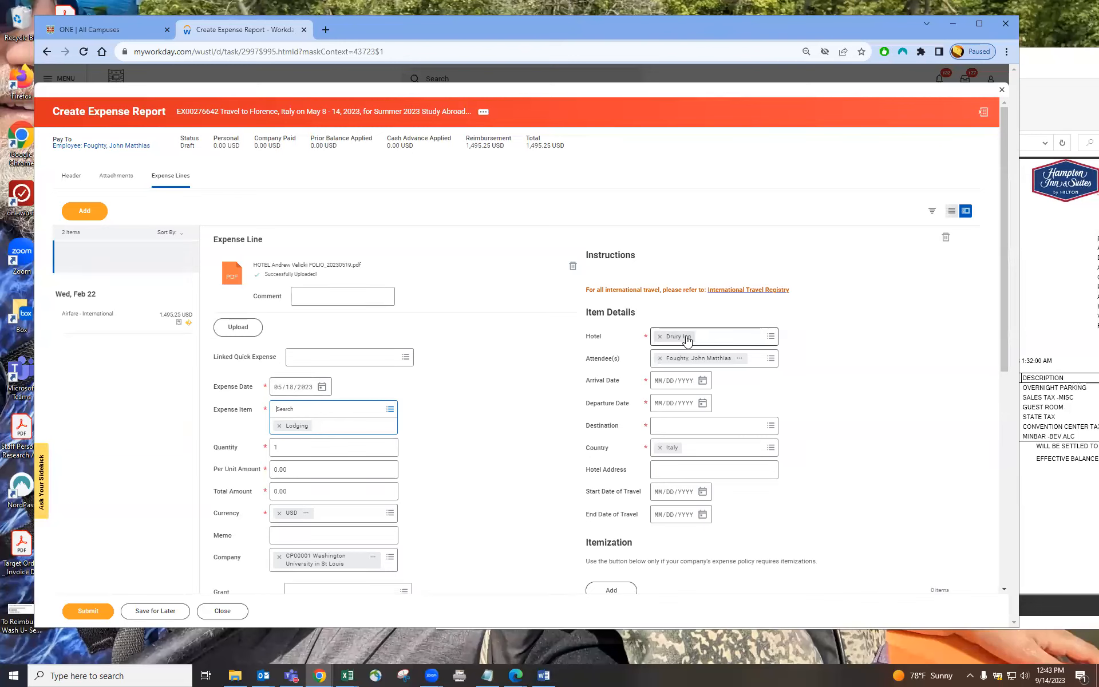
# Step: Choose Drury Inn from the preferred hotels list as the hotel
pyautogui.click(770, 336)
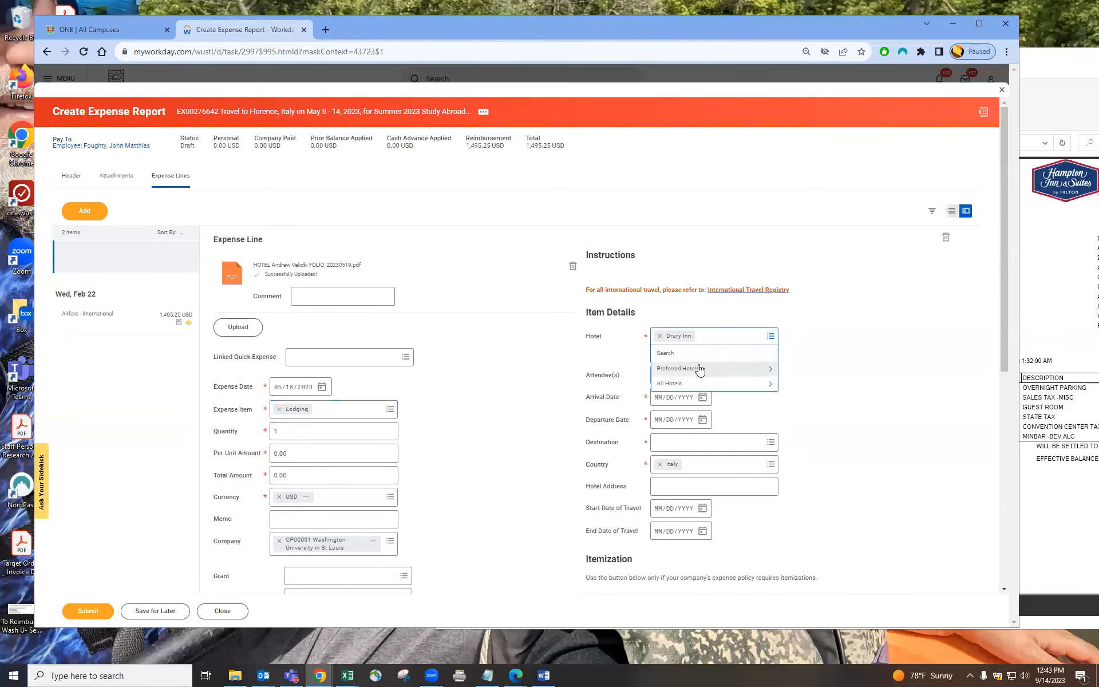
pyautogui.click(679, 371)
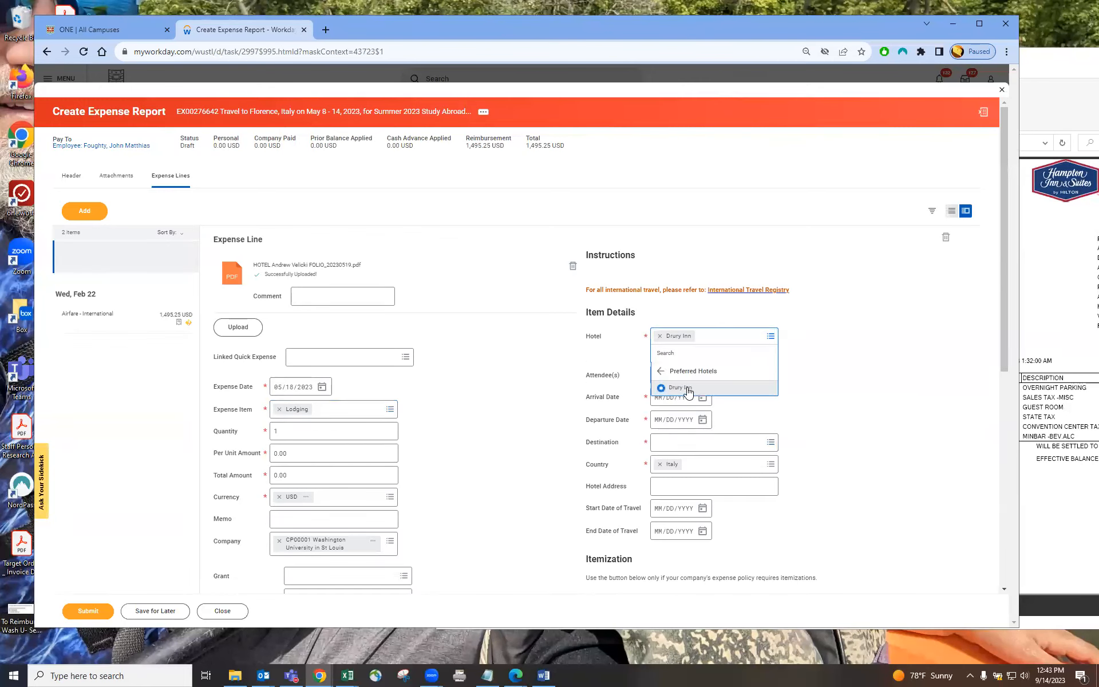
pyautogui.click(688, 389)
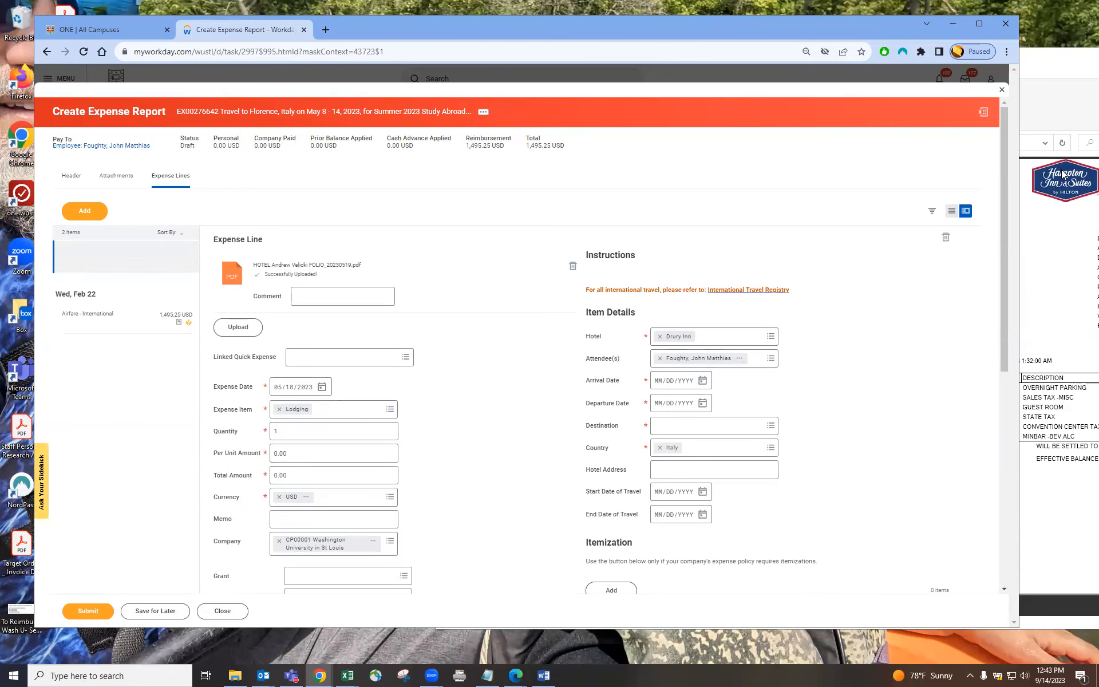
# Step: Enter 264.12 as both the per unit amount and the total amount from the hotel receipt
pyautogui.click(1067, 61)
pyautogui.moveTo(1068, 61); pyautogui.dragTo(834, 74)
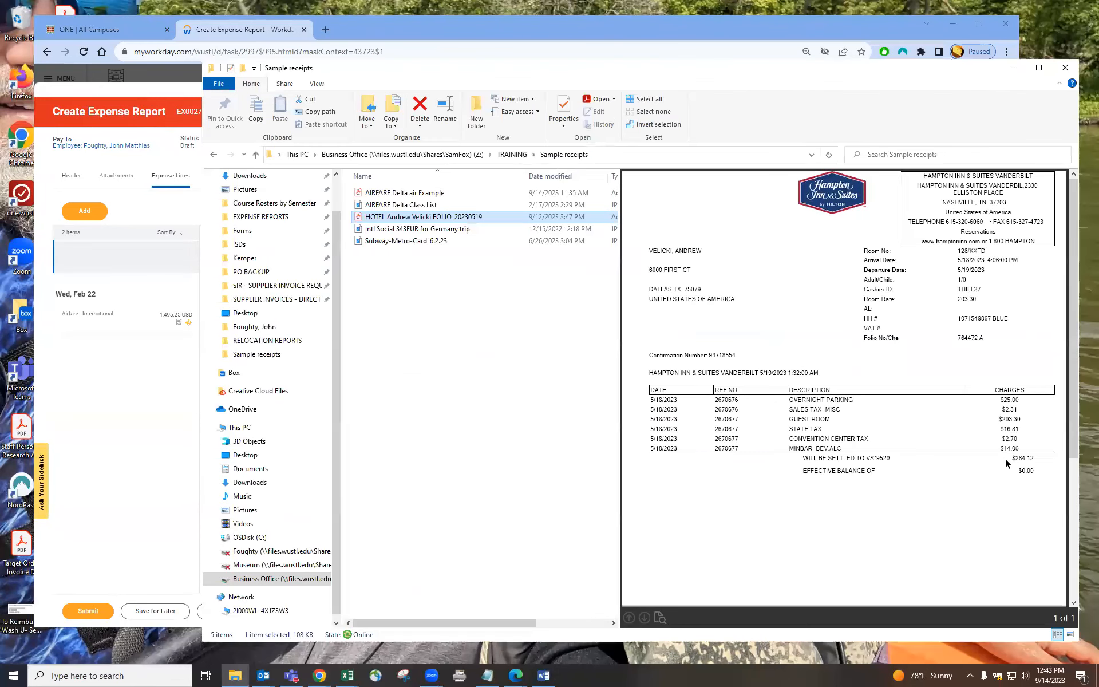
pyautogui.click(165, 453)
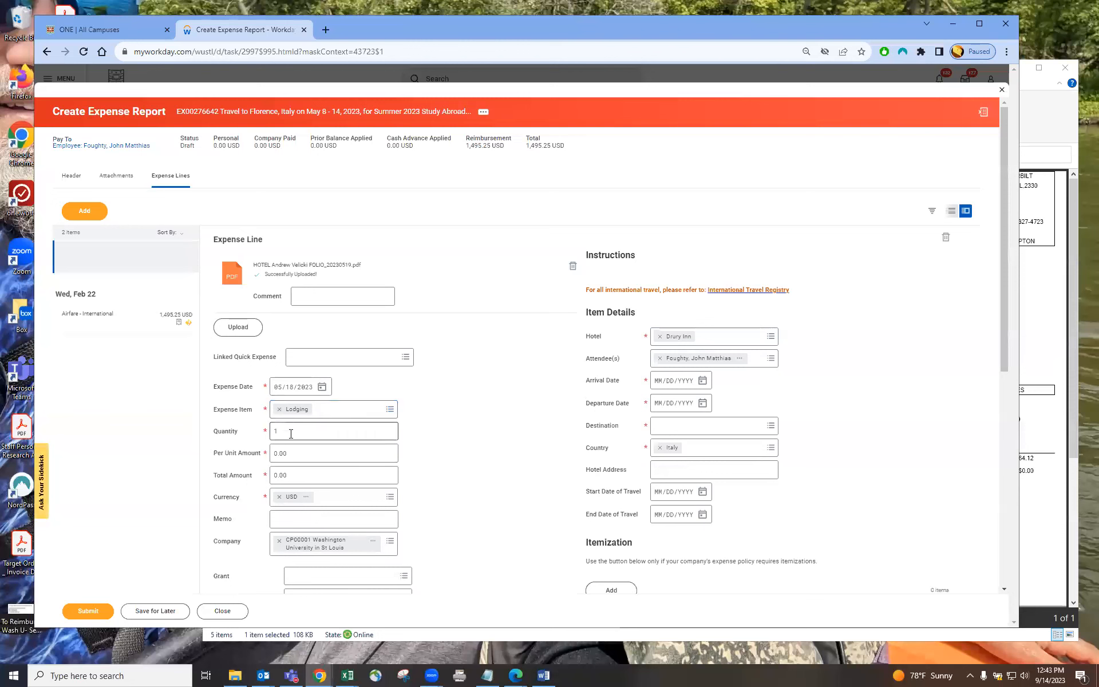
pyautogui.click(290, 454)
pyautogui.write('26')
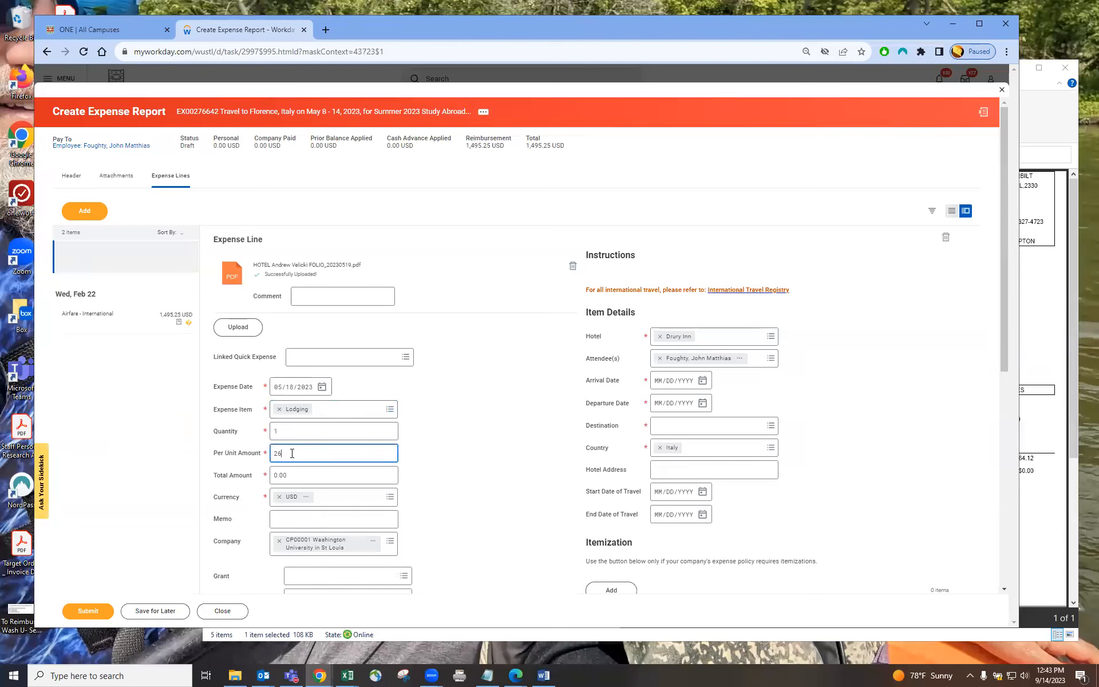
pyautogui.write('4.12')
pyautogui.press('Tab')
pyautogui.write('264.12')
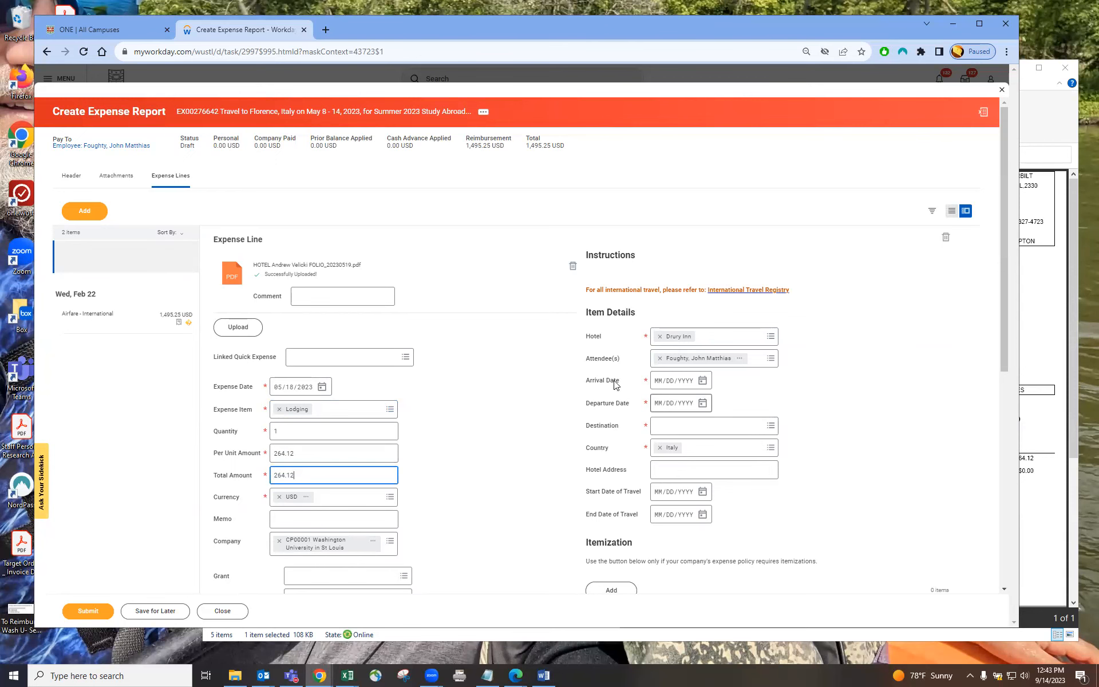
# Step: Set the arrival date to 05/18/2023 and the departure date to 05/19/2023
pyautogui.click(1067, 109)
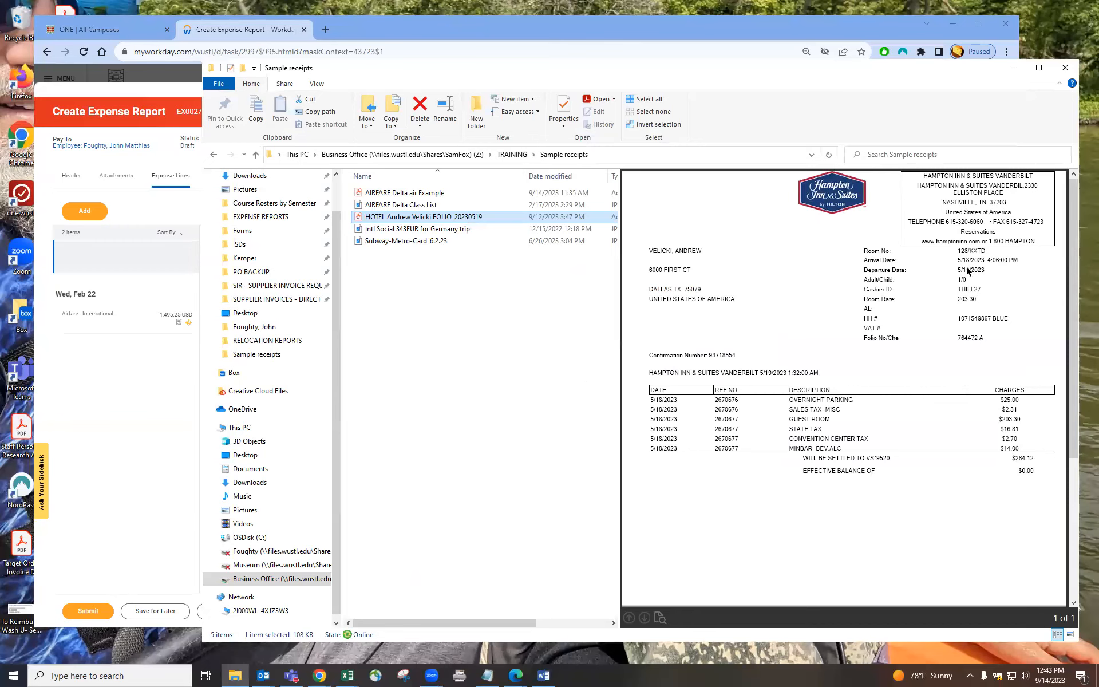
pyautogui.click(147, 458)
pyautogui.click(658, 381)
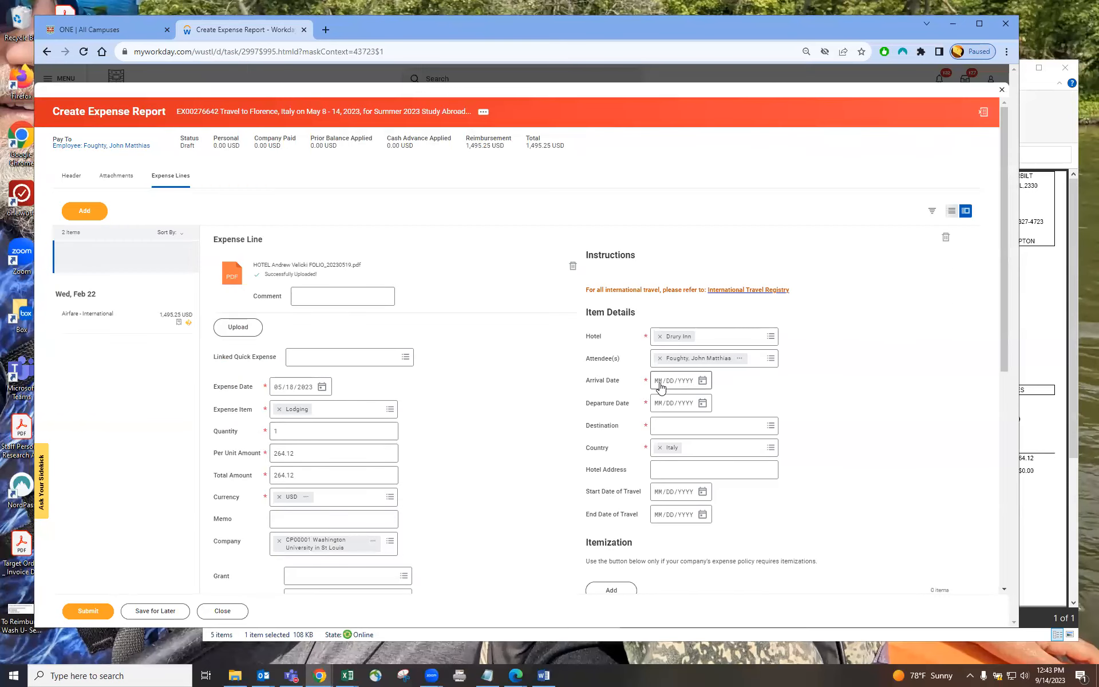
pyautogui.write('05/')
pyautogui.write('18/0002')
pyautogui.press('Tab')
pyautogui.press('Tab')
pyautogui.write('05/19/2023')
pyautogui.press('Tab')
pyautogui.press('Tab')
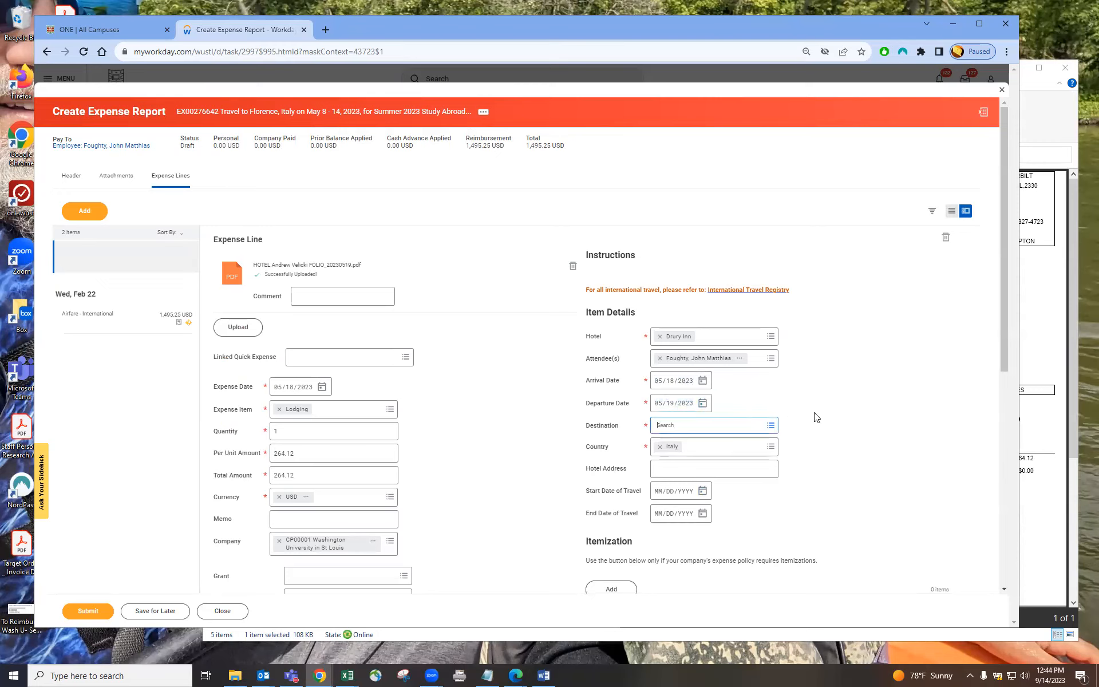
# Step: Search for dallas tx and set the destination to Dallas (TX), United States of America
pyautogui.click(1052, 117)
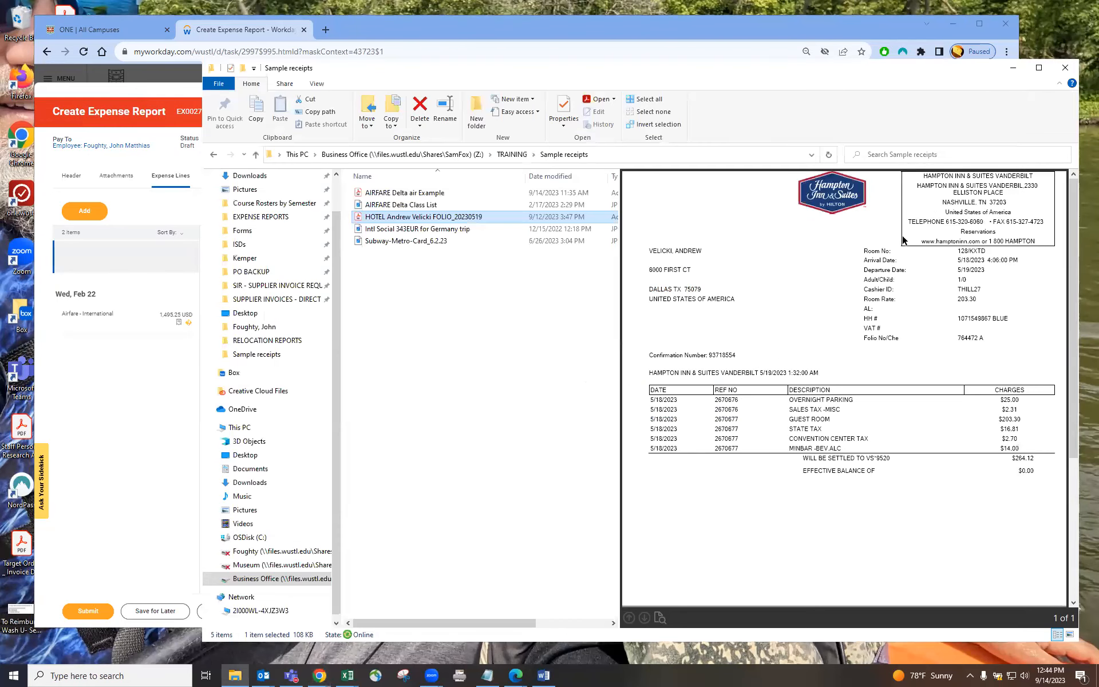
pyautogui.click(147, 466)
pyautogui.click(679, 425)
pyautogui.write('dalla')
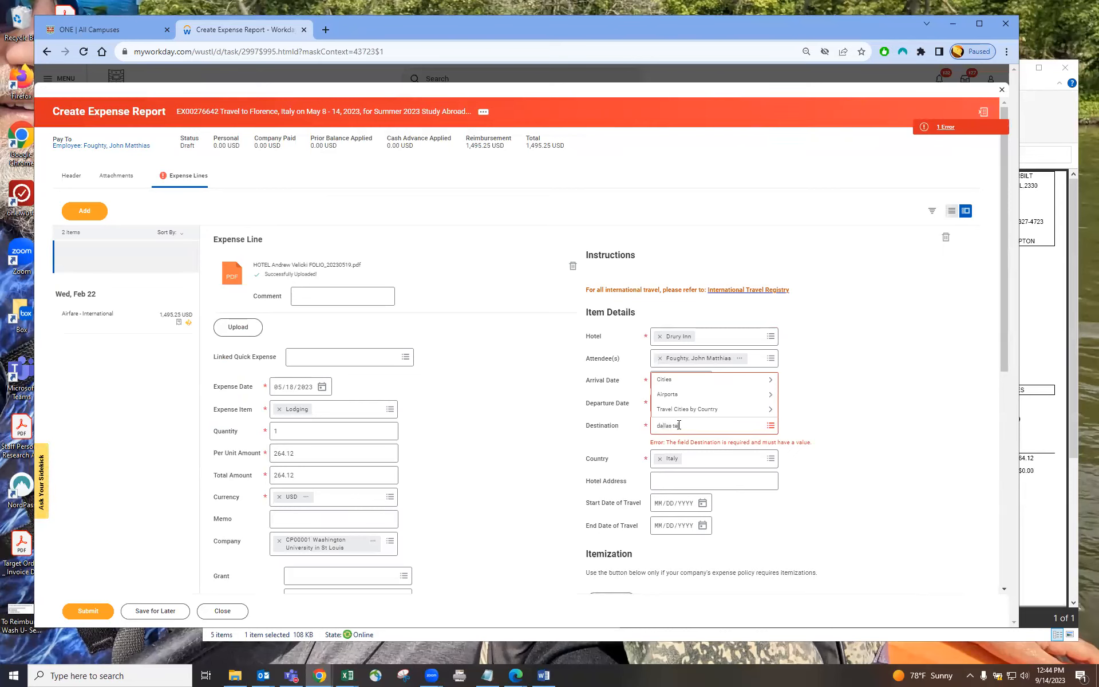
pyautogui.write('s tx')
pyautogui.press('Return')
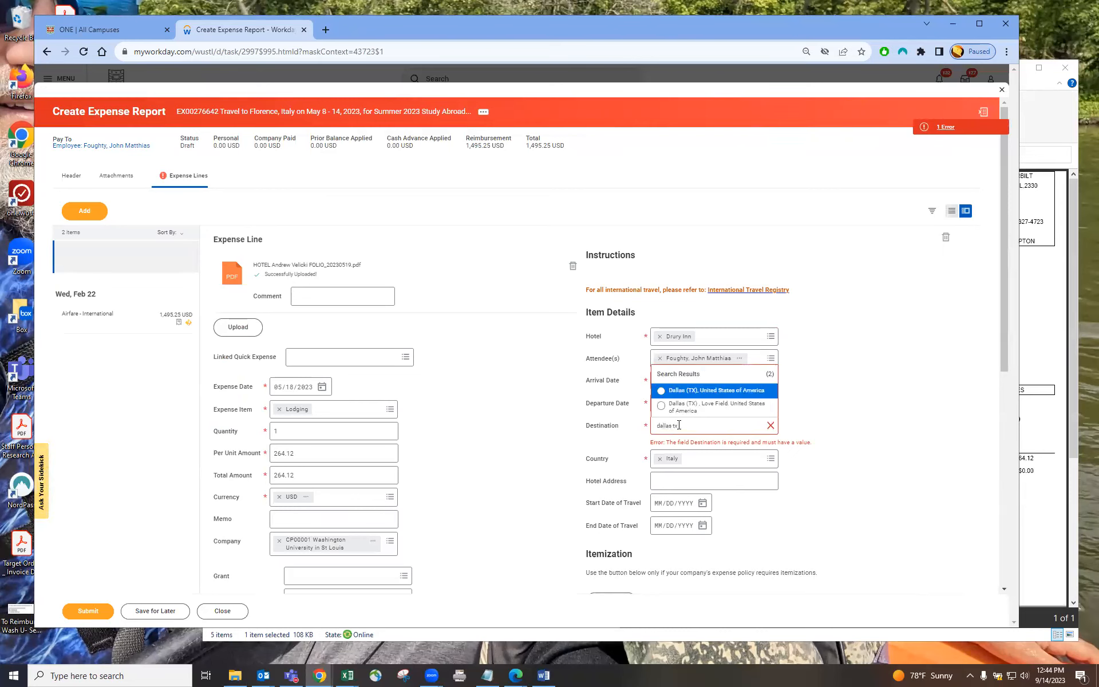
pyautogui.click(728, 390)
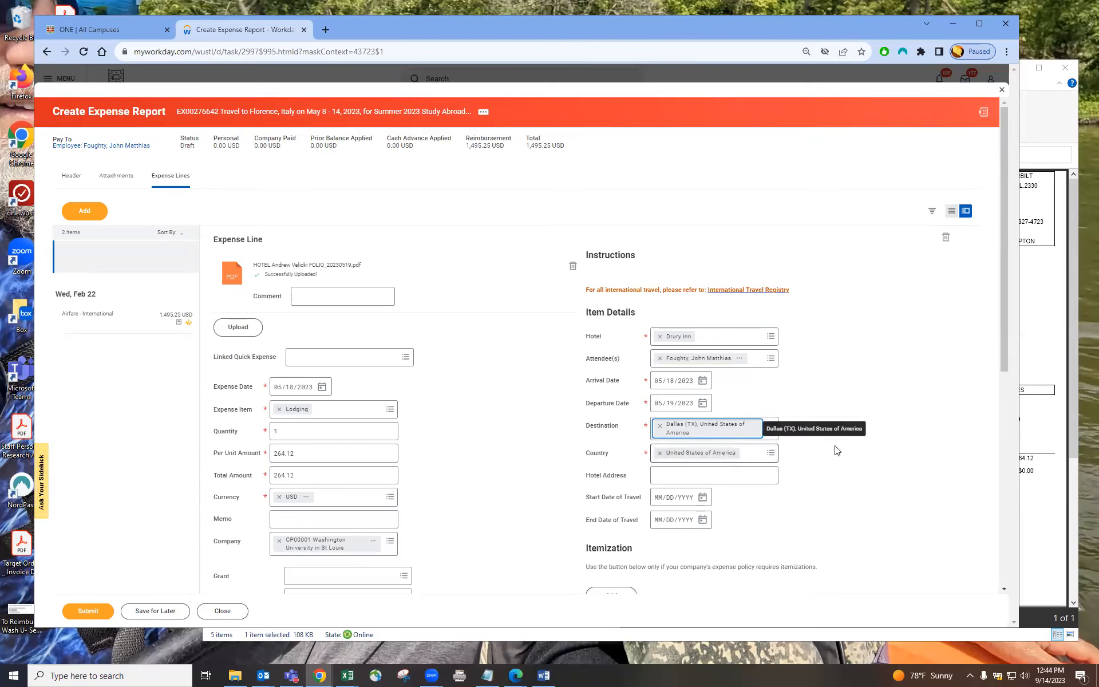
pyautogui.click(698, 429)
pyautogui.click(814, 437)
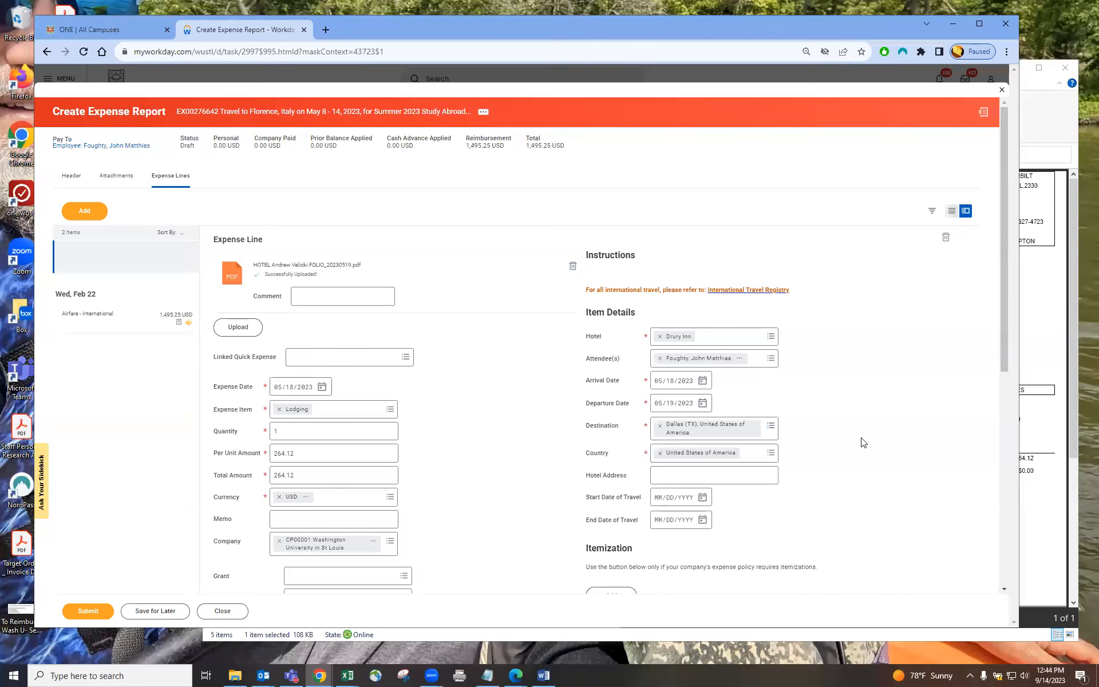
# Step: Leave the start and end travel dates blank and commit the lodging expense line to the report
pyautogui.moveTo(586, 478); pyautogui.dragTo(639, 521)
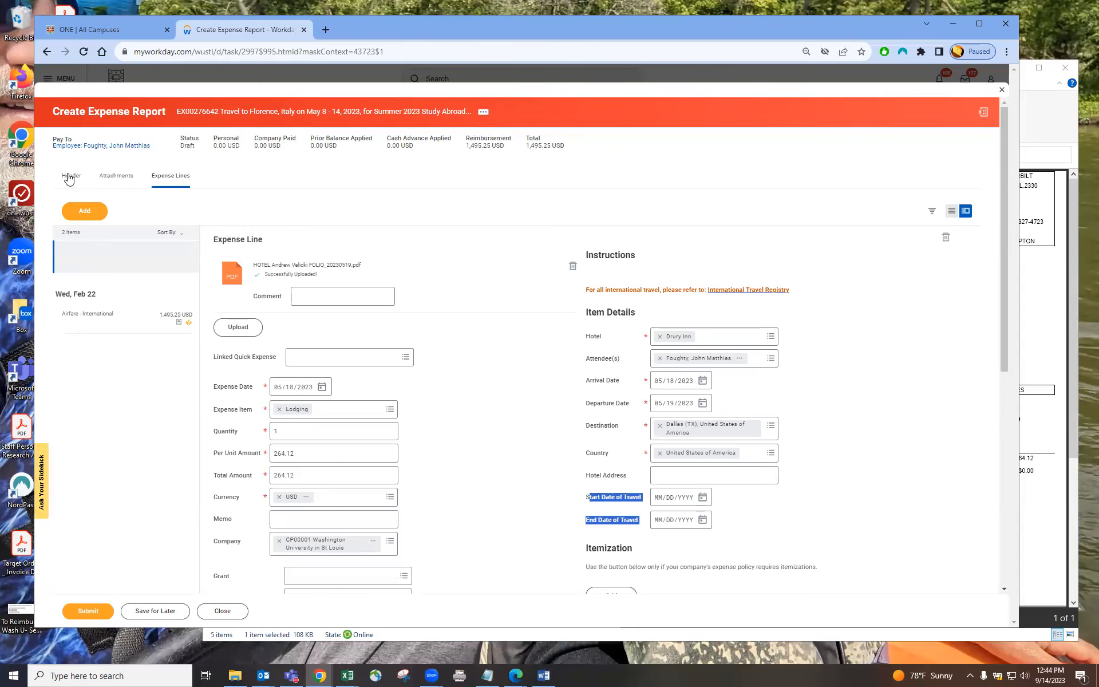
pyautogui.click(662, 475)
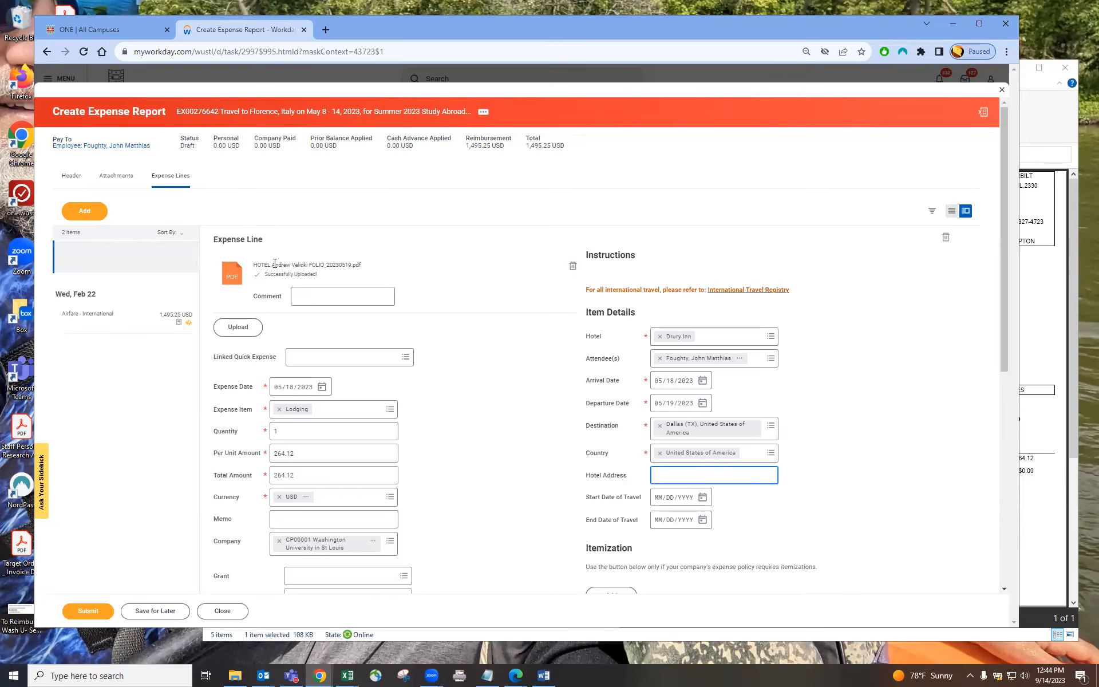
pyautogui.click(132, 257)
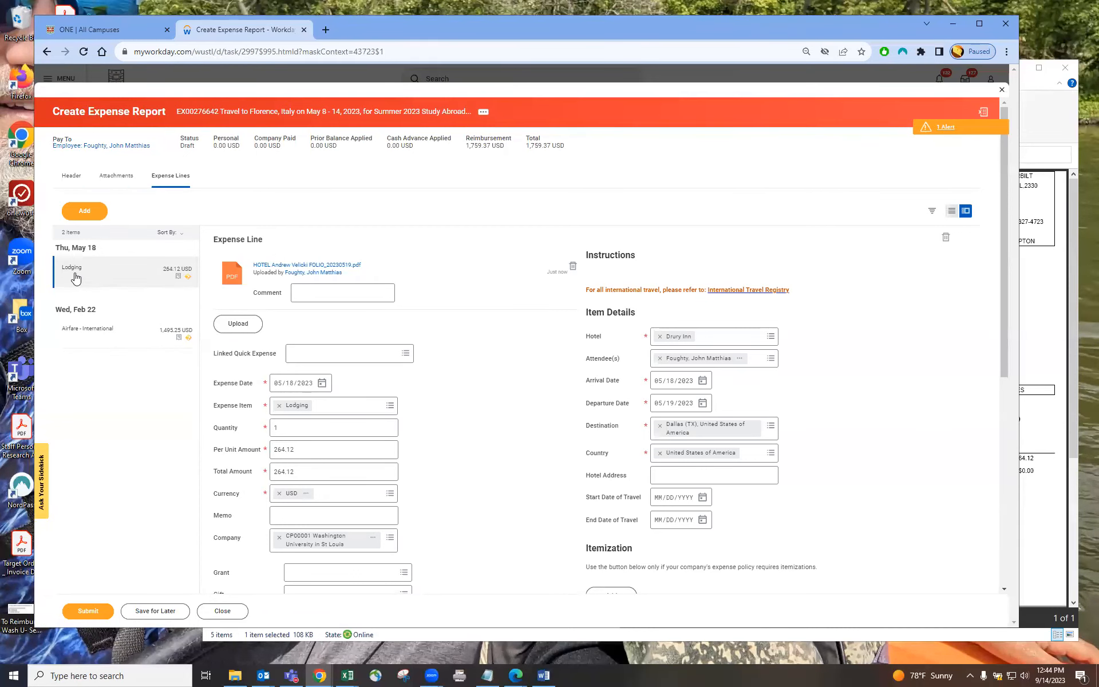
# Step: Open the attached hotel receipt and review its itemized charges
pyautogui.click(281, 266)
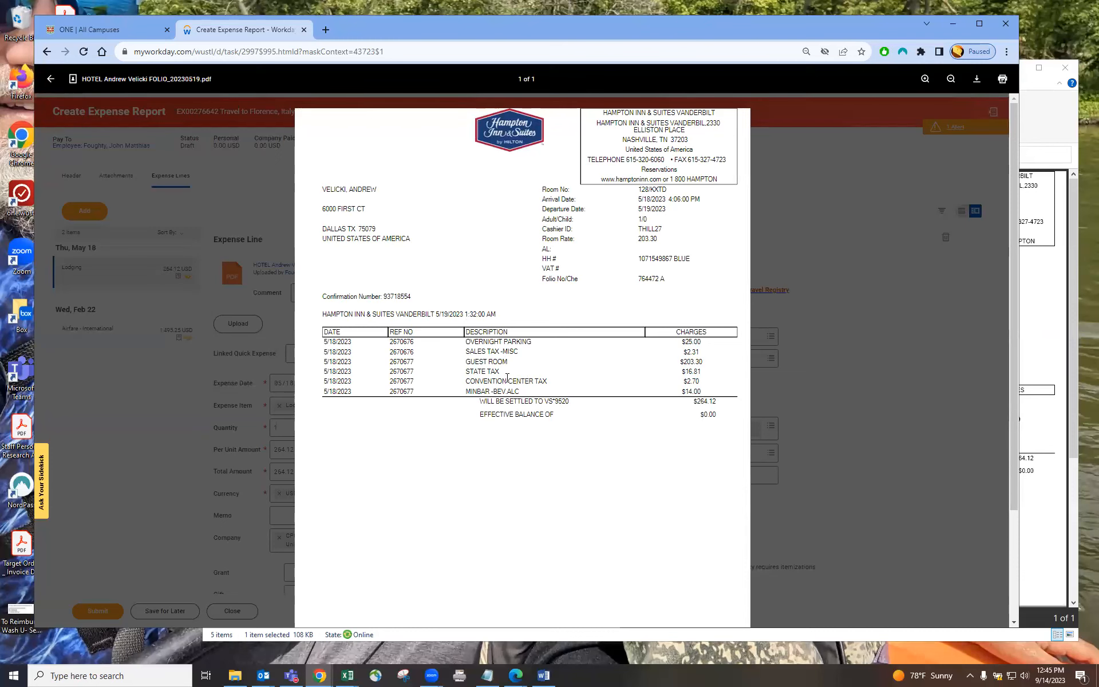
pyautogui.moveTo(477, 342); pyautogui.dragTo(530, 342)
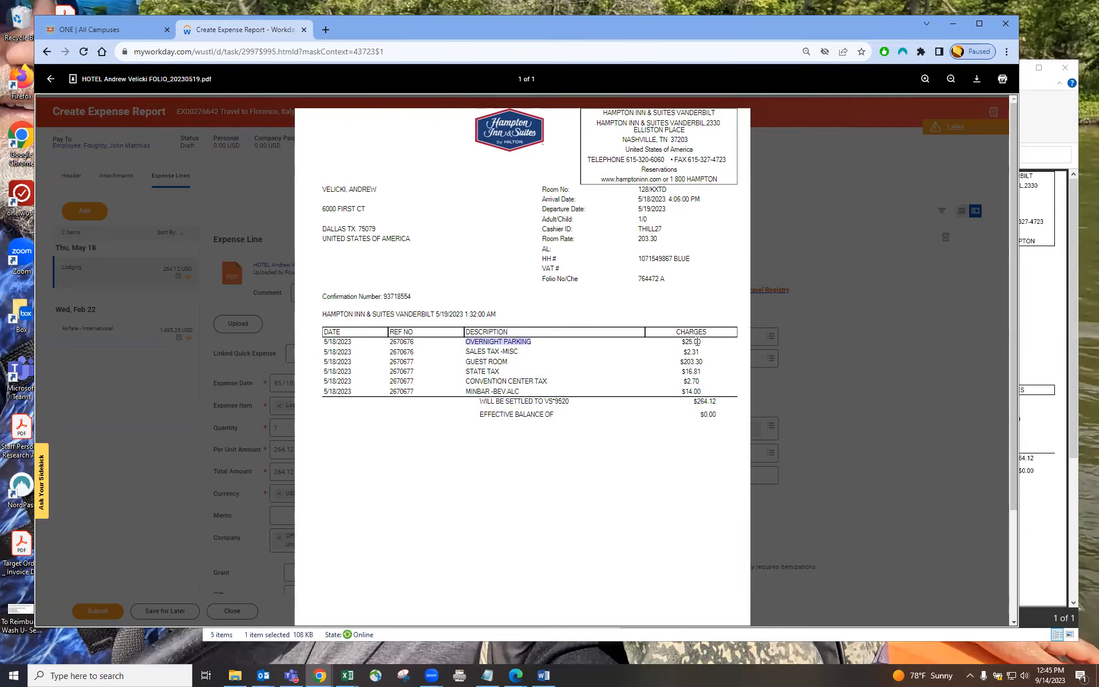
pyautogui.moveTo(465, 392); pyautogui.dragTo(524, 395)
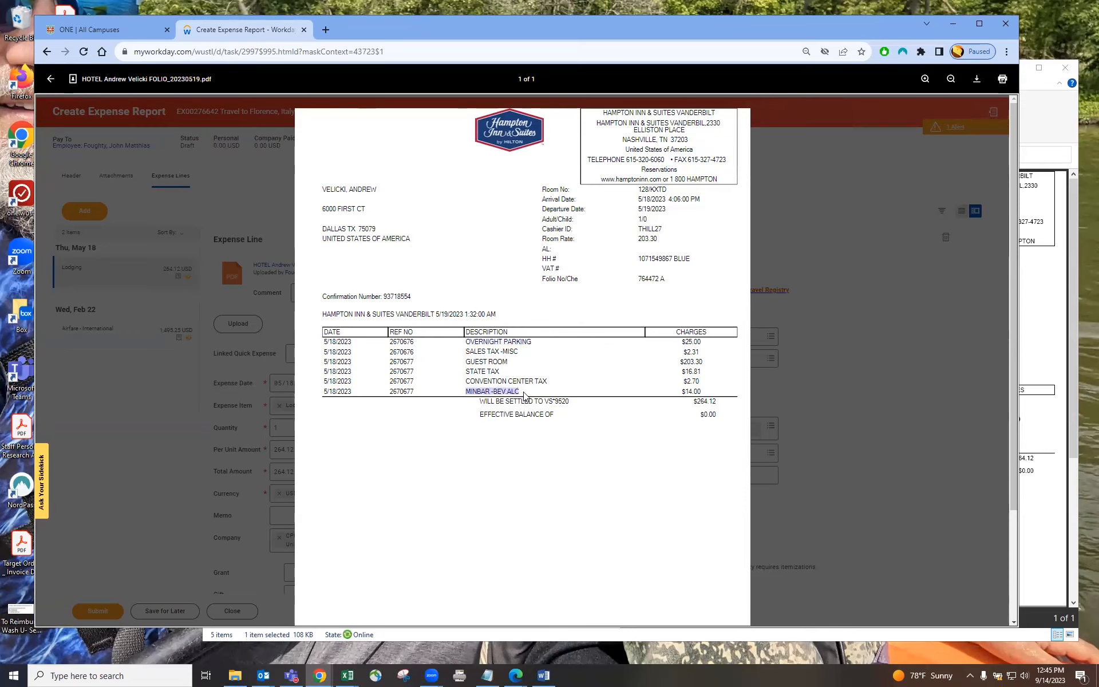
pyautogui.click(700, 392)
pyautogui.moveTo(482, 355); pyautogui.dragTo(544, 381)
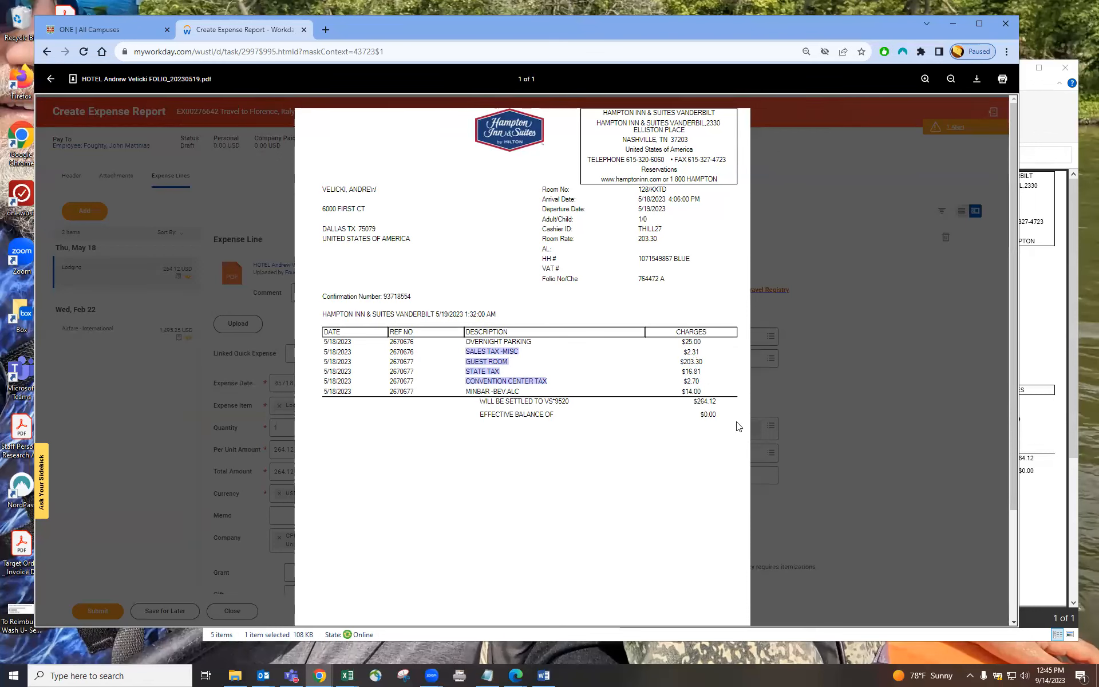
pyautogui.click(878, 386)
# Step: Start itemizing the lodging charge and add a Parking and Tolls (Travel) item with a per unit amount of 25
pyautogui.scroll(-1, 555, 373)
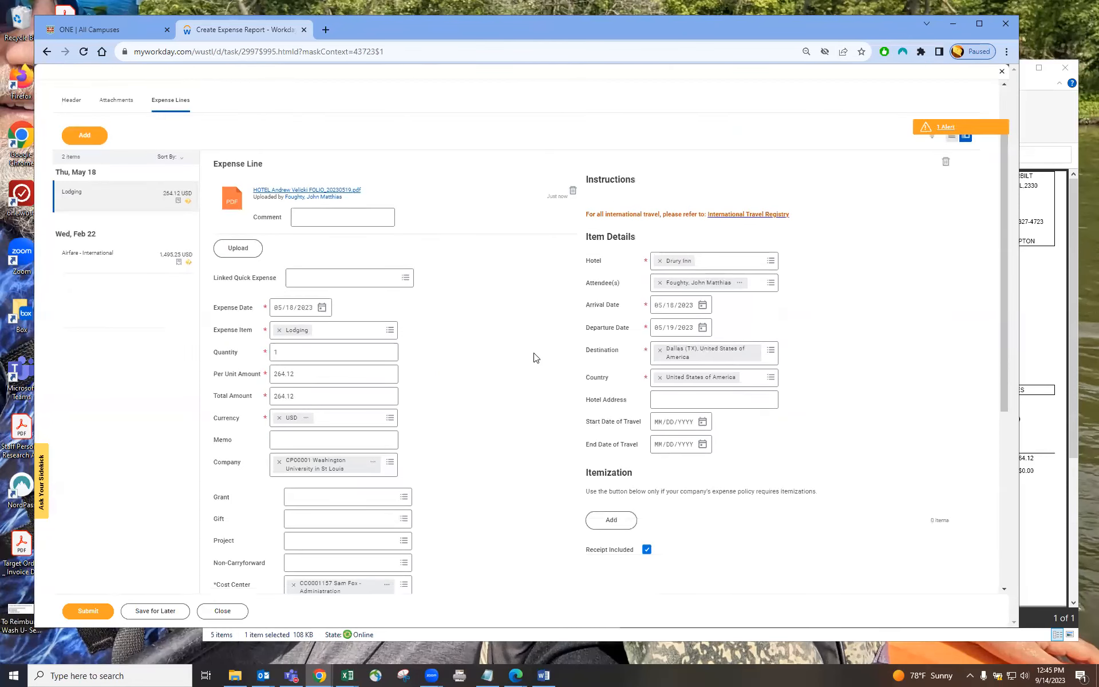
pyautogui.scroll(-1, 544, 358)
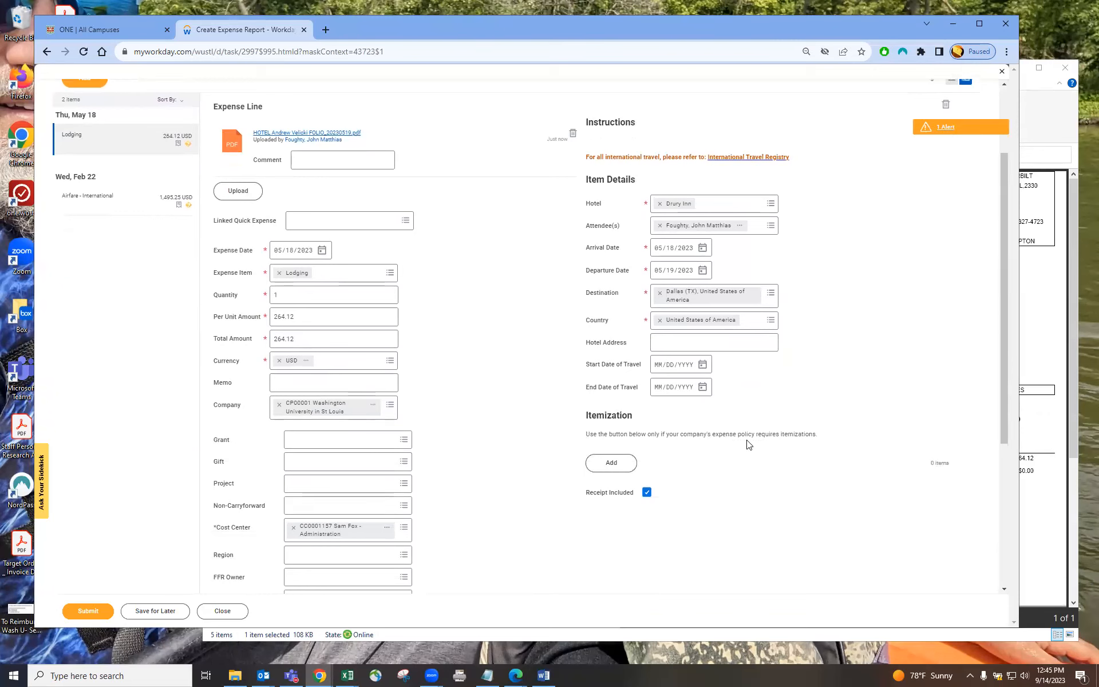
pyautogui.click(612, 463)
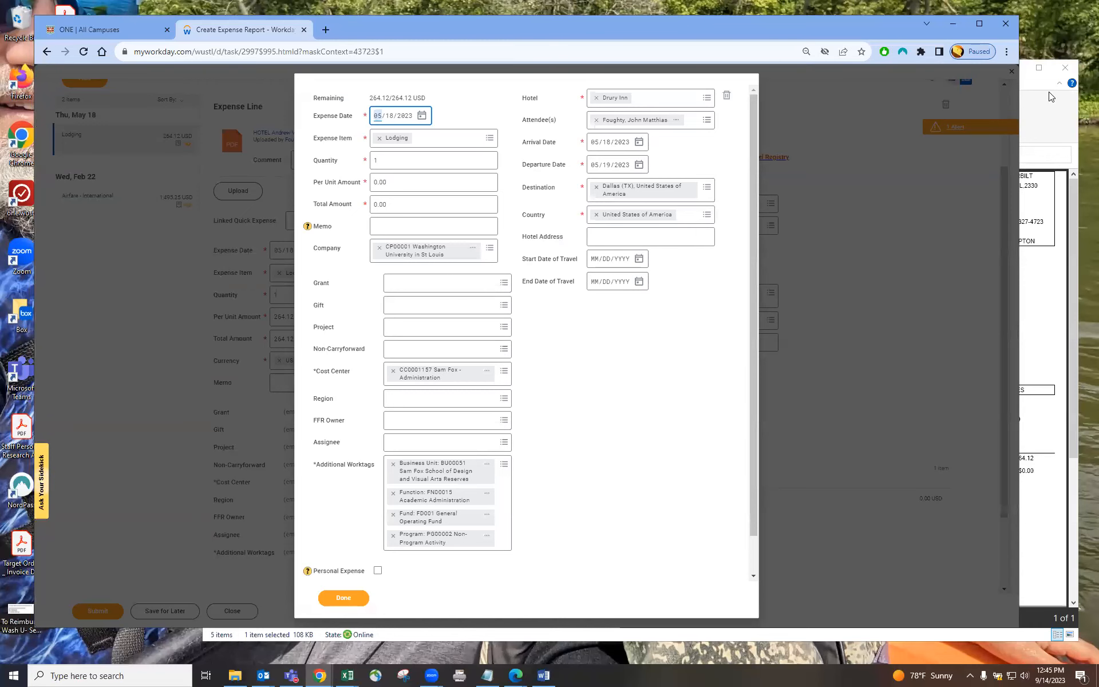
pyautogui.click(1056, 112)
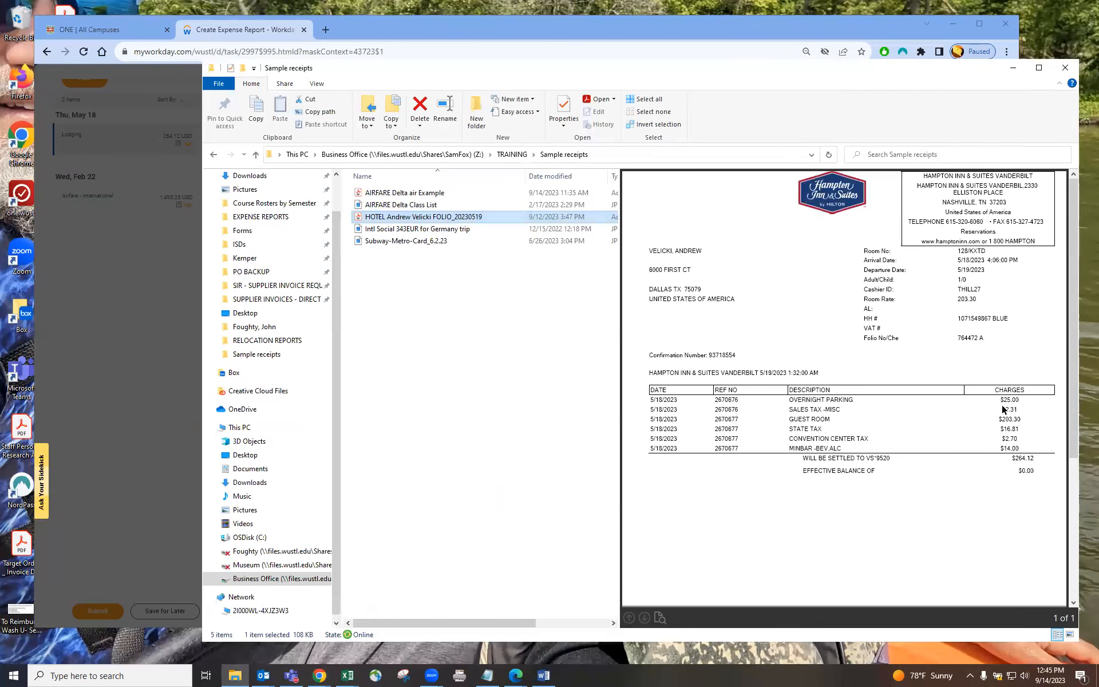
pyautogui.click(446, 25)
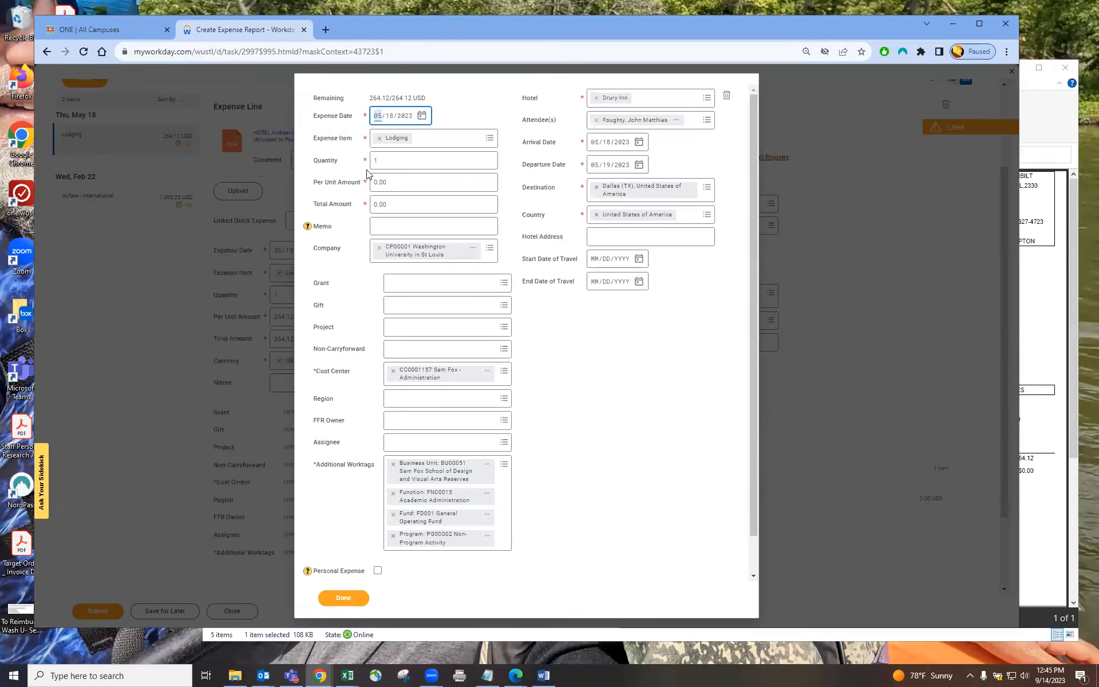
pyautogui.click(387, 182)
pyautogui.write('25')
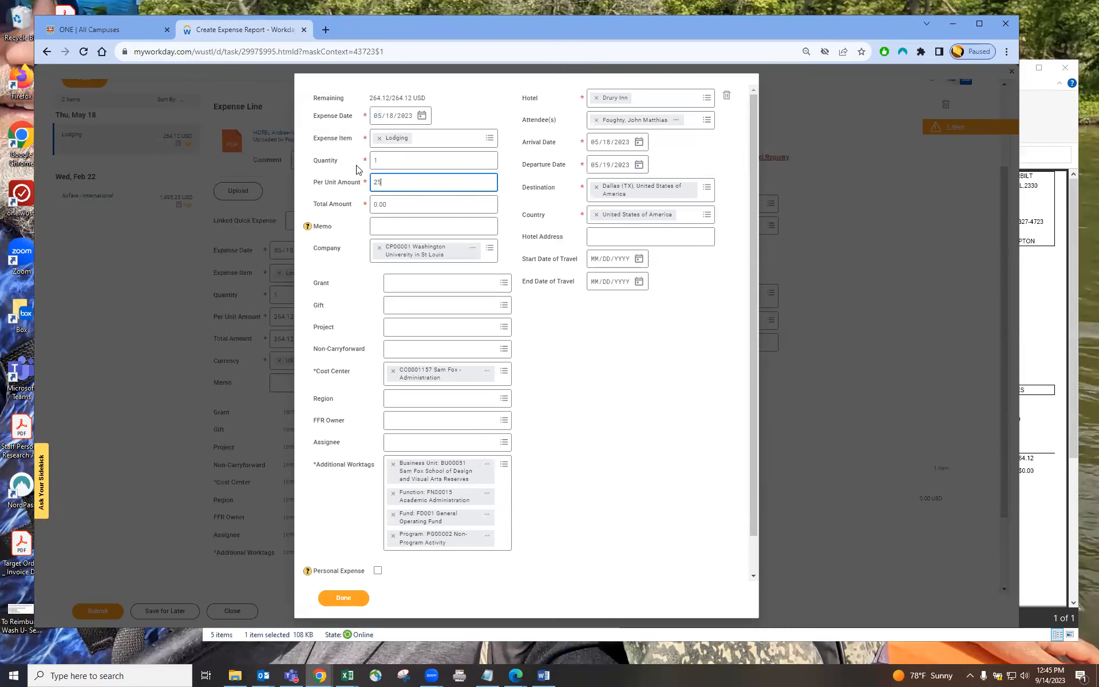
pyautogui.click(431, 140)
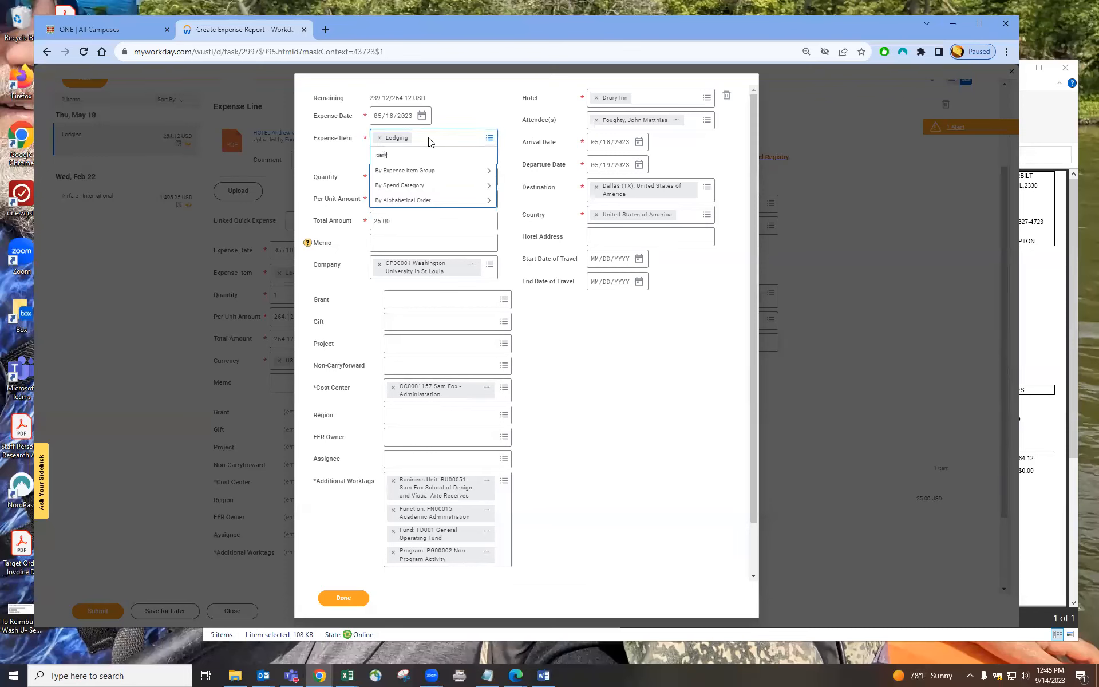
pyautogui.press('Return')
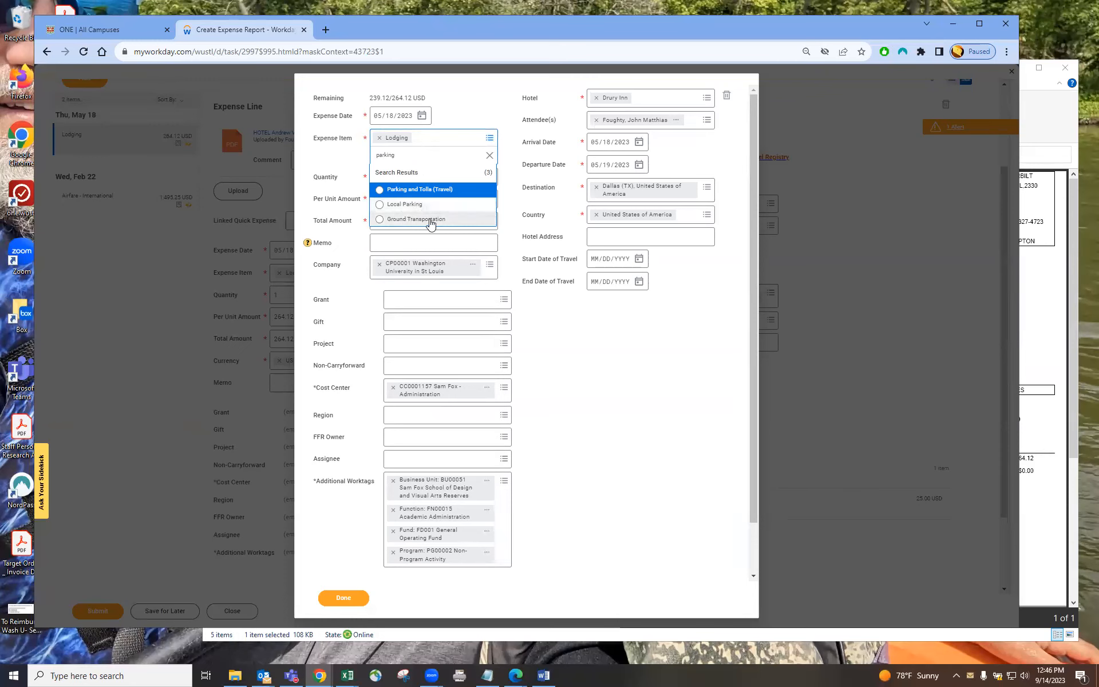
pyautogui.click(407, 190)
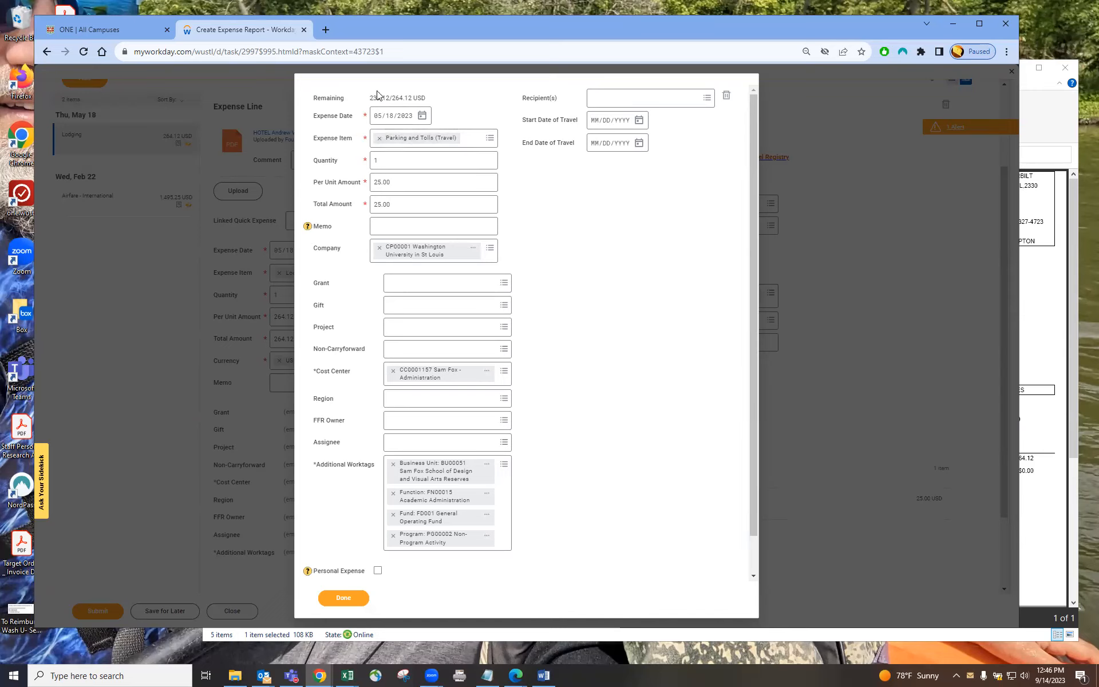
# Step: Add a second itemization row for Alcoholic Beverages (Travel) with a per unit amount of 14
pyautogui.scroll(-1, 348, 246)
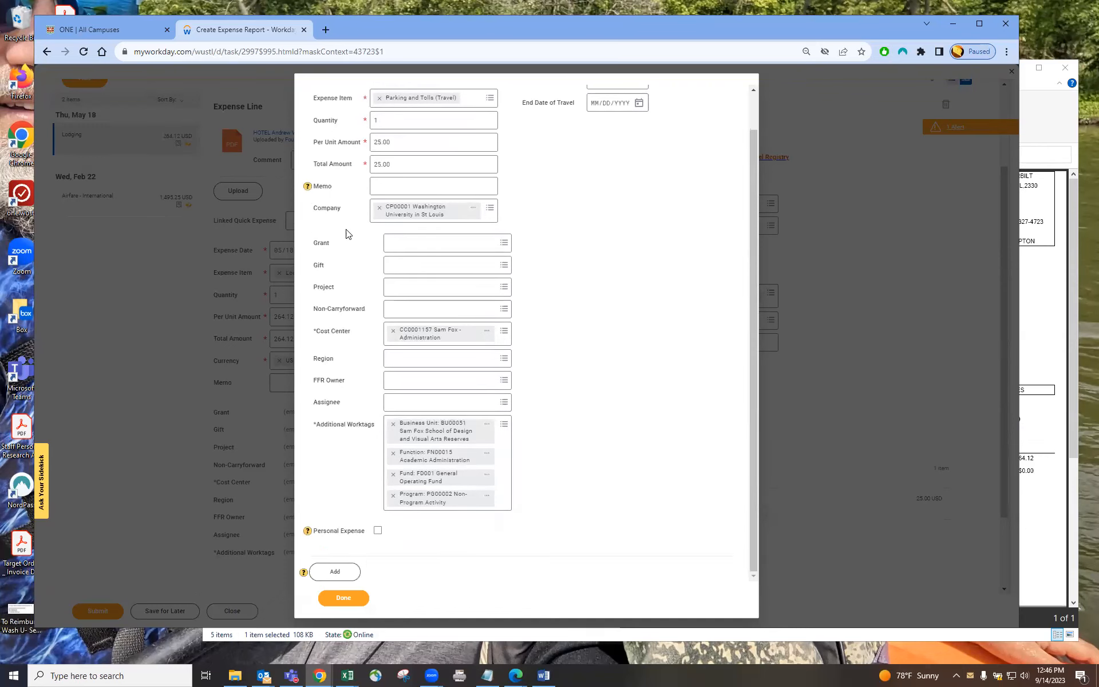
pyautogui.click(336, 572)
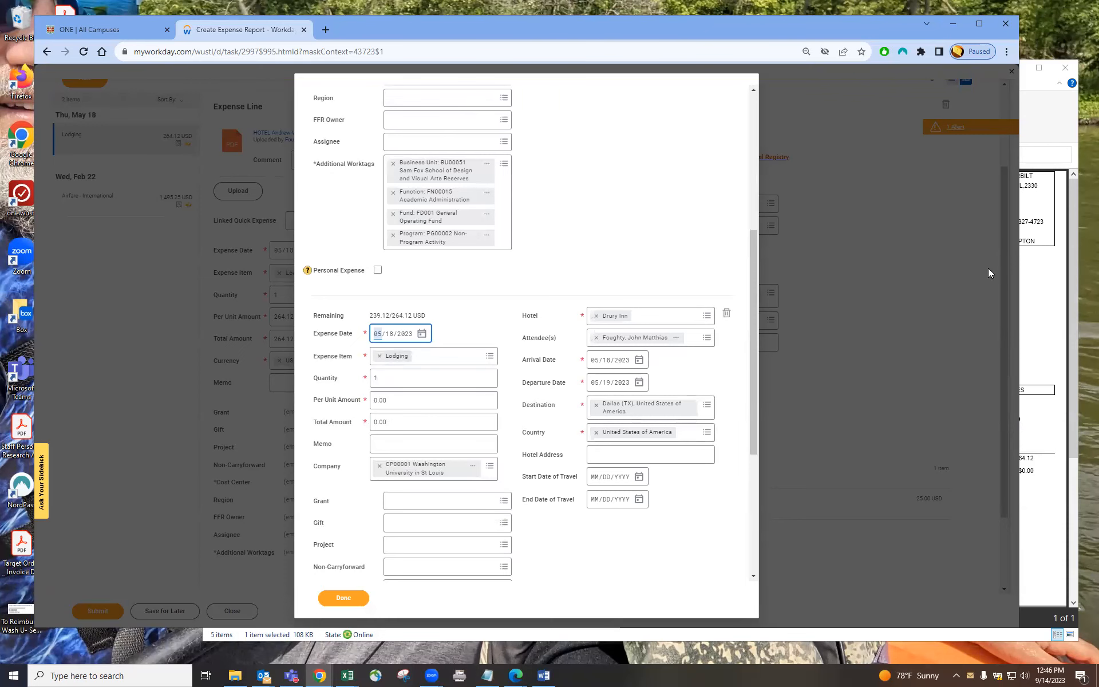
pyautogui.click(1041, 123)
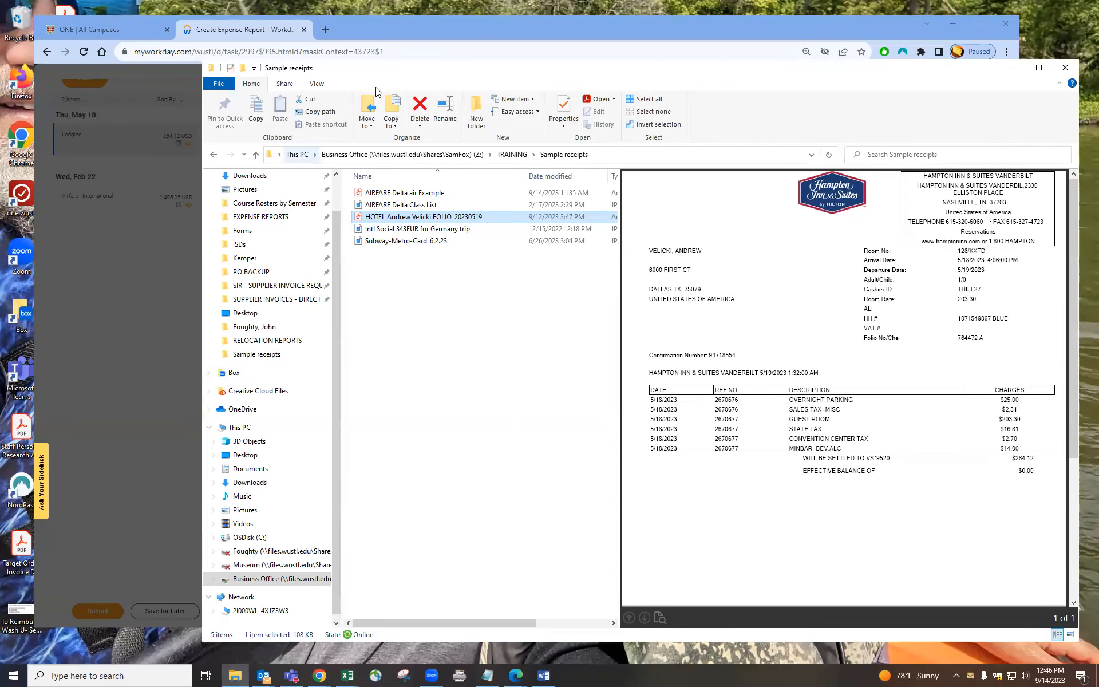
pyautogui.click(403, 25)
pyautogui.click(385, 399)
pyautogui.write('14')
pyautogui.press('Tab')
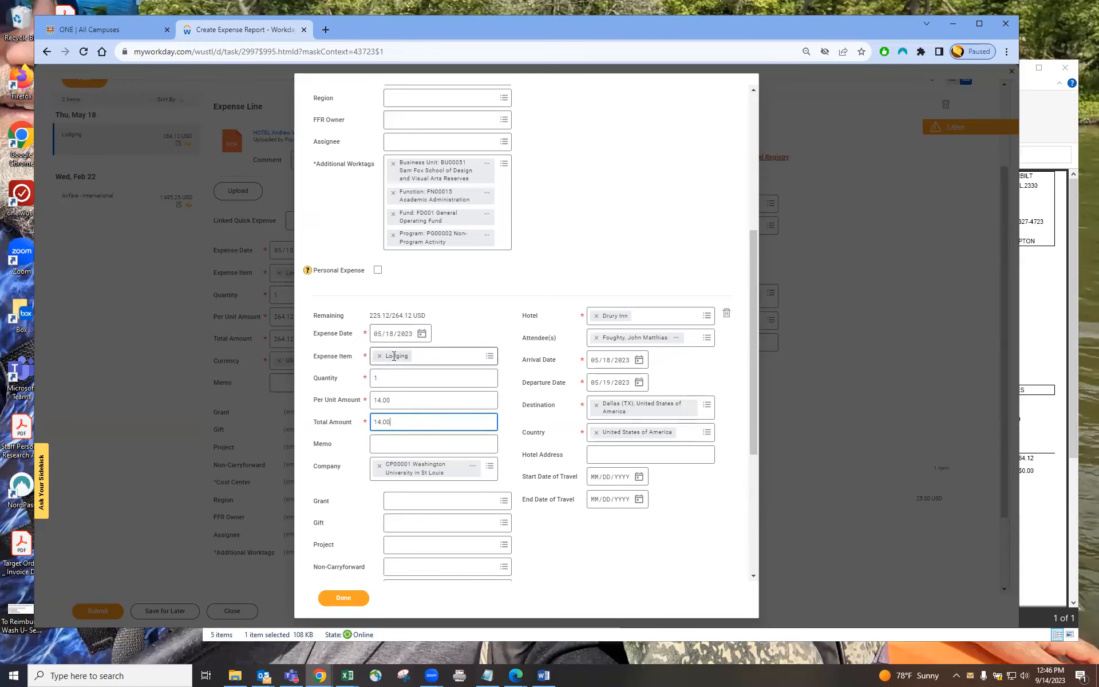
pyautogui.click(394, 356)
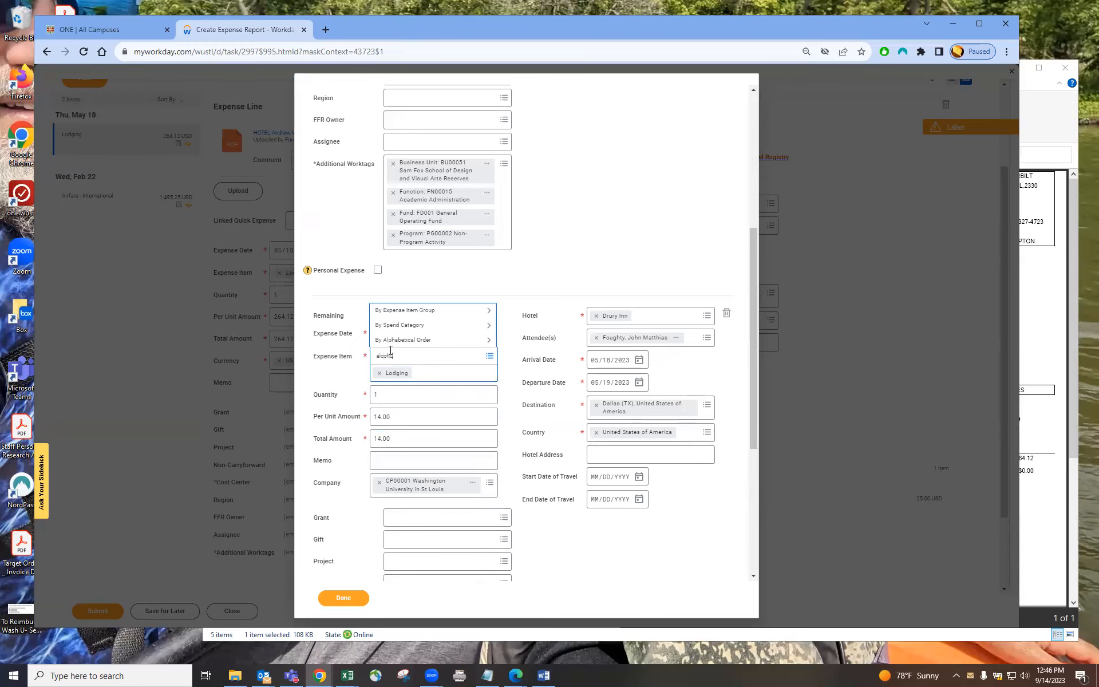
pyautogui.press('Return')
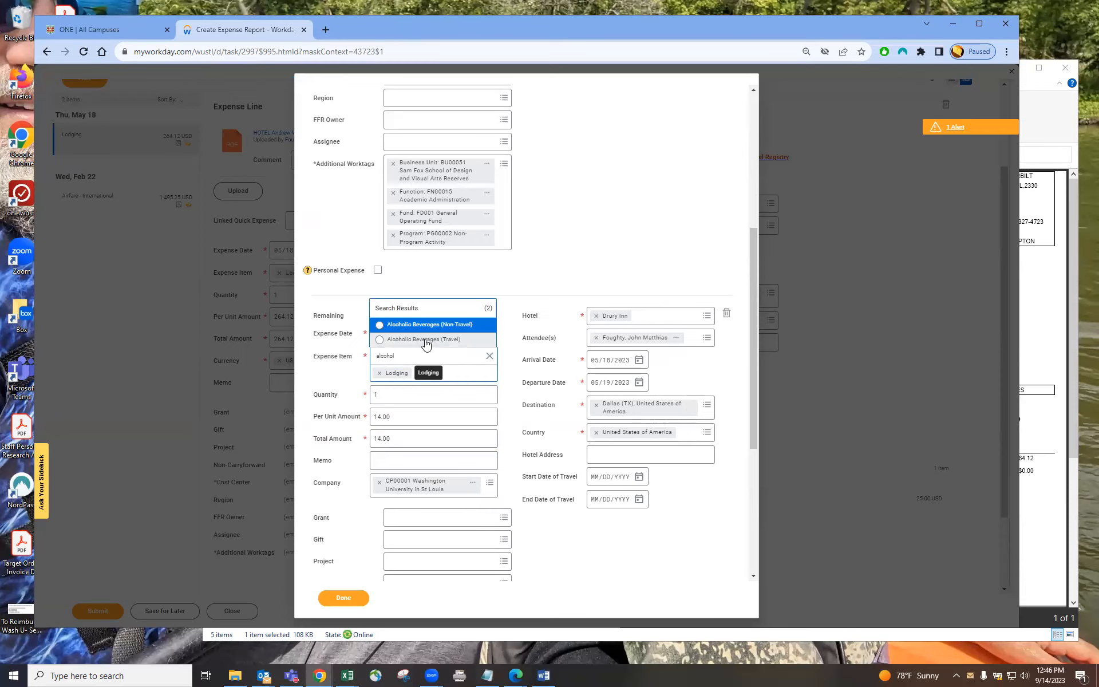
pyautogui.click(380, 342)
pyautogui.click(520, 339)
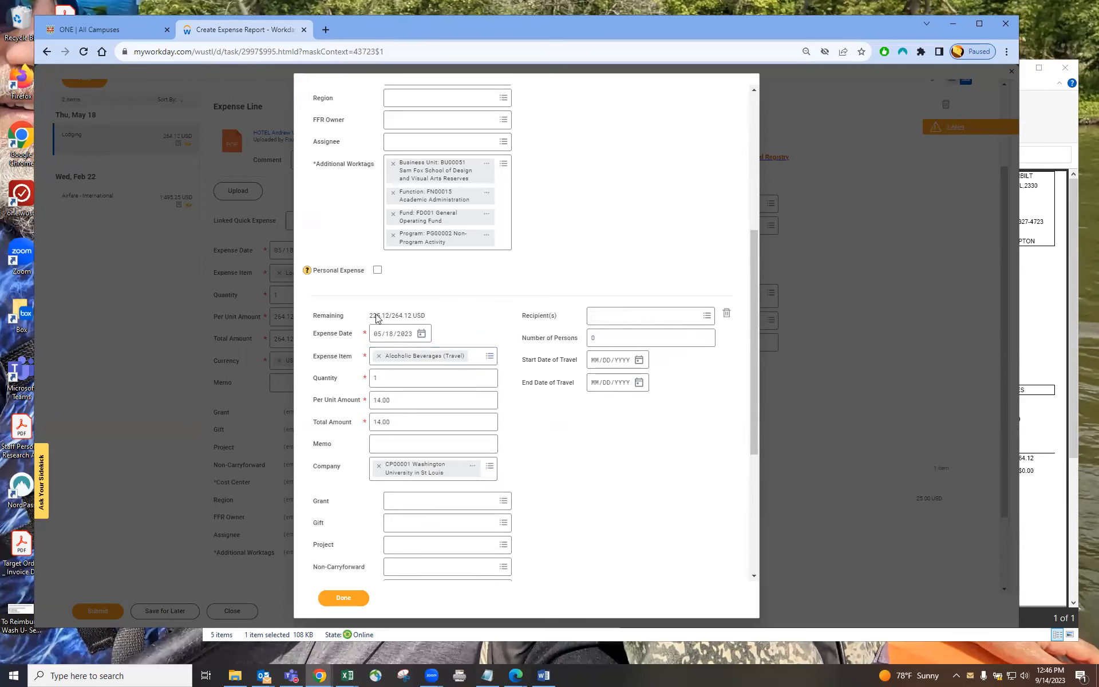
# Step: Add a third Lodging itemization row with a per unit amount of 225.12 and finish the itemization
pyautogui.moveTo(368, 319); pyautogui.dragTo(388, 322)
pyautogui.click(1043, 118)
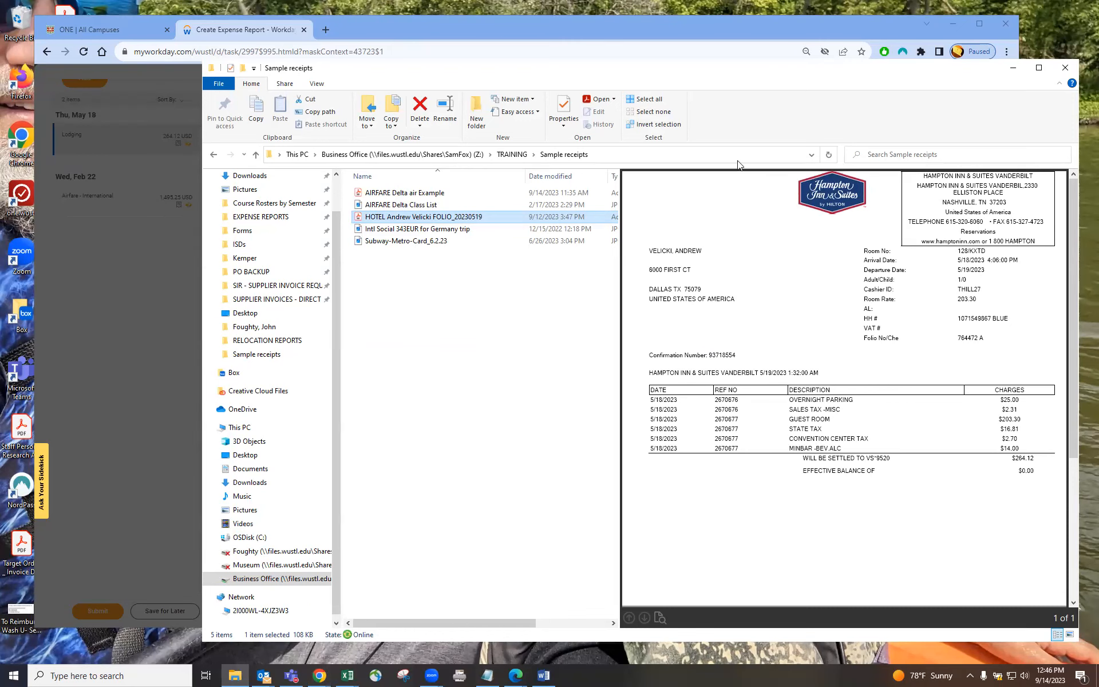
pyautogui.click(465, 29)
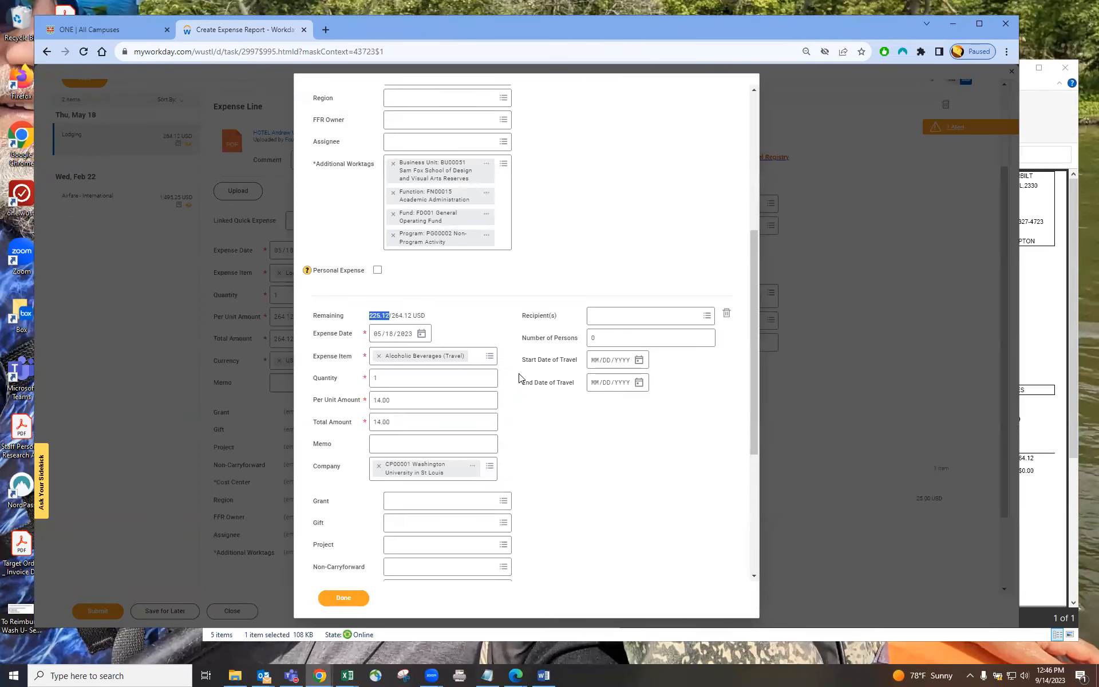
pyautogui.scroll(-4, 521, 376)
pyautogui.scroll(-1, 522, 376)
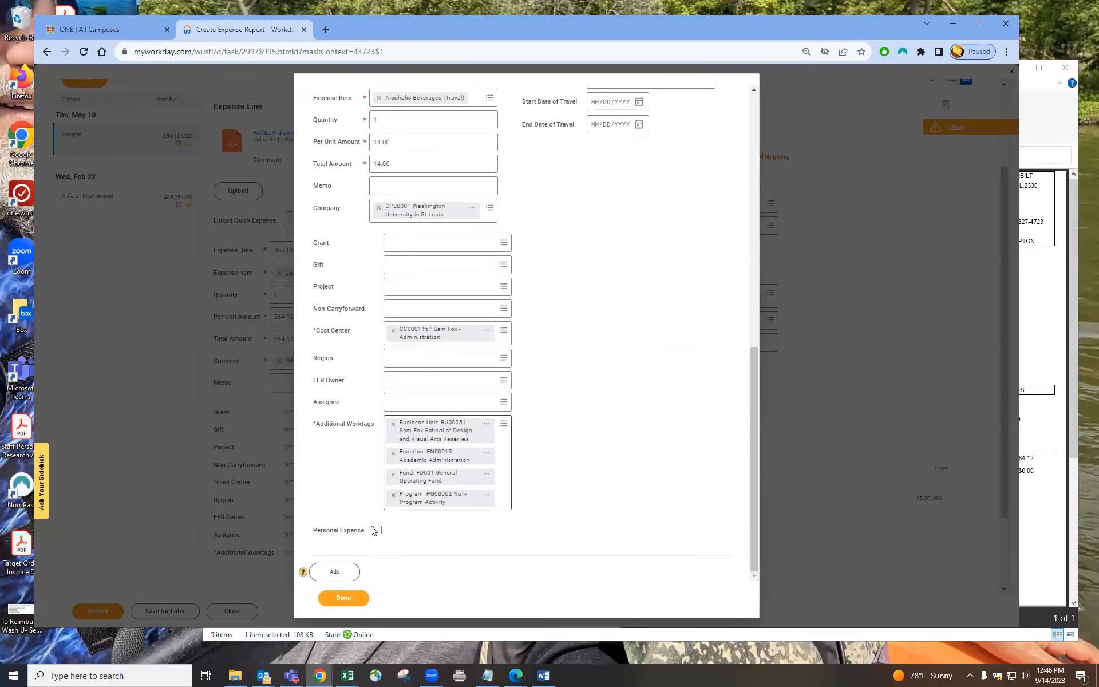
pyautogui.click(332, 572)
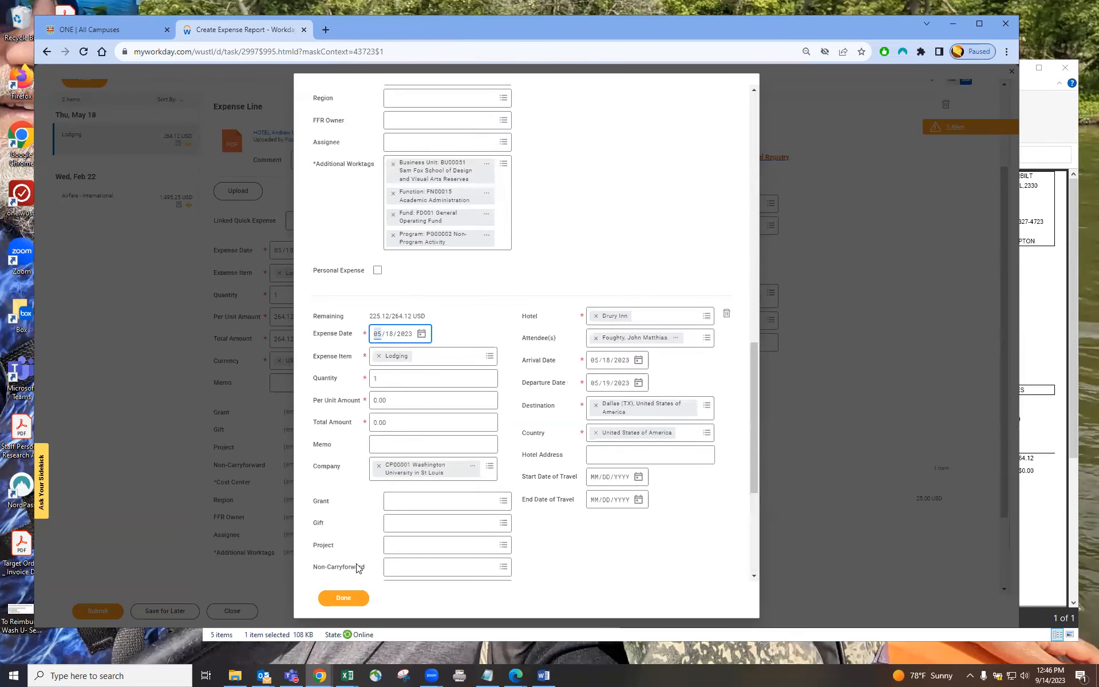
pyautogui.click(374, 319)
pyautogui.click(392, 400)
pyautogui.write('225.12')
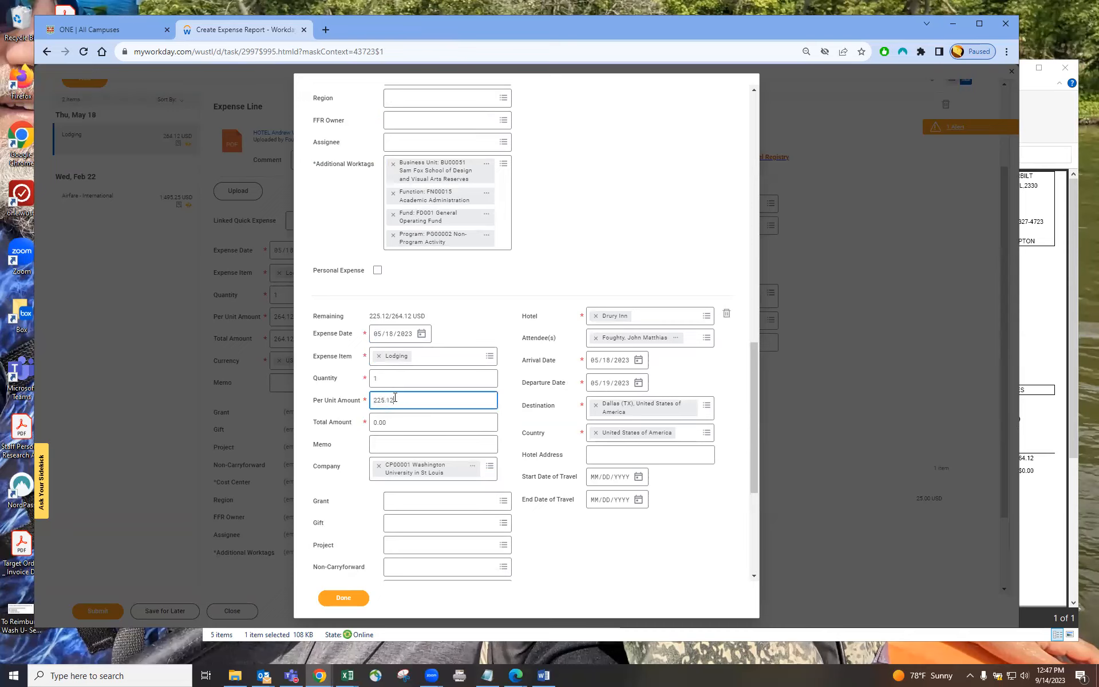
pyautogui.press('Tab')
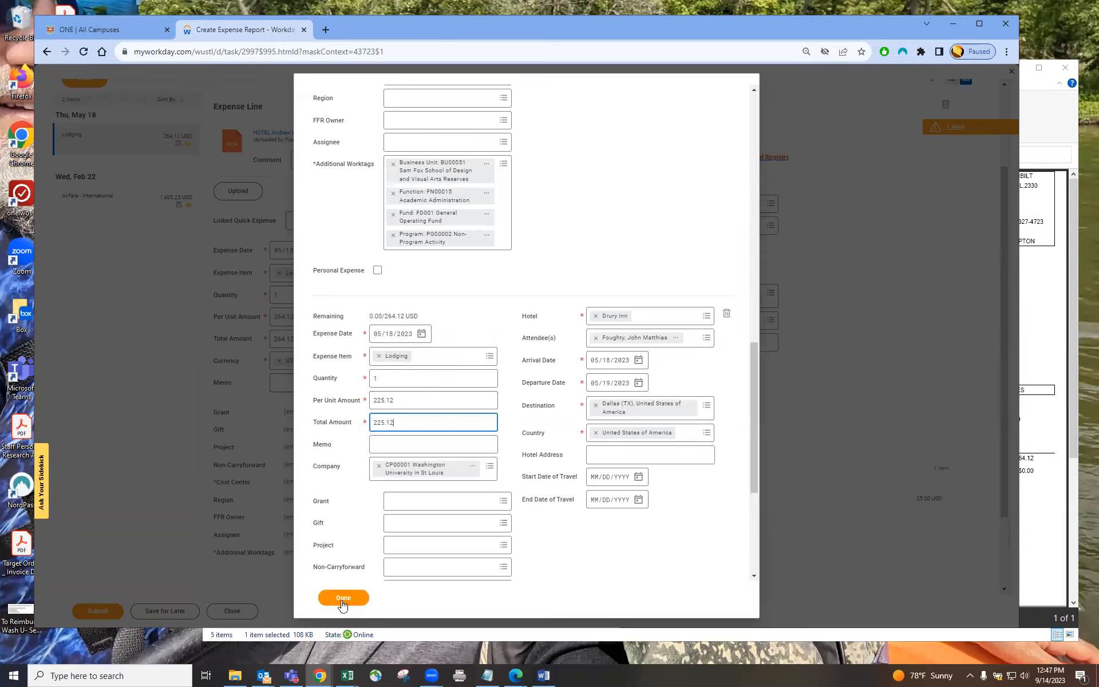
pyautogui.moveTo(369, 318); pyautogui.dragTo(381, 321)
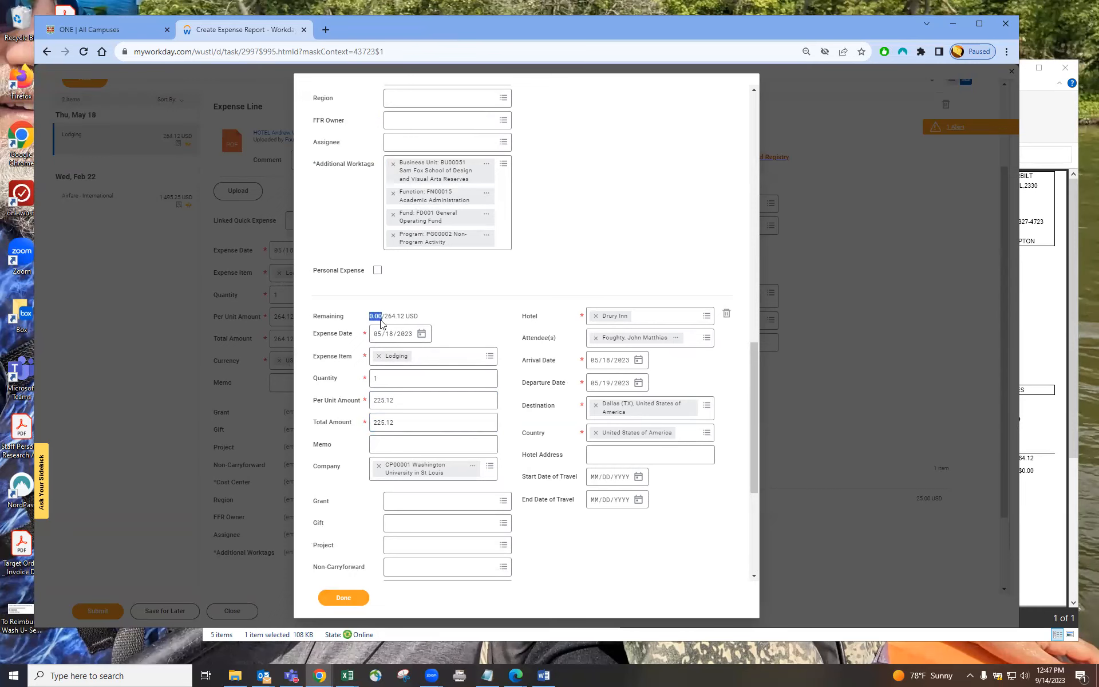
pyautogui.click(348, 598)
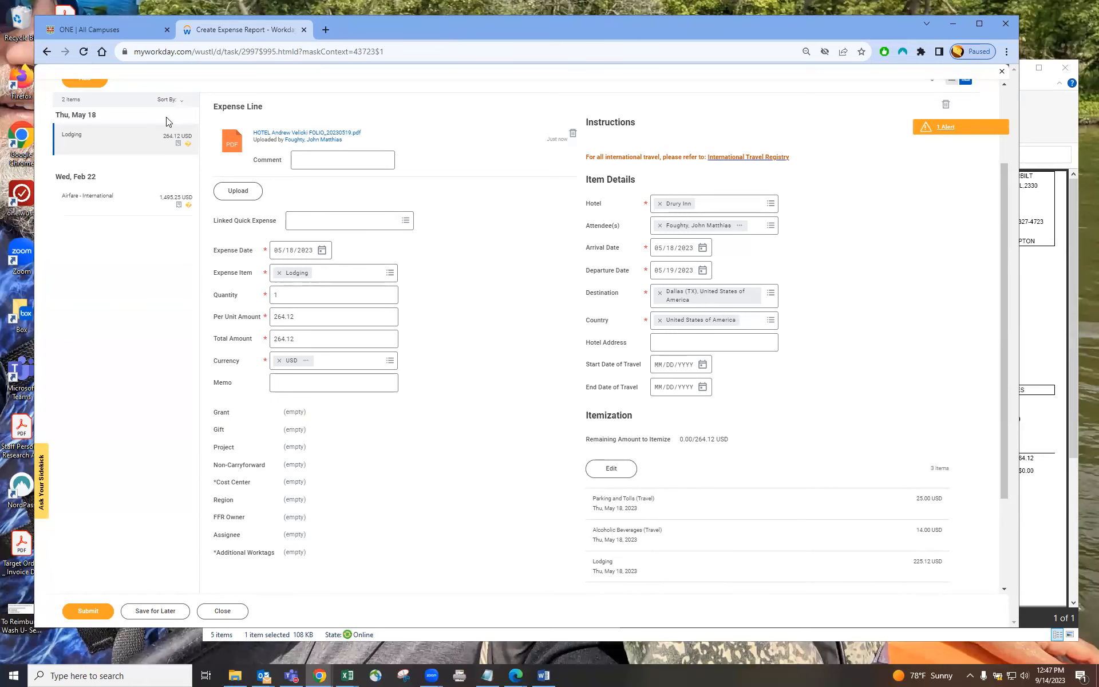
# Step: Enter the memo "one night, had a drink in room" on the lodging expense line
pyautogui.click(132, 140)
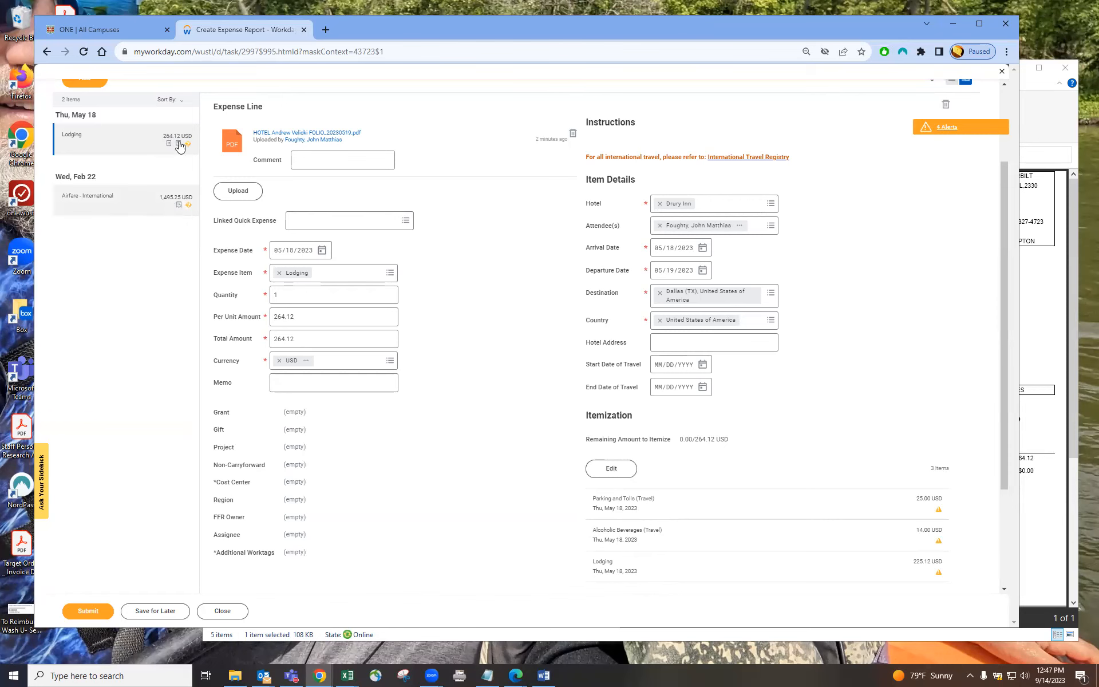
pyautogui.scroll(1, 86, 180)
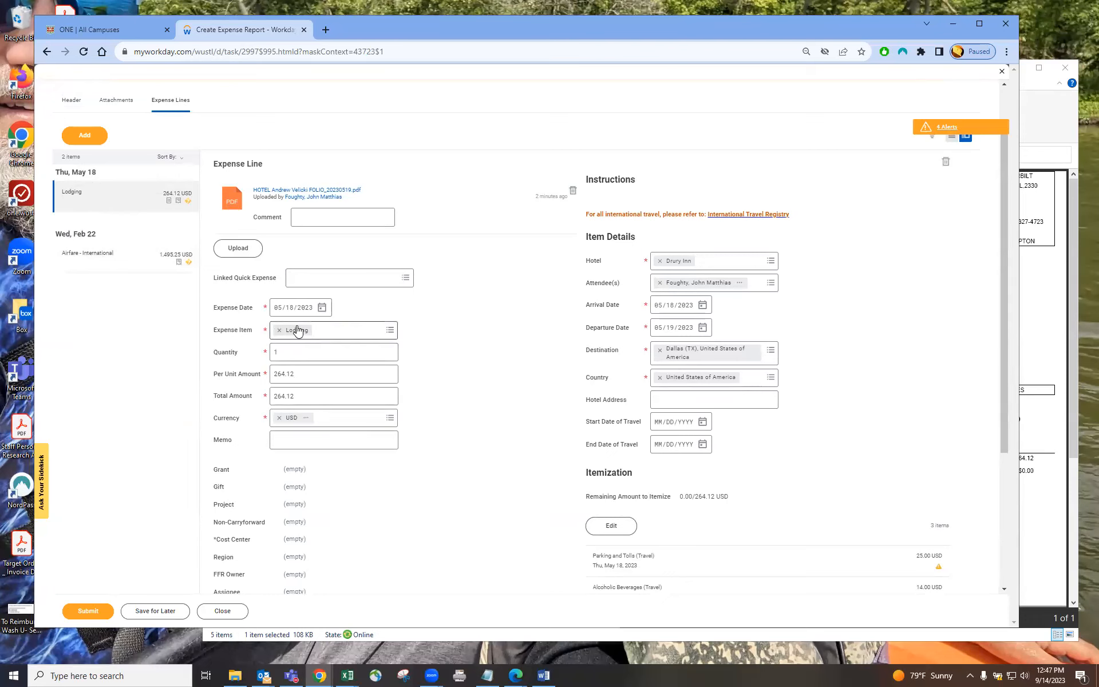
pyautogui.click(299, 440)
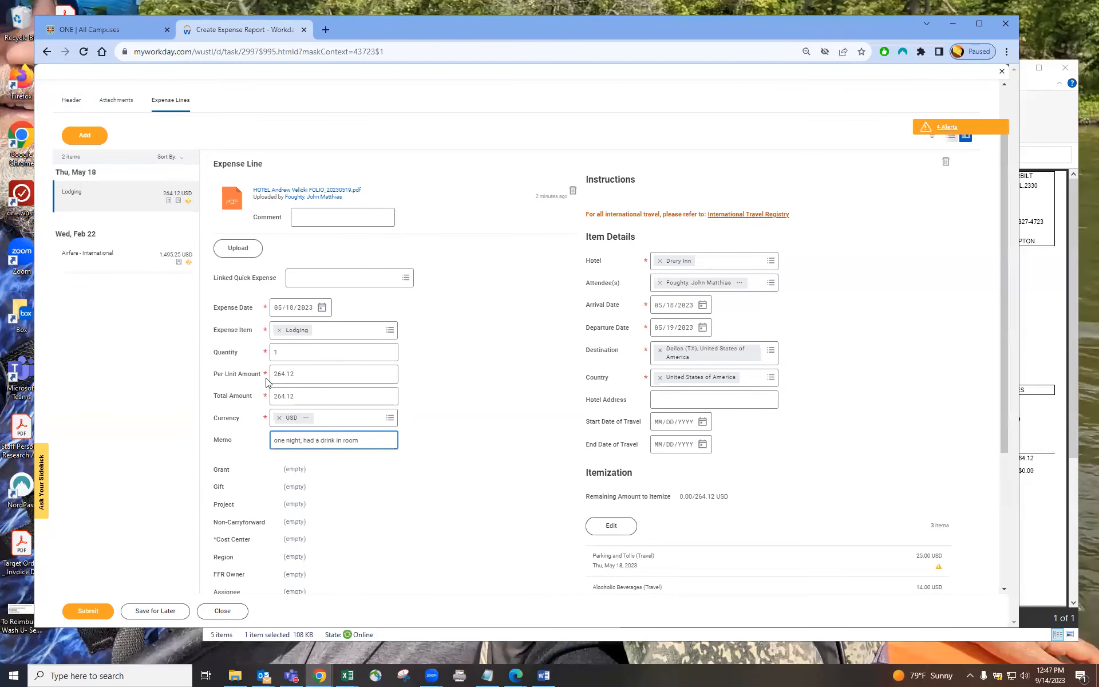
pyautogui.click(101, 199)
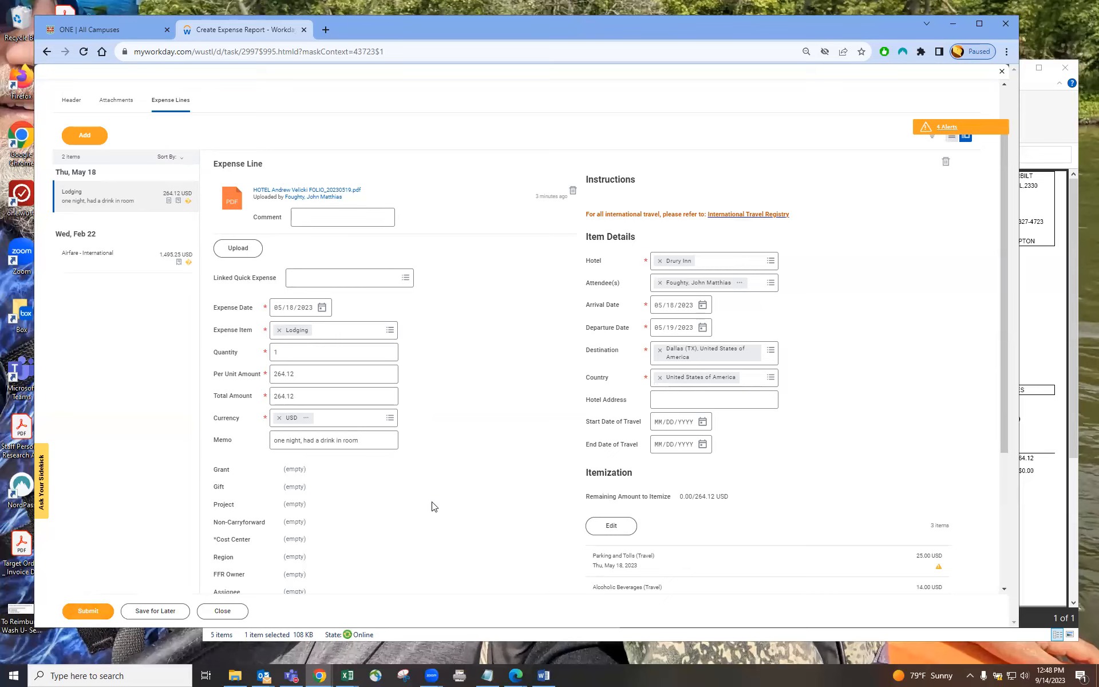
pyautogui.scroll(1, 433, 508)
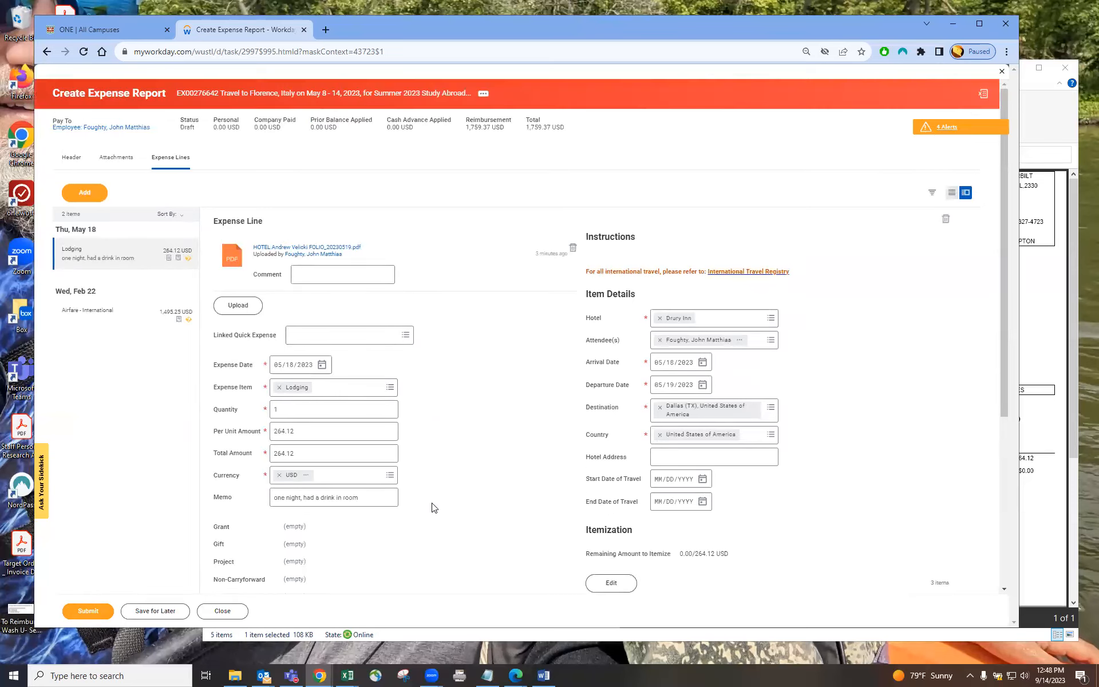